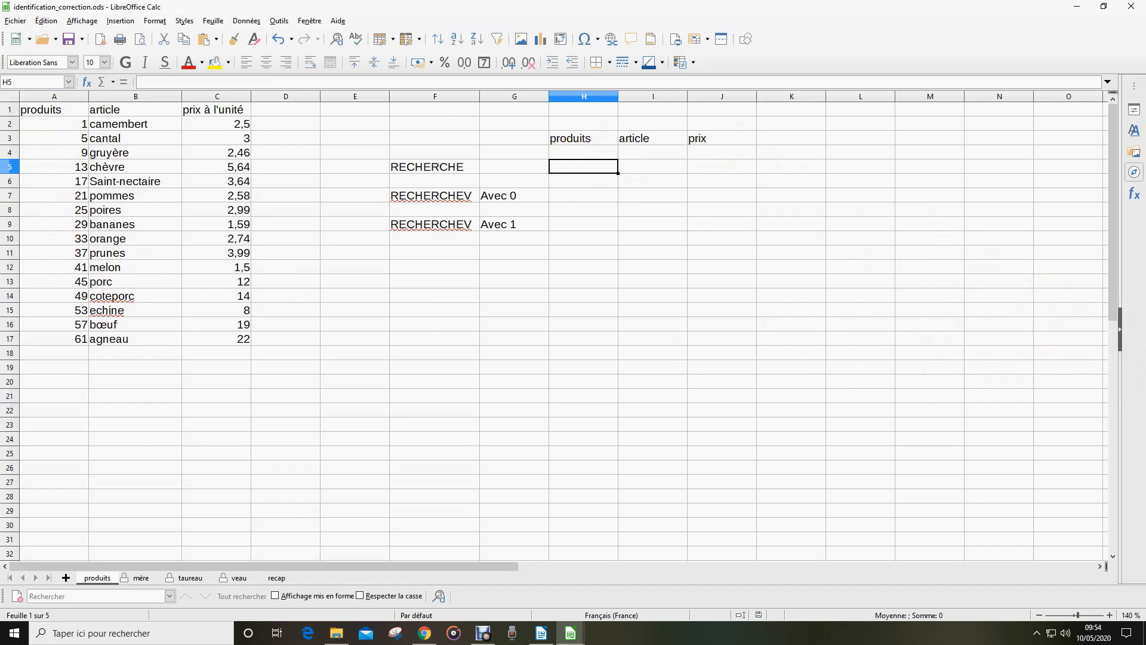
# Enter product number 13 in H5 and start a RECHERCHE function in the article cell I5
pyautogui.write('13')
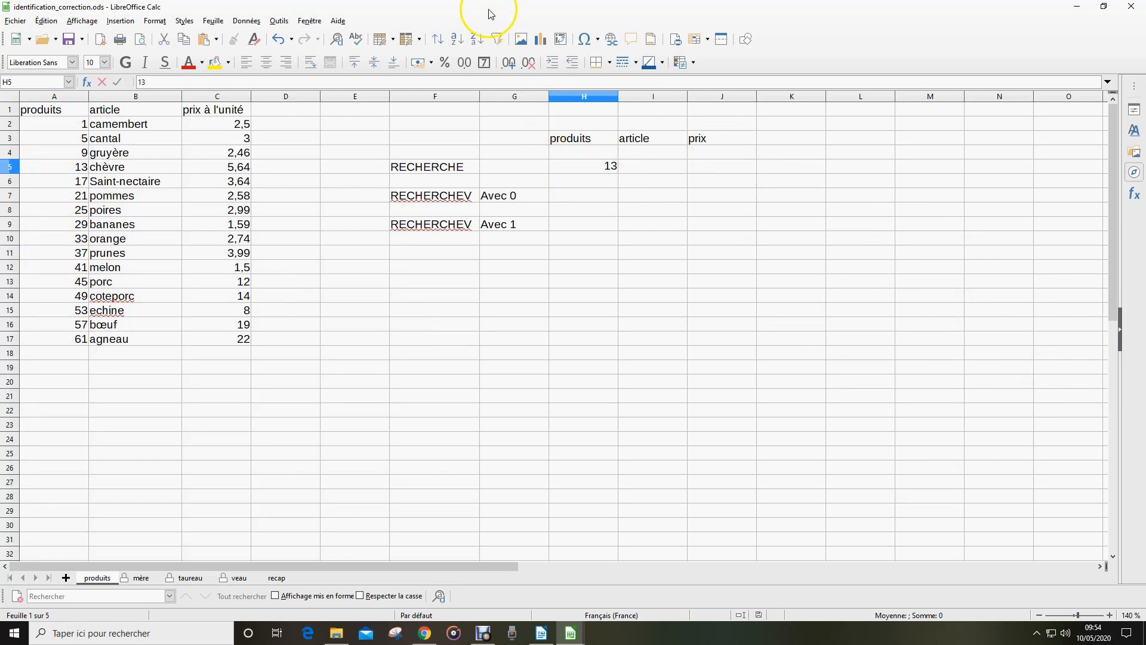
pyautogui.click(650, 169)
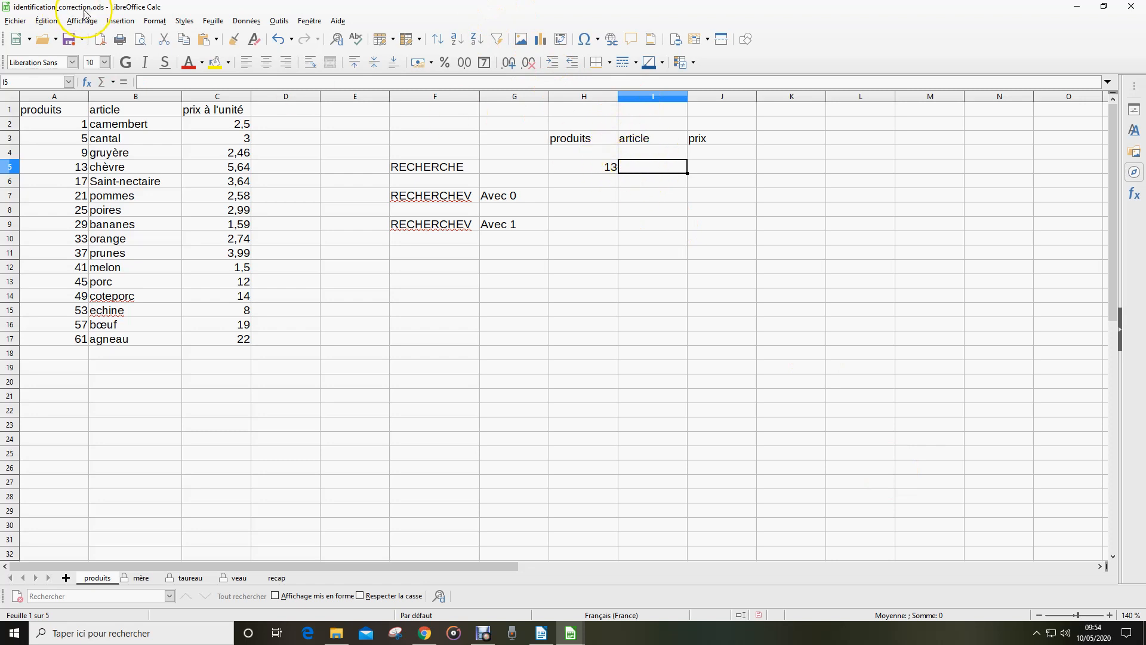
pyautogui.click(120, 20)
pyautogui.click(168, 127)
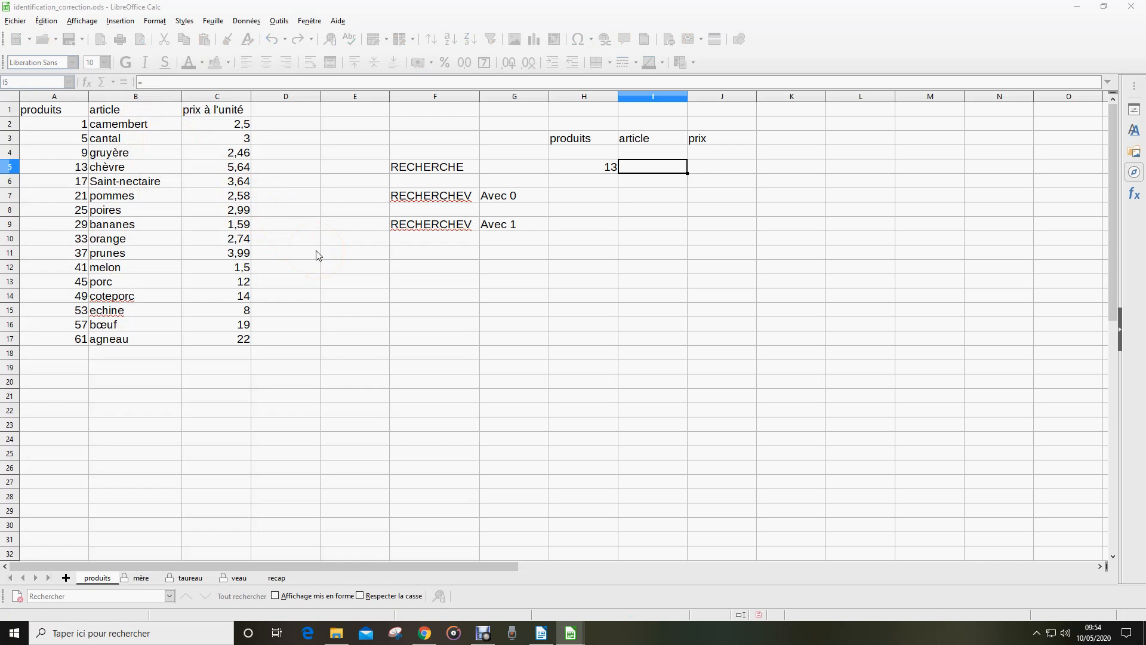
pyautogui.moveTo(841, 187); pyautogui.dragTo(632, 232)
pyautogui.write('recherche')
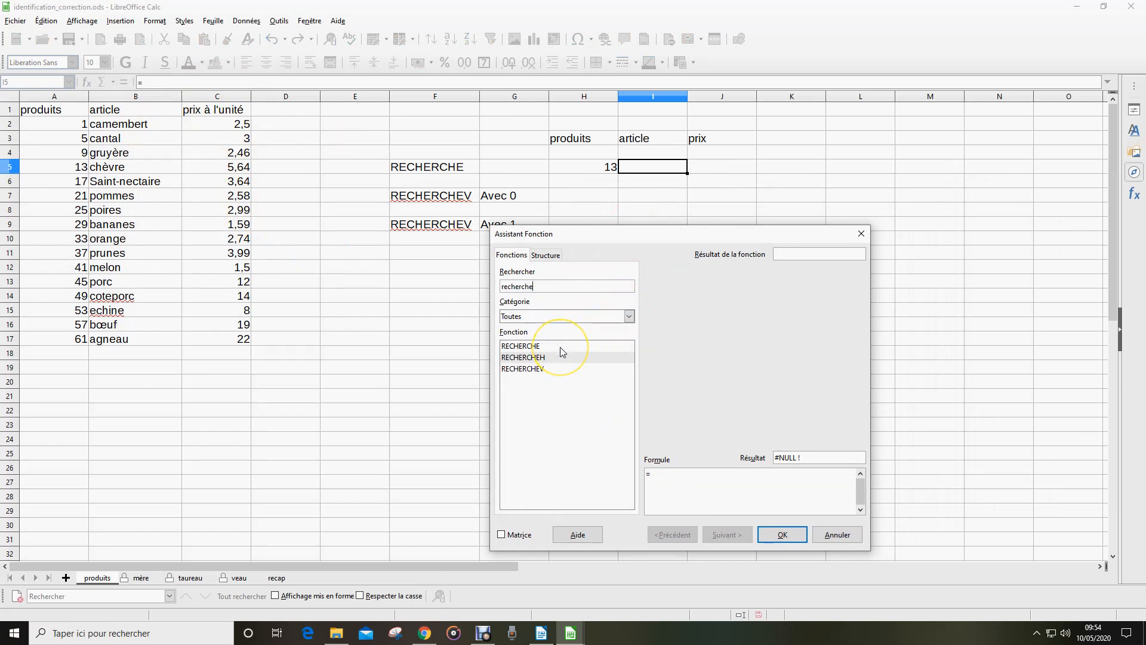
pyautogui.click(562, 348)
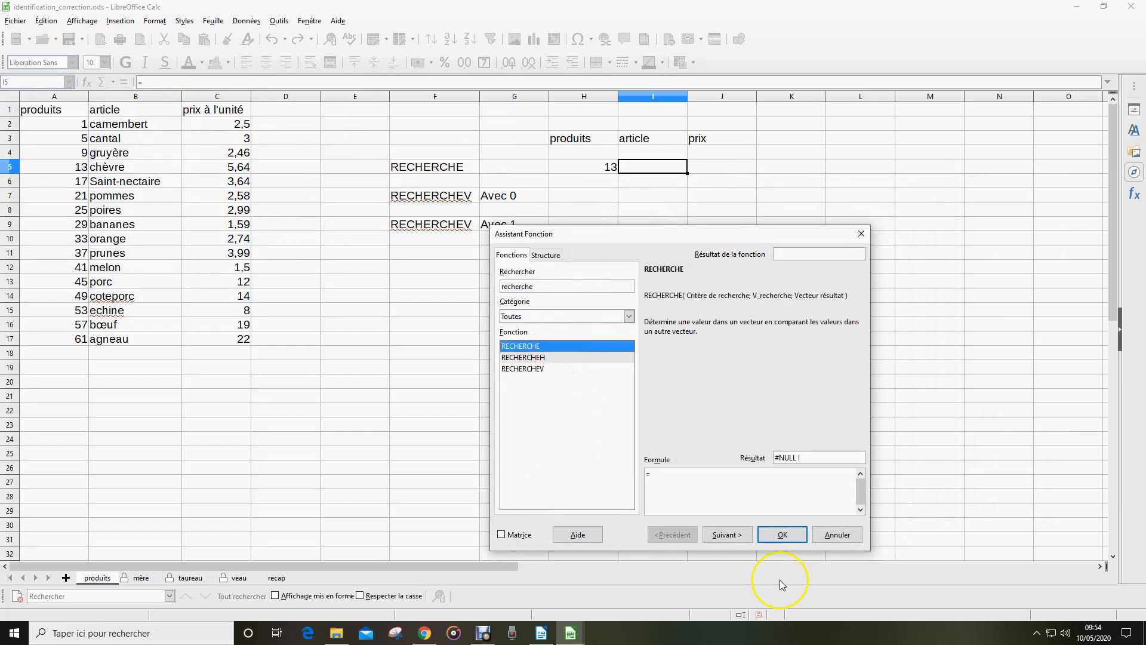
pyautogui.click(728, 534)
# Complete the RECHERCHE function in I5 with criterion H5, search vector A2:A17 and result vector B2:B17
pyautogui.click(578, 171)
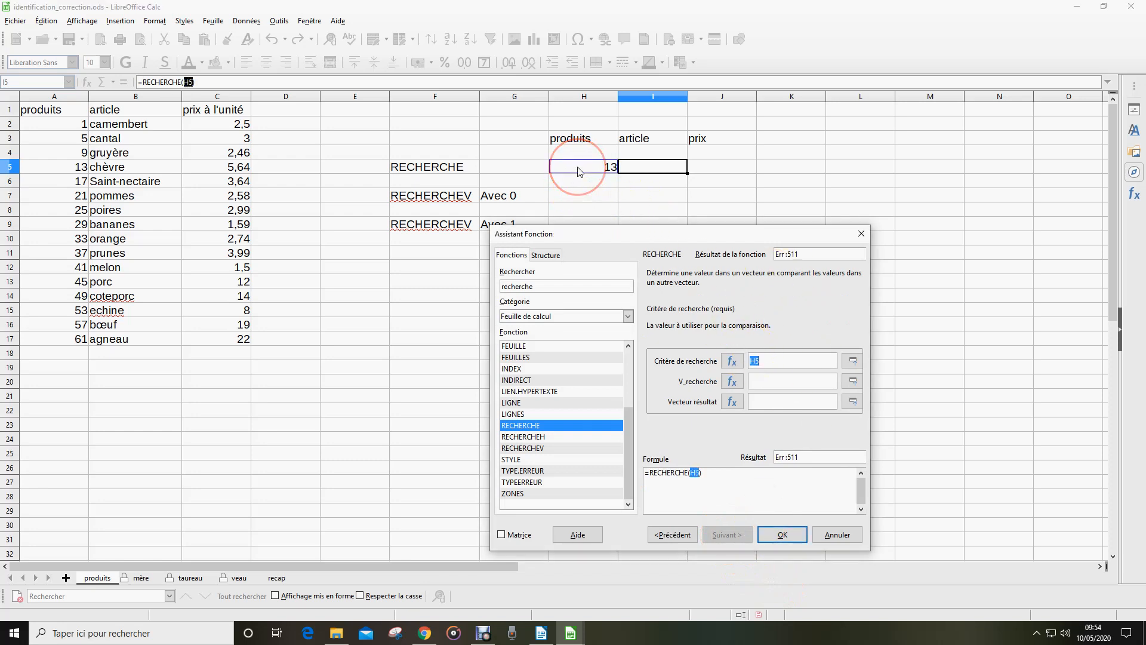
pyautogui.click(778, 381)
pyautogui.moveTo(53, 122); pyautogui.dragTo(60, 338)
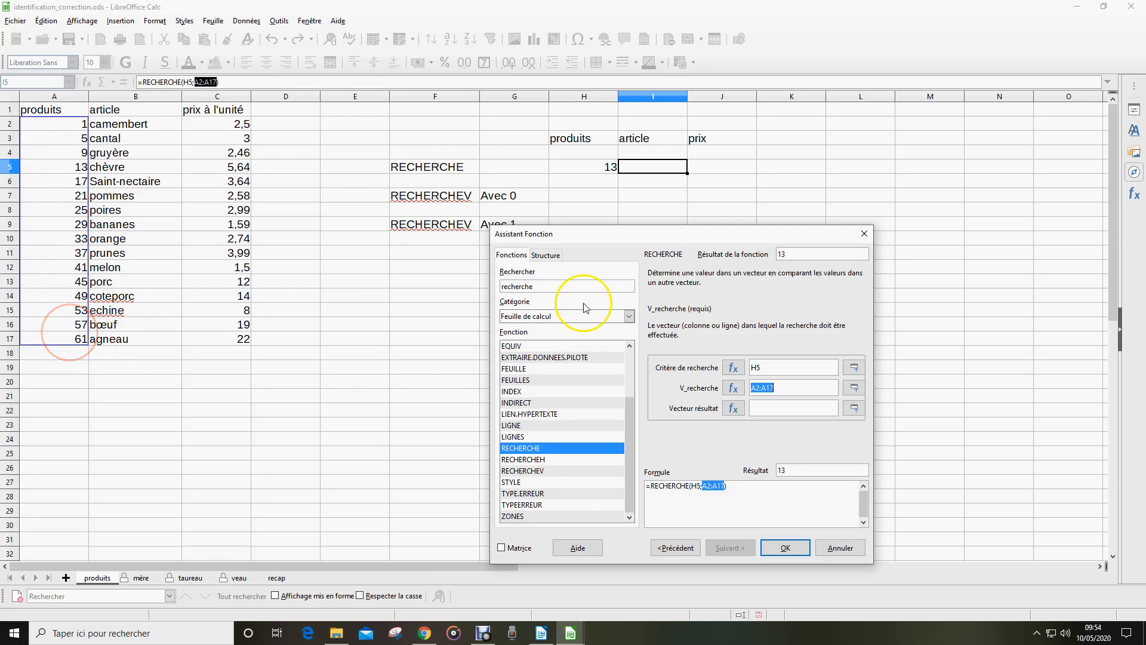
pyautogui.click(771, 408)
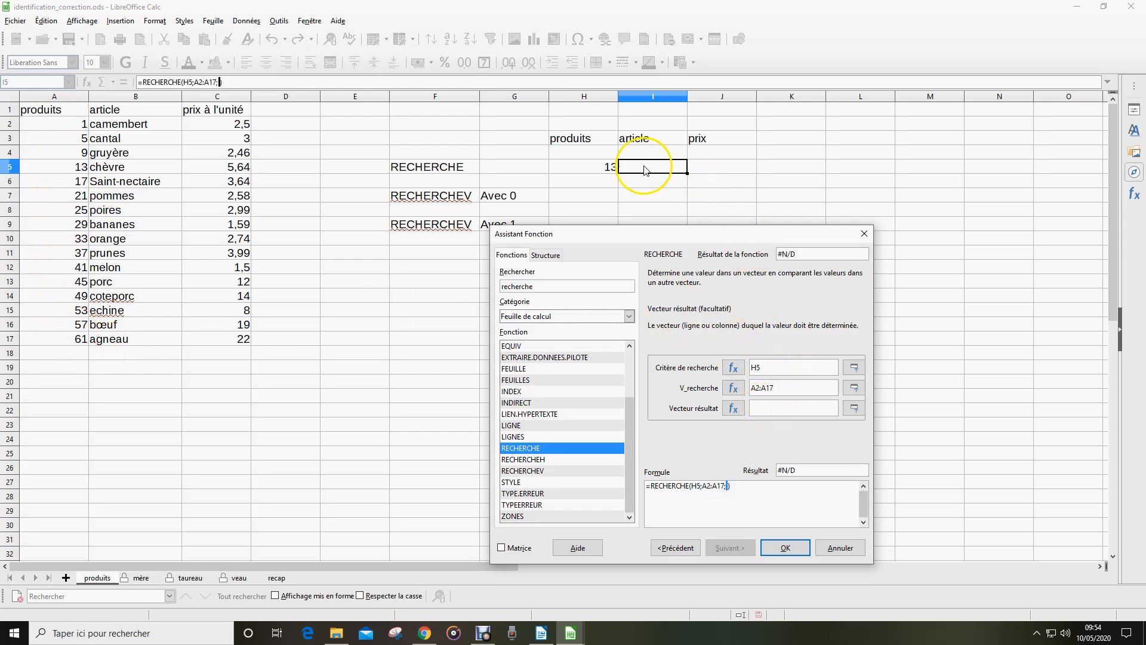
pyautogui.moveTo(135, 123); pyautogui.dragTo(154, 339)
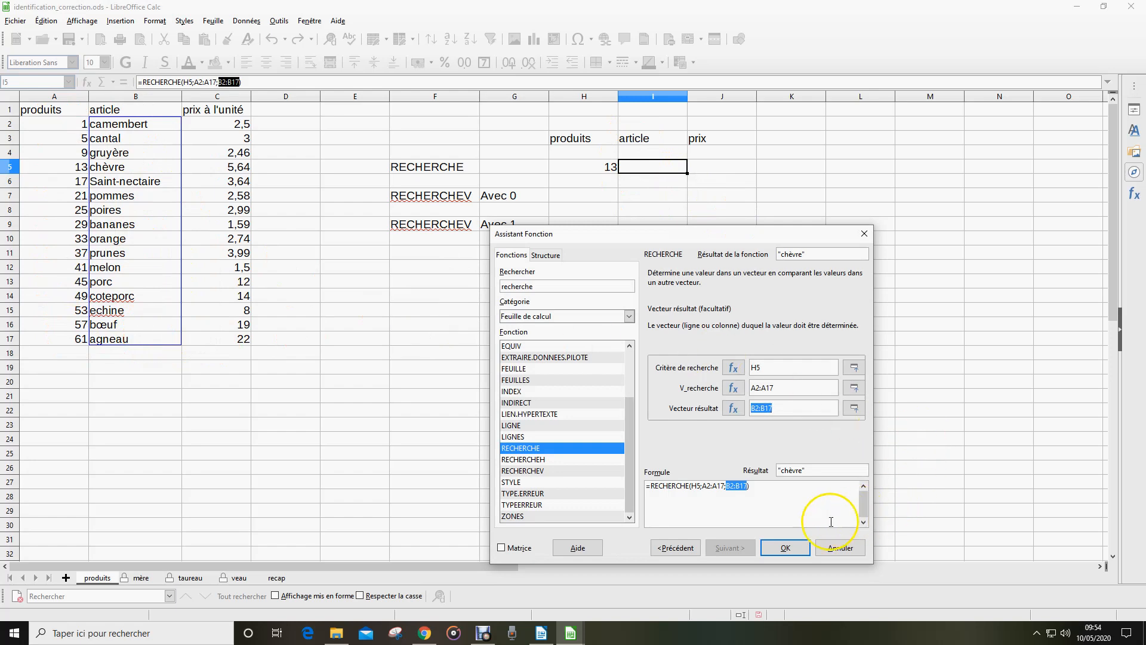
pyautogui.click(786, 547)
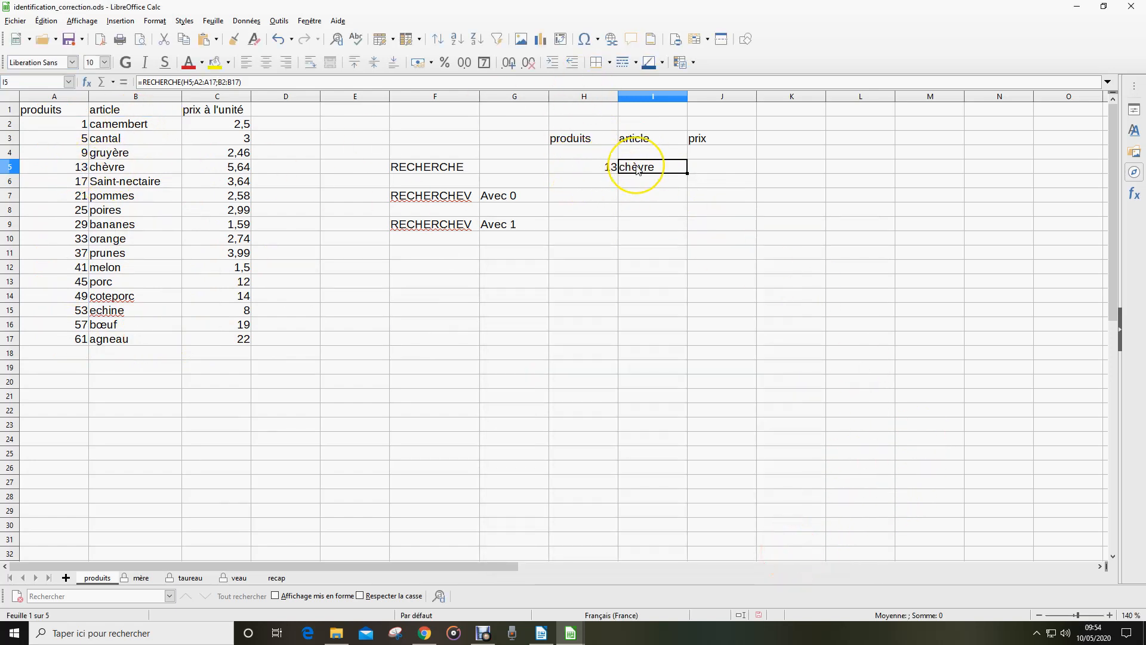
# Enter the formula =recherche(H5;A2:A17;C2:C17) in J5 to look up the product's price
pyautogui.click(713, 170)
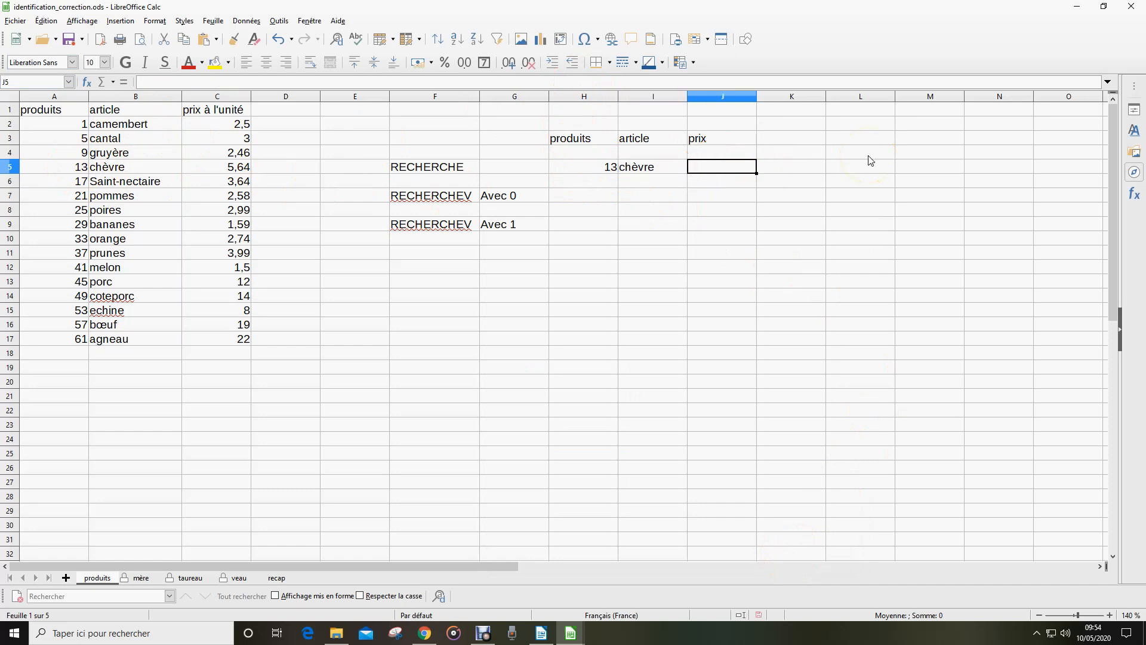
pyautogui.write('=reche')
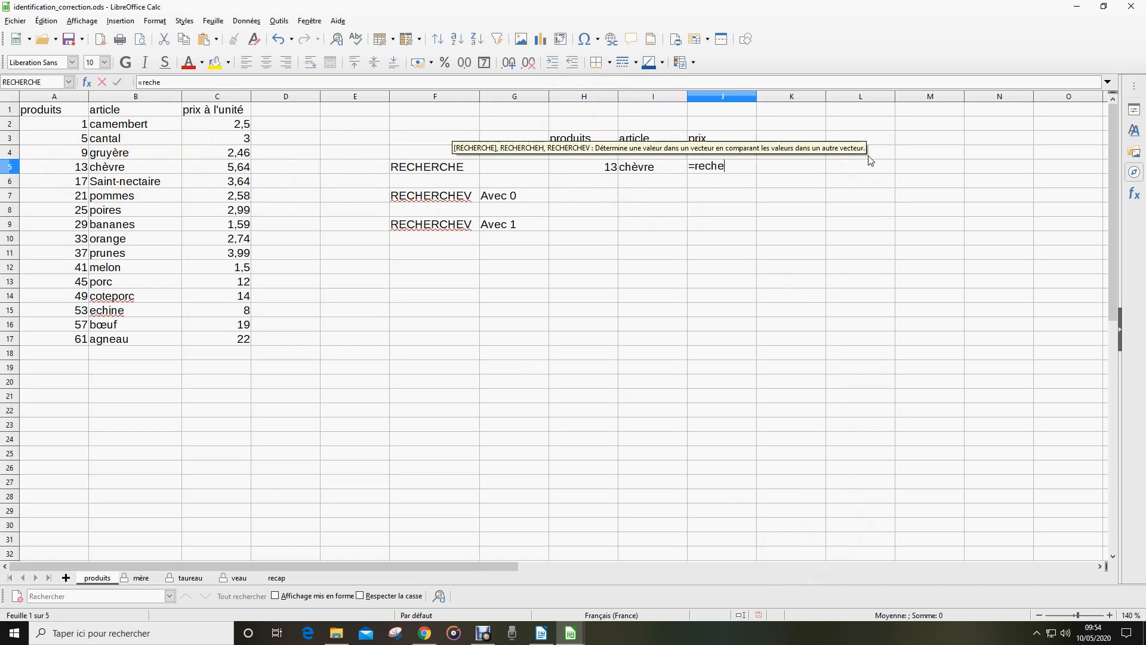
pyautogui.write('rche(')
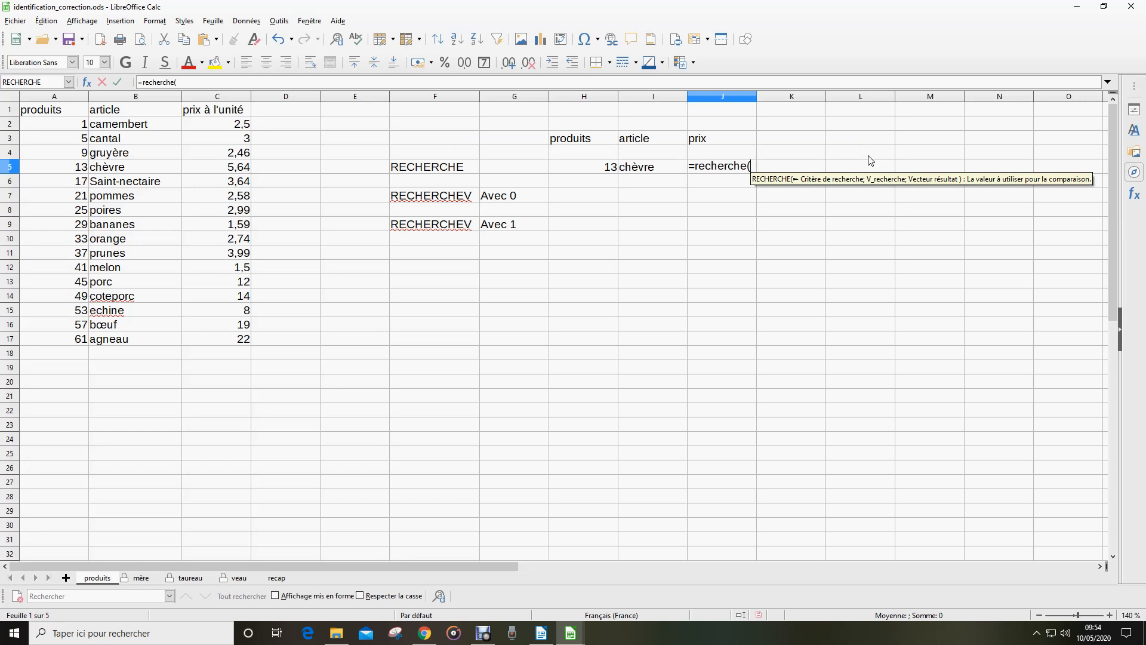
pyautogui.click(591, 172)
pyautogui.write(';')
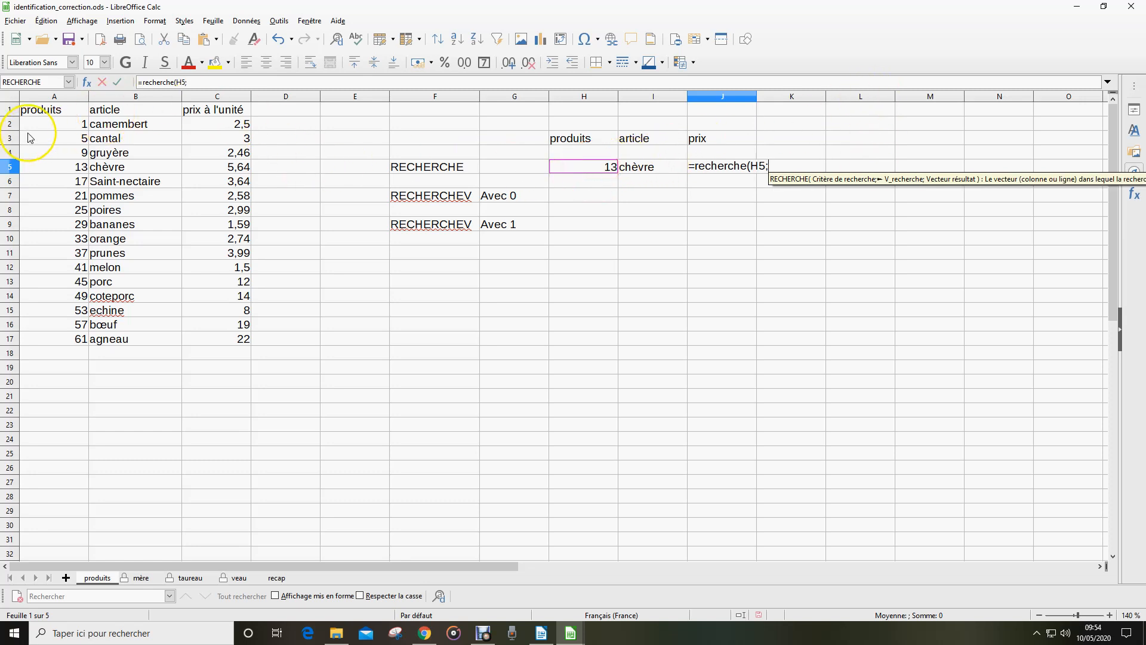
pyautogui.moveTo(33, 131); pyautogui.dragTo(68, 336)
pyautogui.write(';')
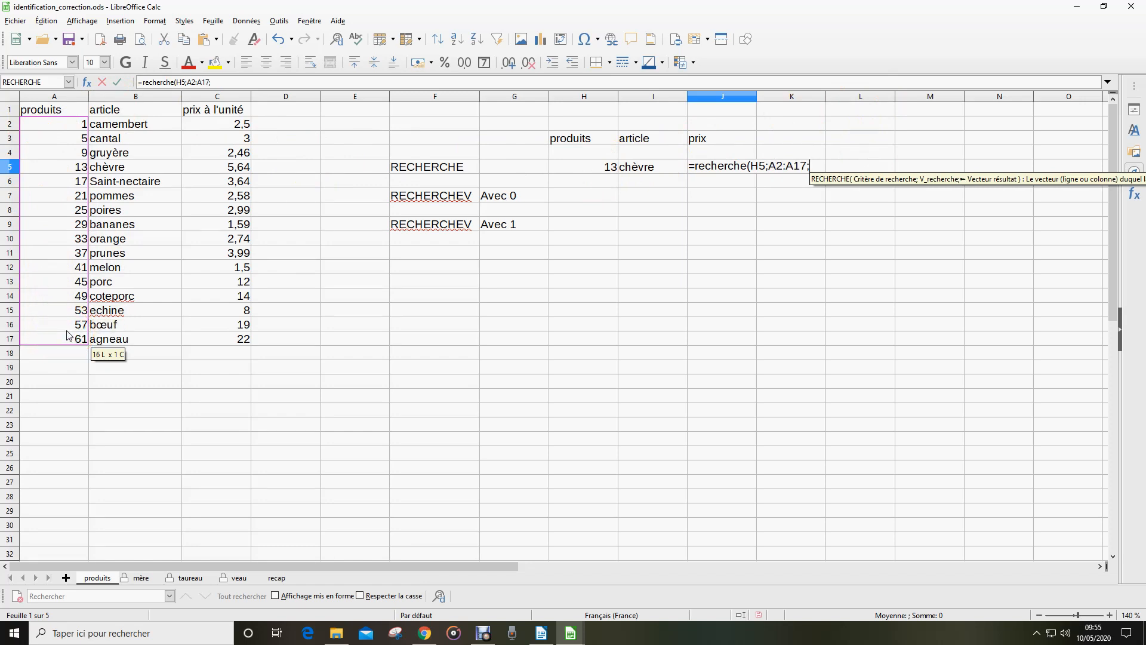
pyautogui.moveTo(224, 127); pyautogui.dragTo(226, 338)
pyautogui.write(')')
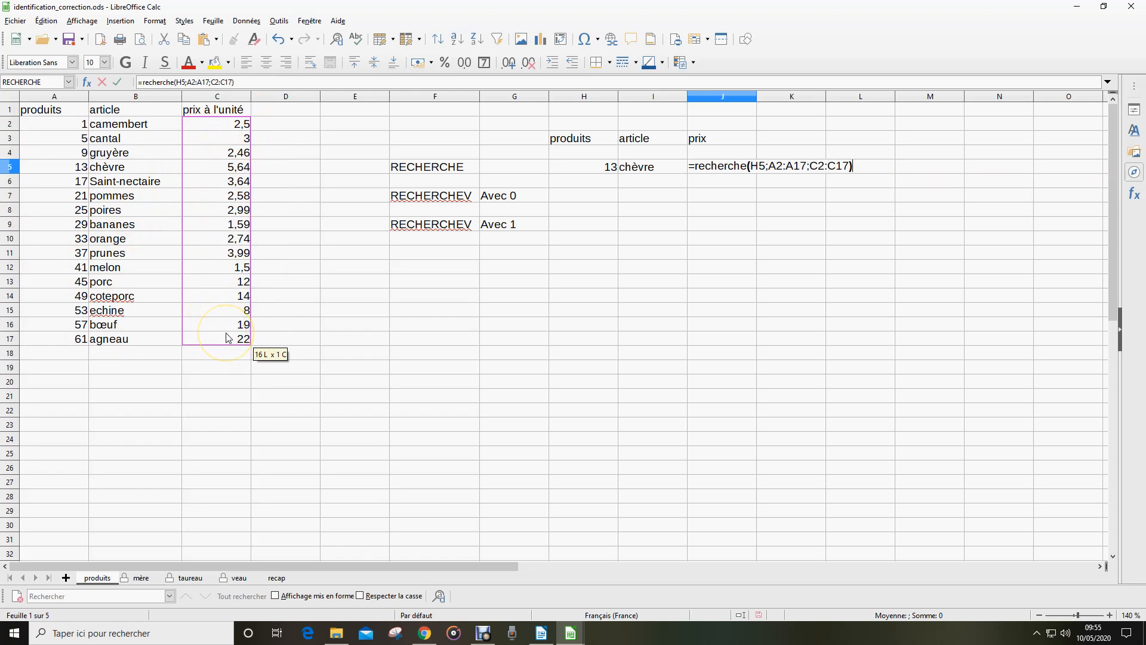
pyautogui.press('Return')
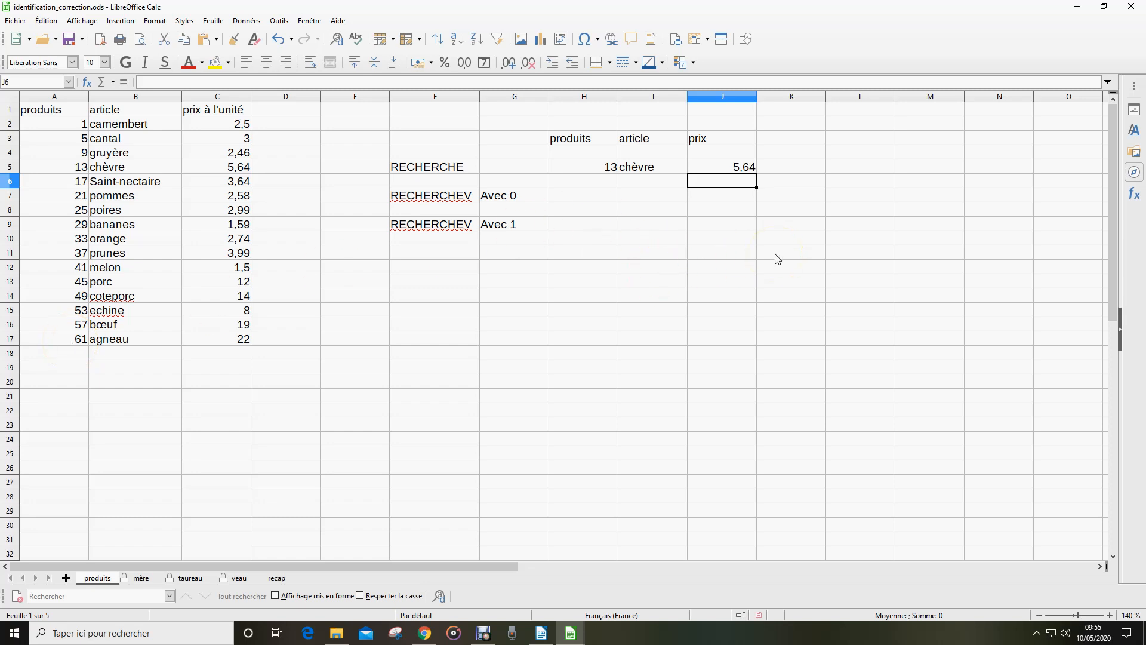
# Change the product number in H5 to 20, then narrow column H and widen column I to fit the article name
pyautogui.click(588, 173)
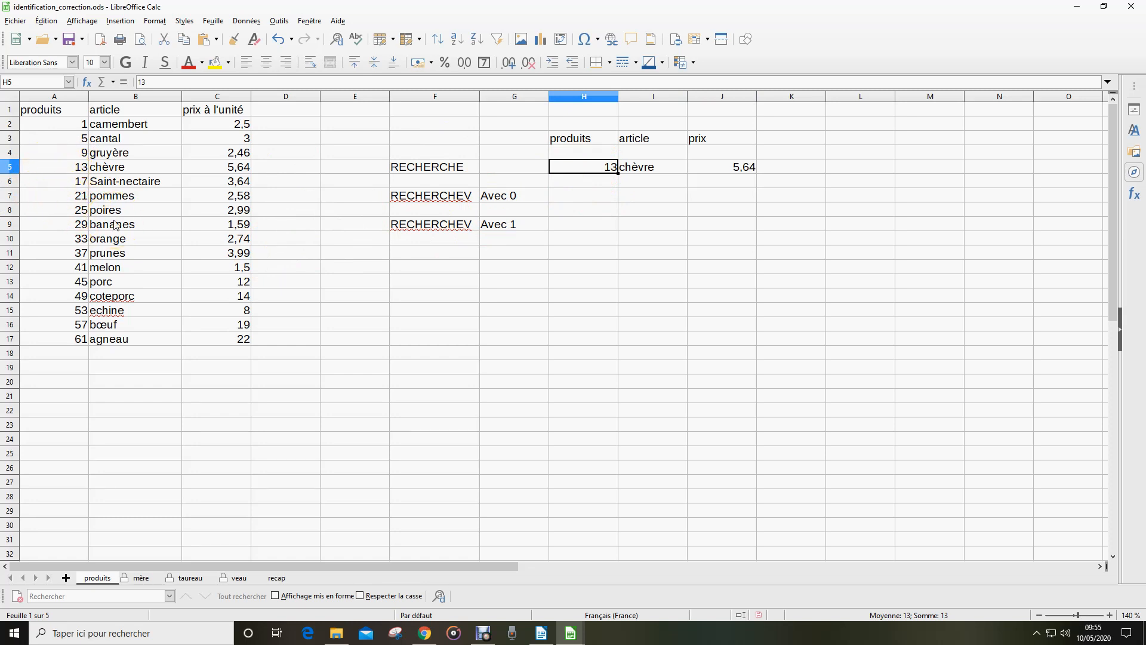
pyautogui.write('20')
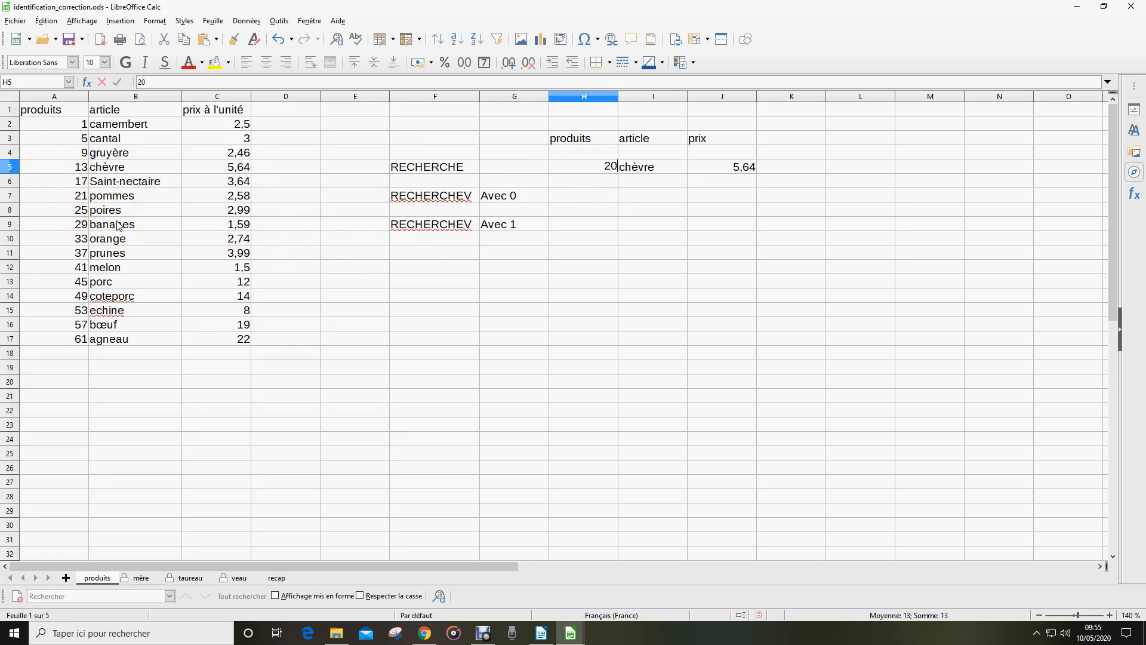
pyautogui.press('Return')
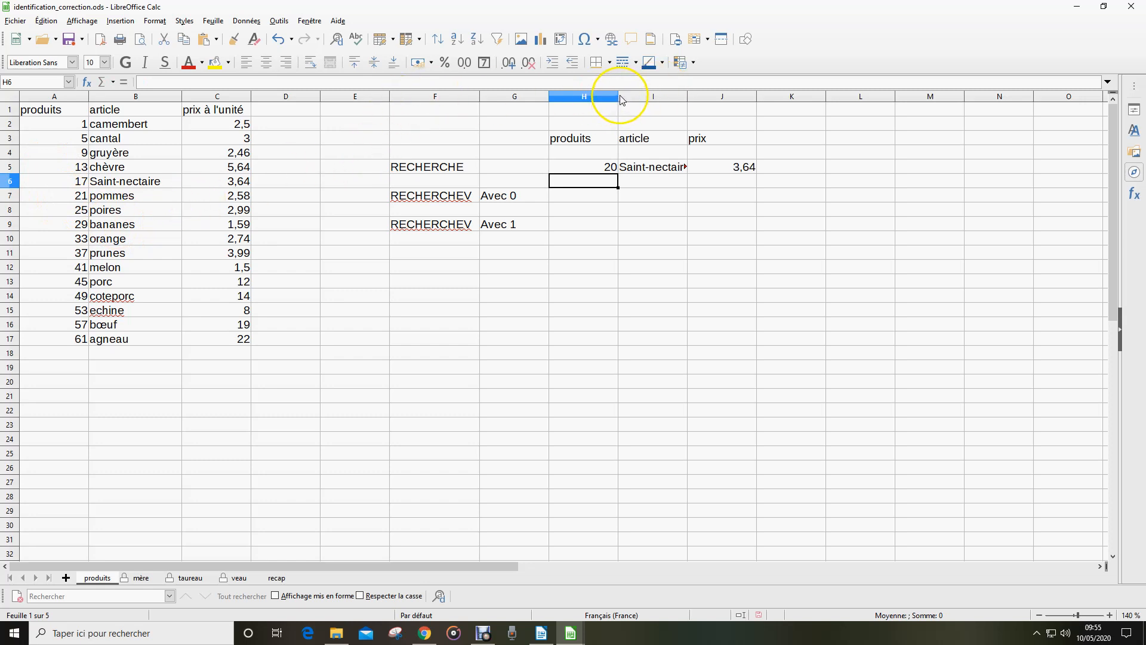
pyautogui.moveTo(619, 97)
pyautogui.mouseDown()
pyautogui.moveTo(641, 97)
pyautogui.moveTo(603, 100)
pyautogui.mouseUp()
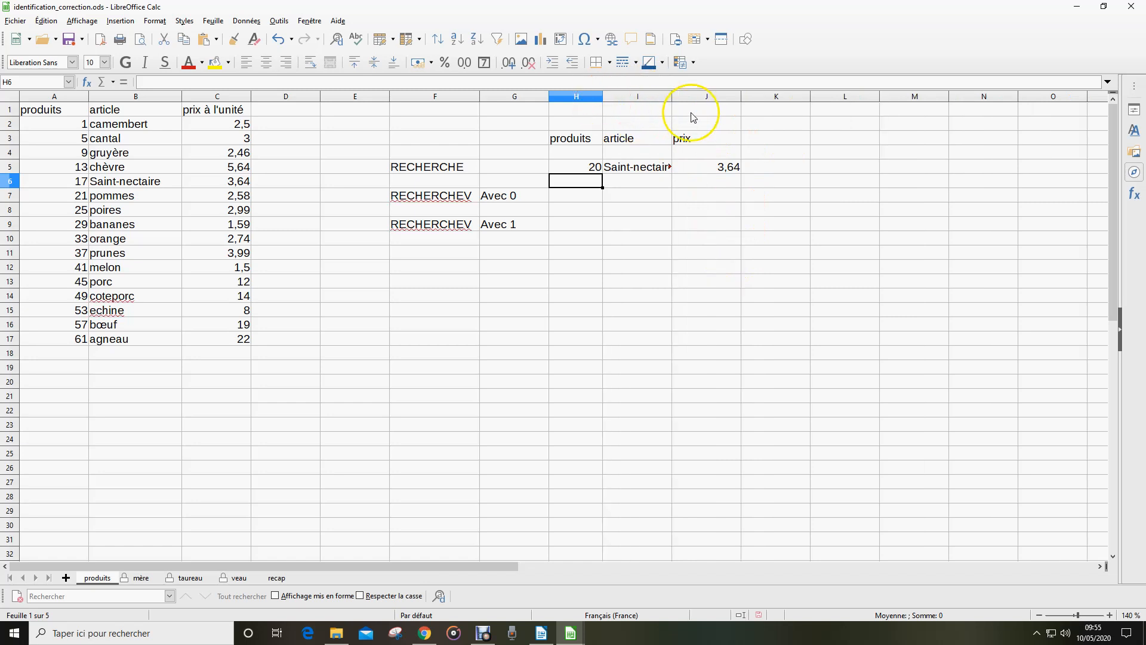
pyautogui.moveTo(673, 97); pyautogui.dragTo(703, 98)
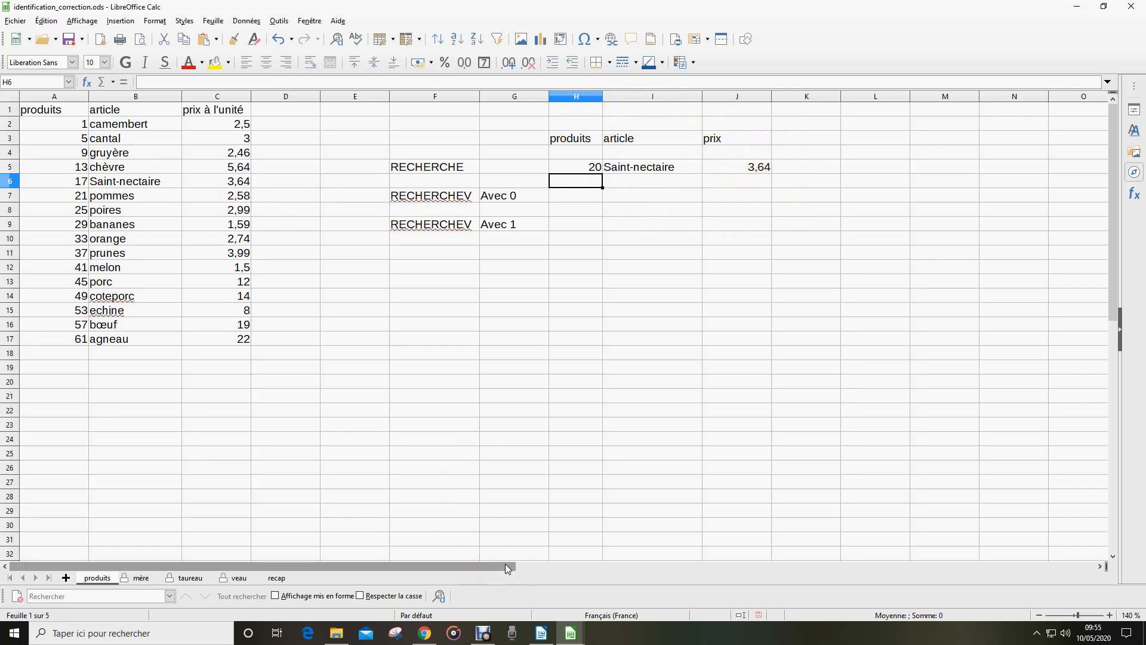
# Enter the values 0, 50 and 100 in cells O5 to O7 as an example scale
pyautogui.moveTo(505, 564); pyautogui.dragTo(669, 567)
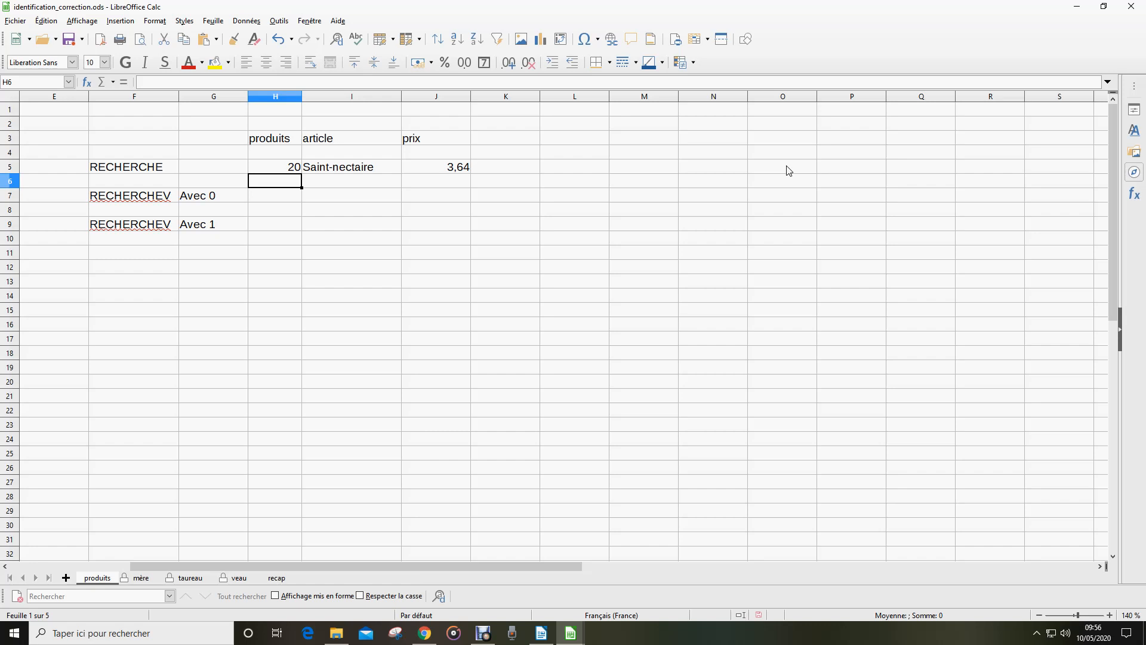
pyautogui.write('0')
pyautogui.click(788, 171)
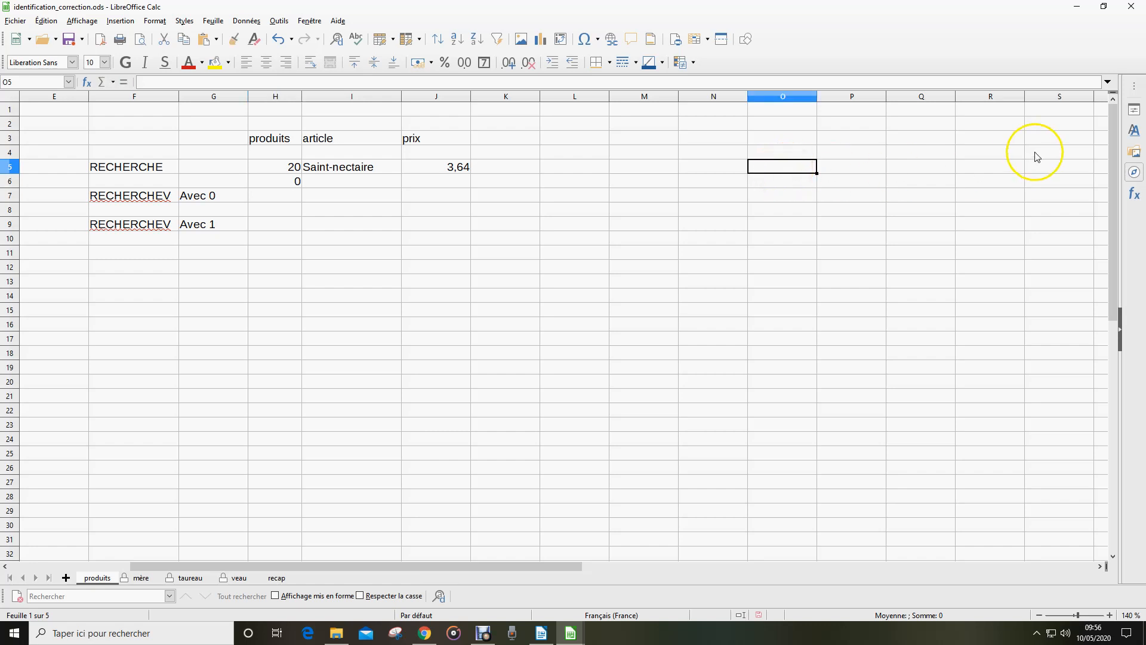
pyautogui.write('0')
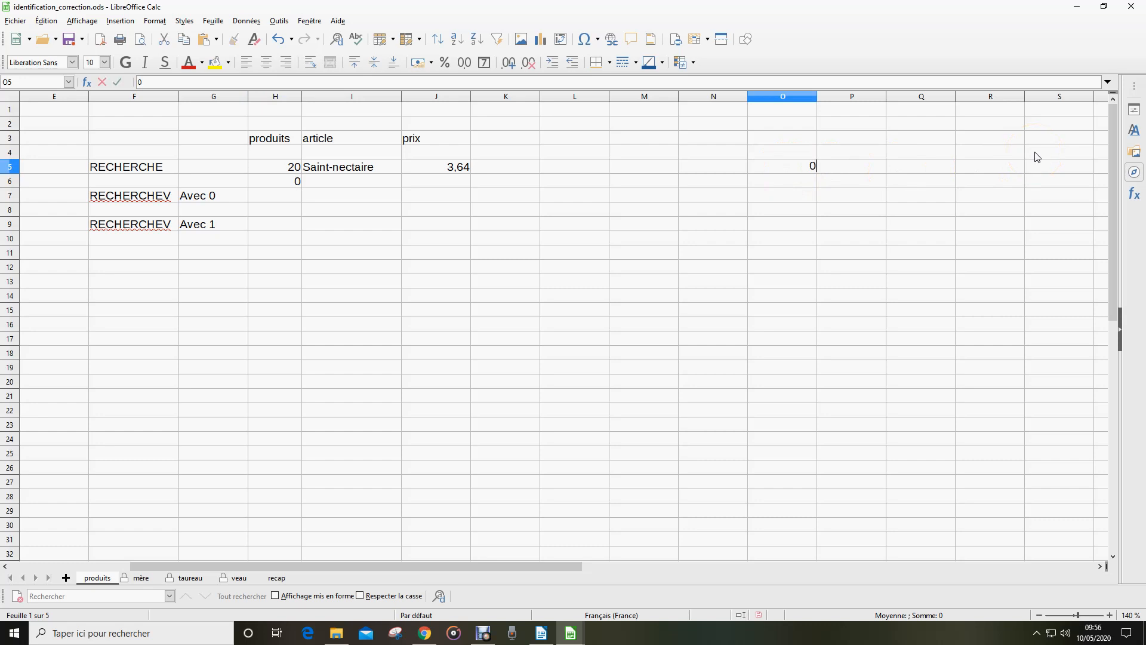
pyautogui.press('Return')
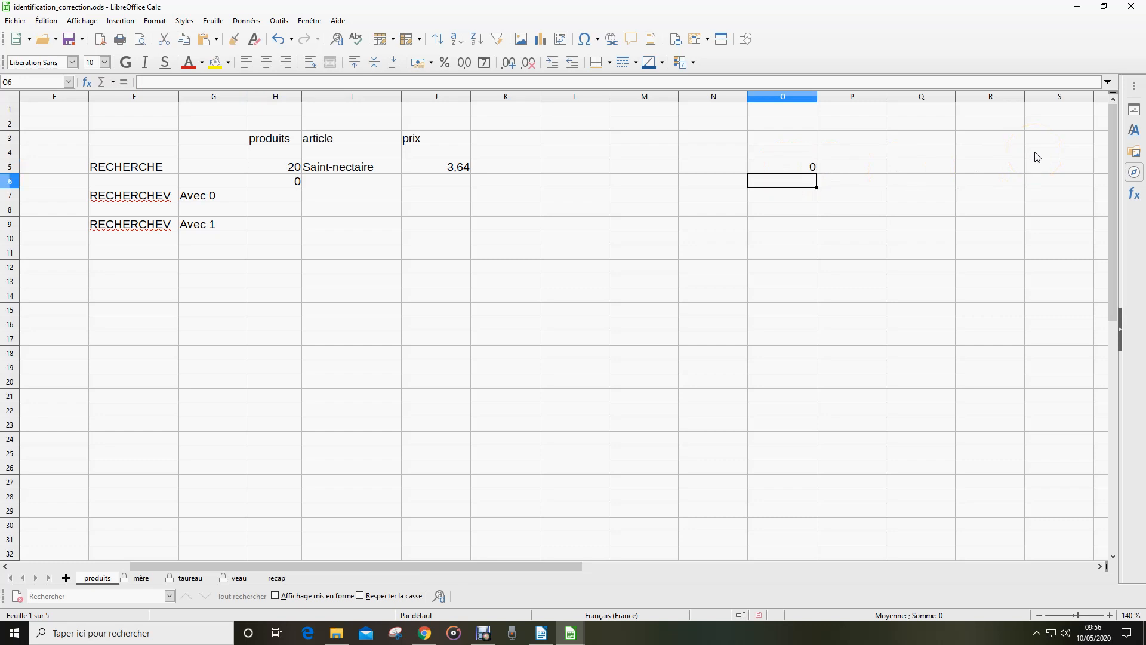
pyautogui.write('5')
pyautogui.press('Return')
pyautogui.write('100')
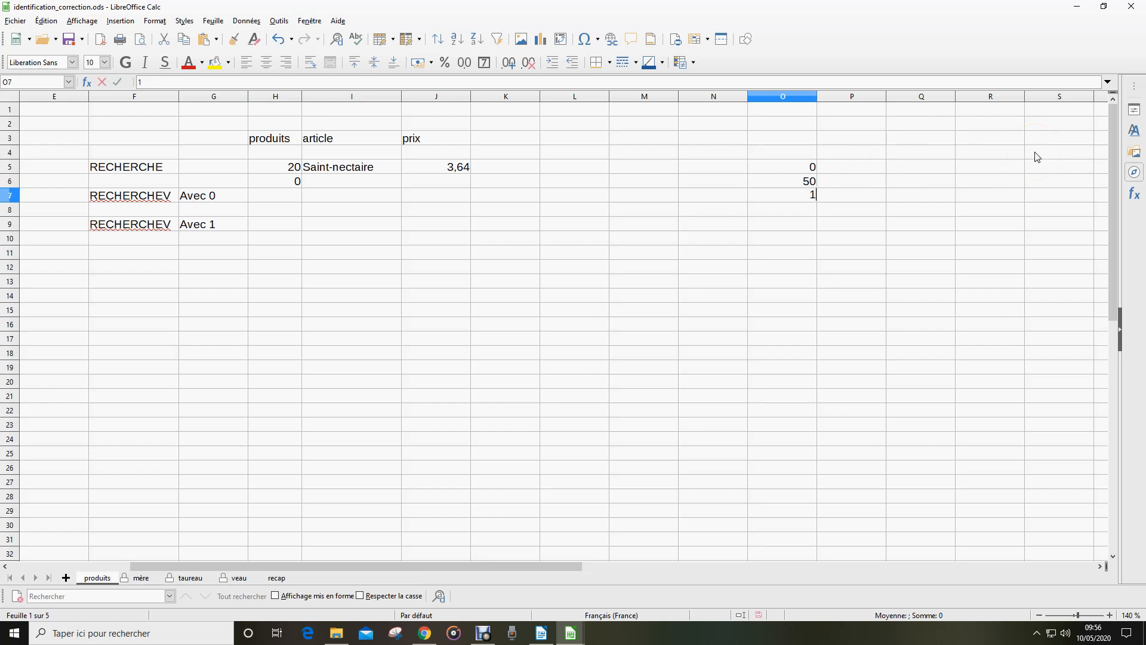
# Enter 75 in O12 and label it "besoin" in N12
pyautogui.click(787, 268)
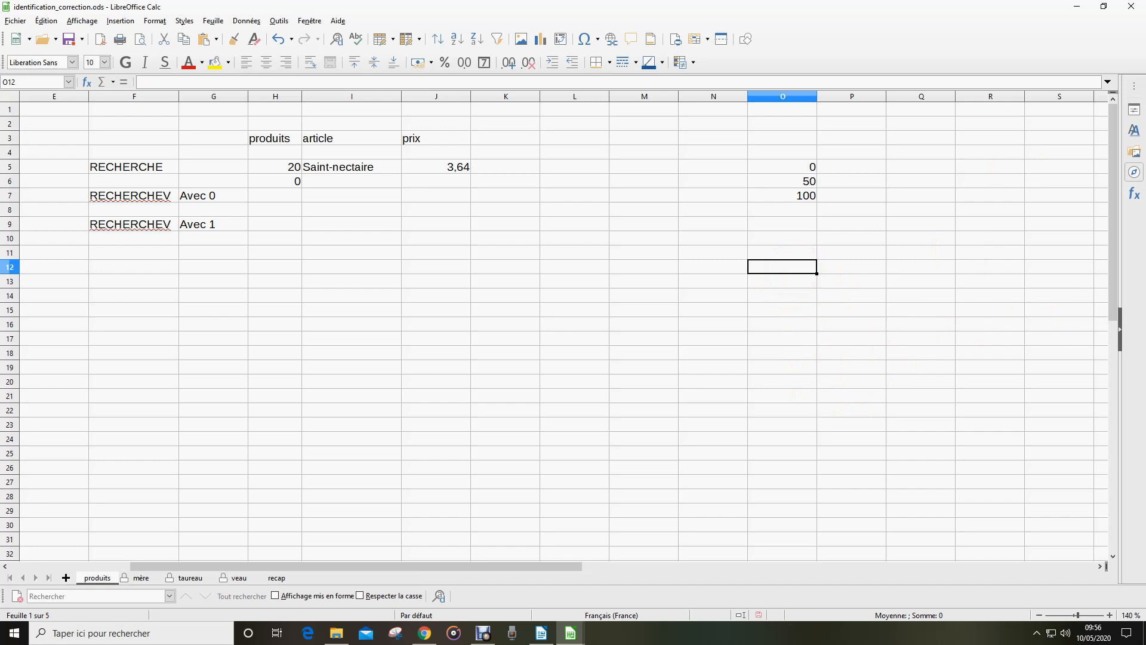
pyautogui.write('75')
pyautogui.click(803, 325)
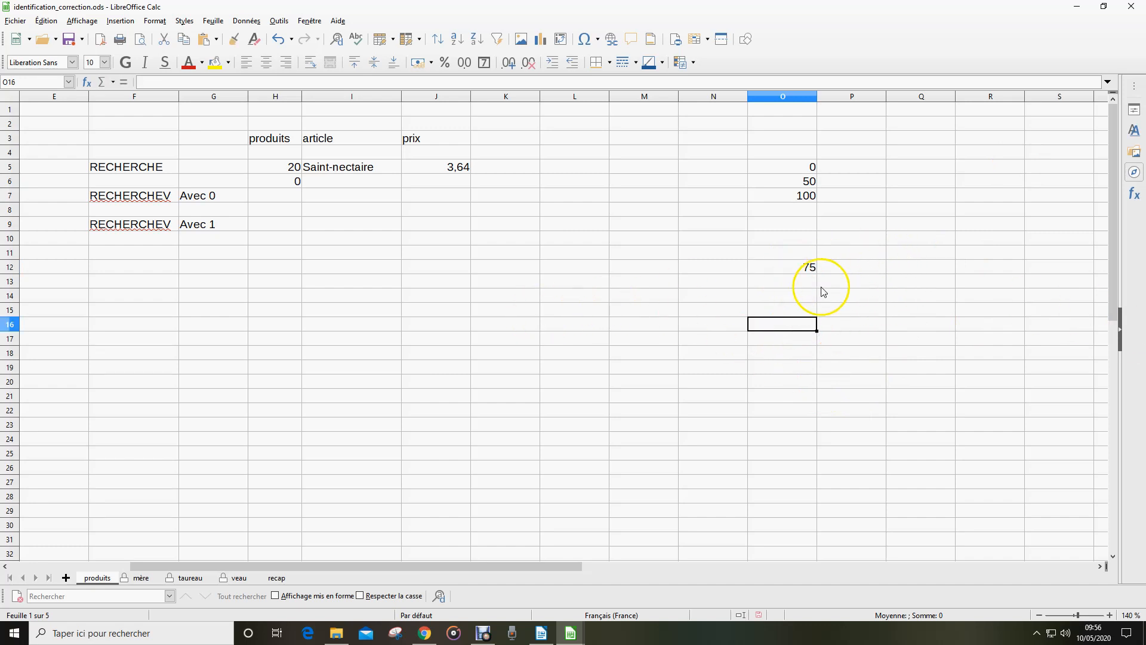
pyautogui.click(729, 270)
pyautogui.write('besoin')
pyautogui.press('Return')
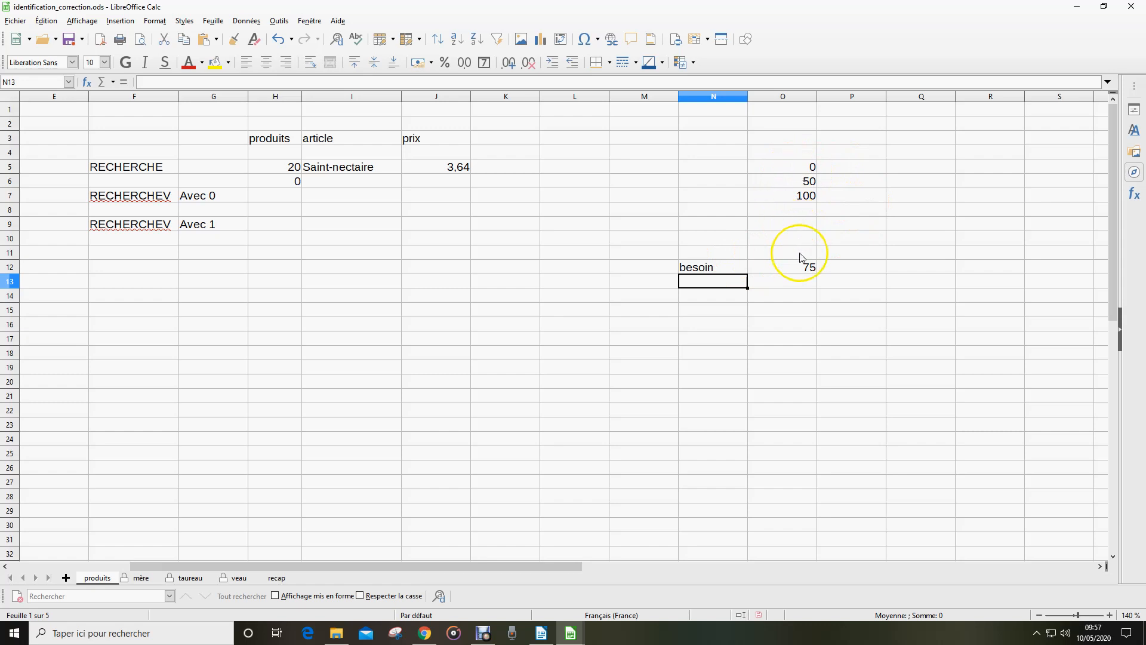
# Enter the text "catastrophique" in P5 beside the value 0
pyautogui.click(845, 169)
pyautogui.write('catastr')
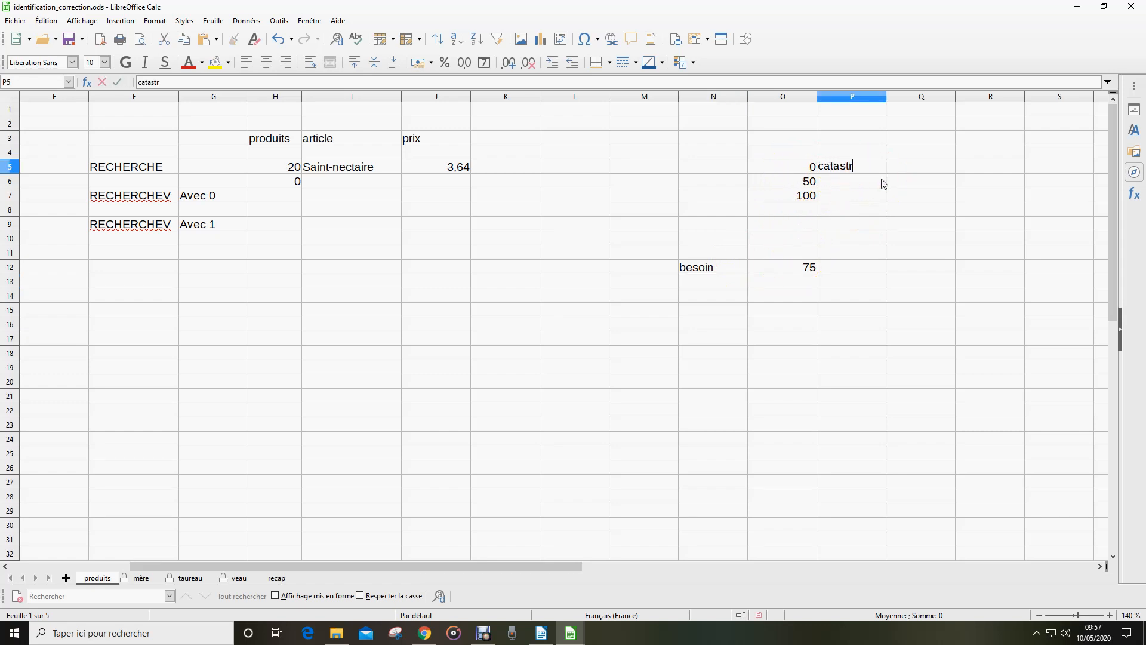
pyautogui.write('ophoque')
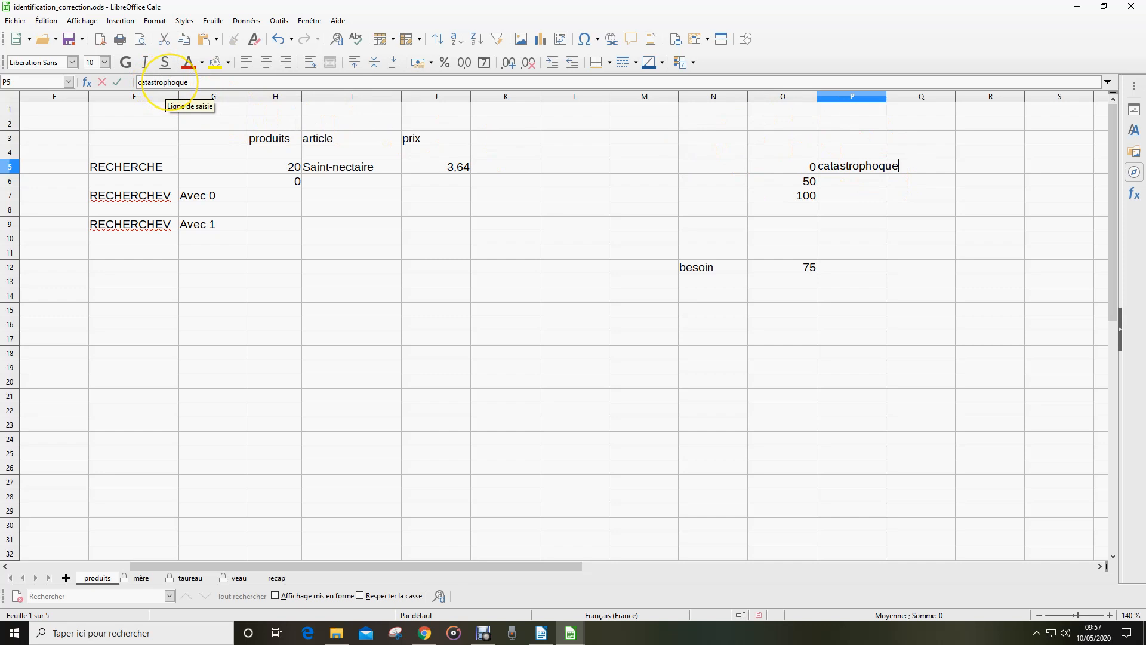
pyautogui.press('Delete')
pyautogui.write('i')
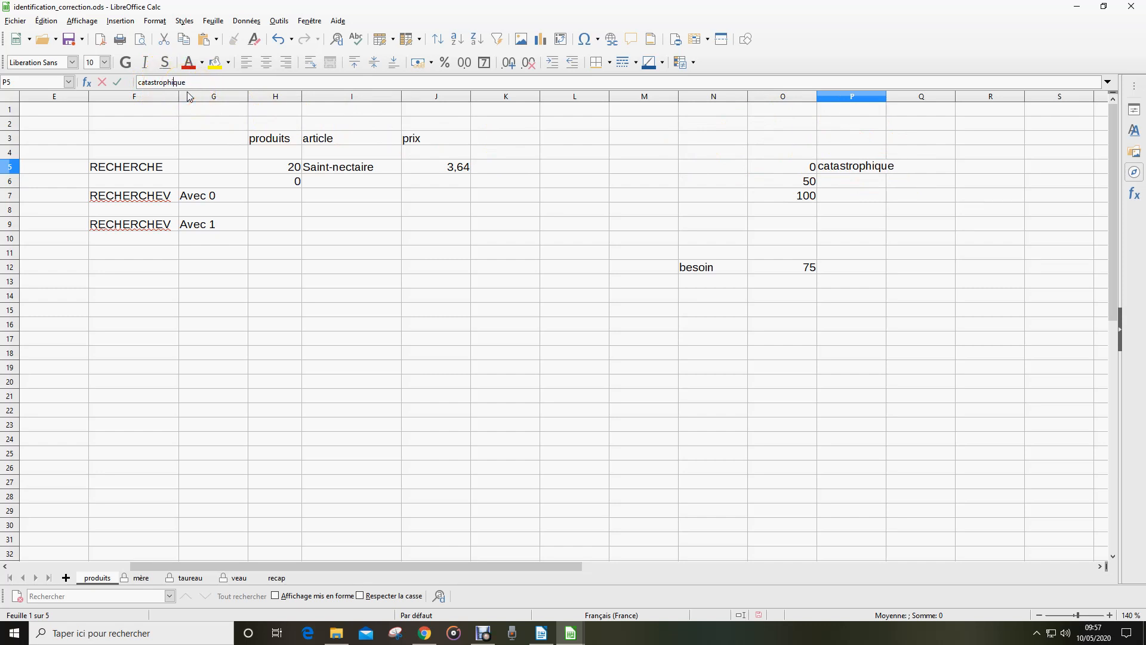
pyautogui.press('Return')
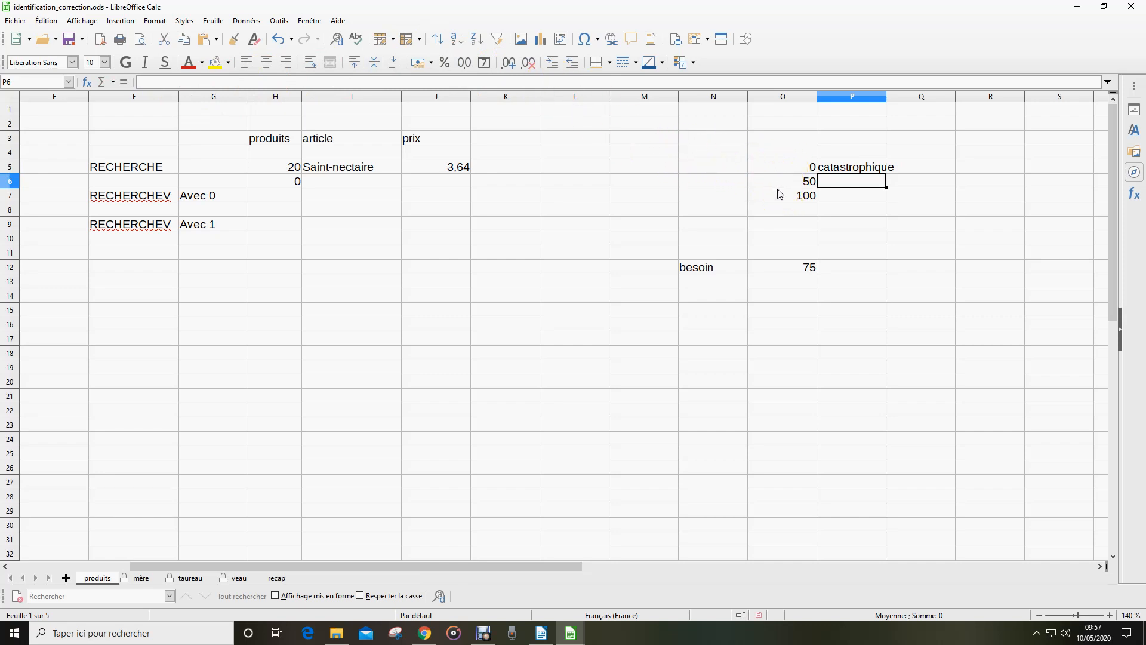
# Enter the text "très bien" in P7 beside the value 100
pyautogui.click(836, 198)
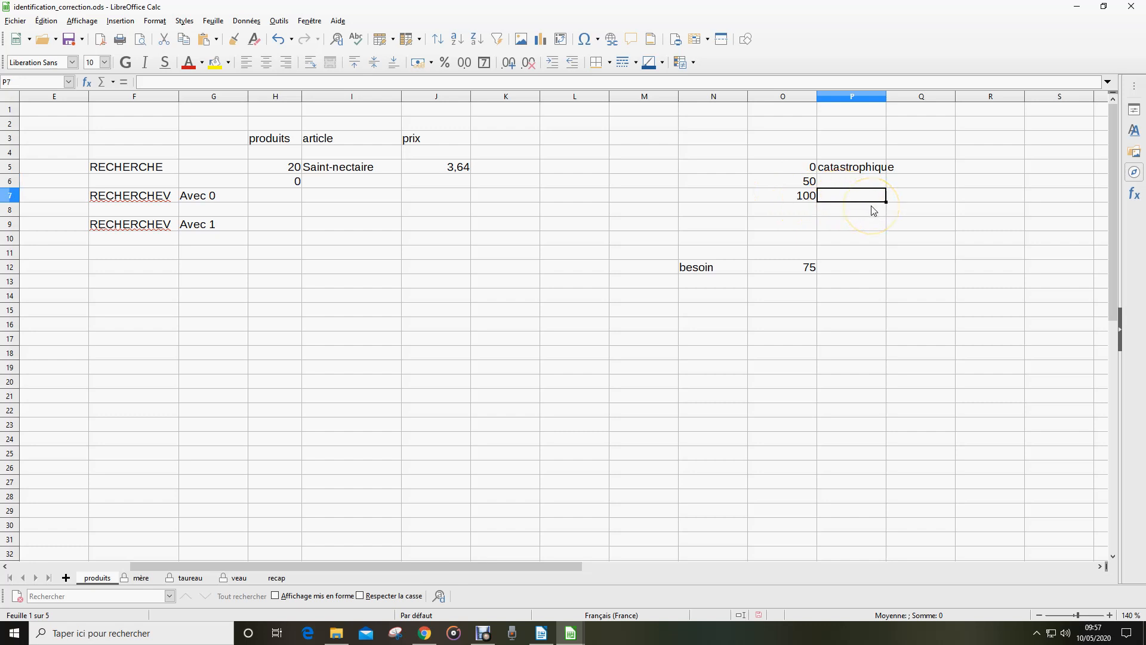
pyautogui.write('très bien')
pyautogui.press('Return')
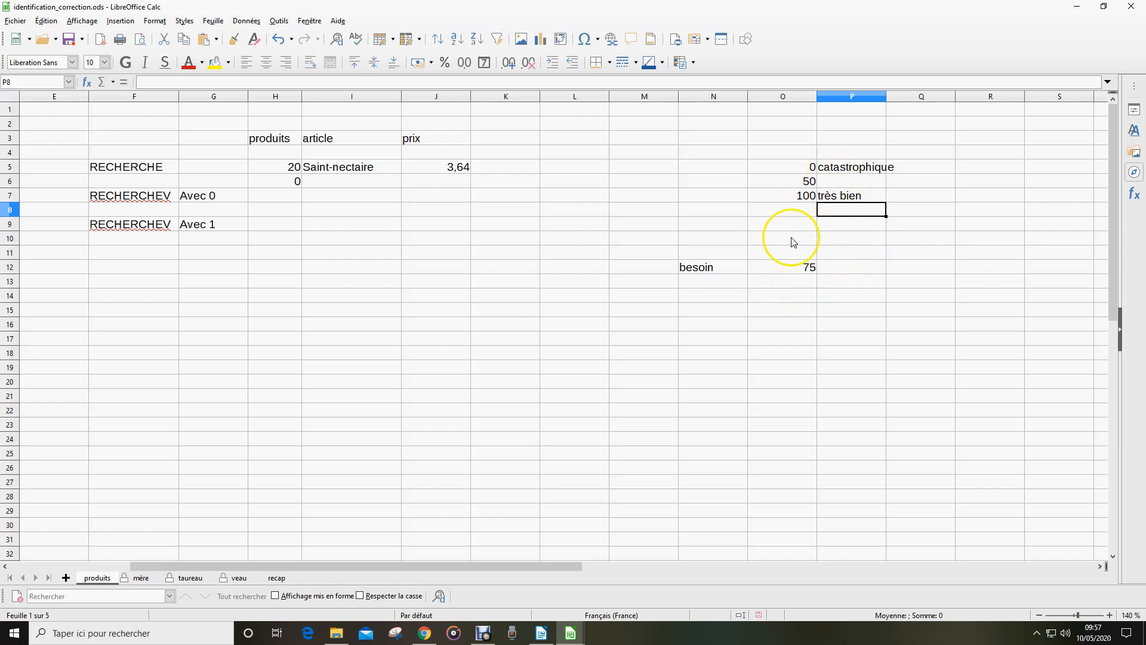
# Change the "besoin" value in O12 to 150
pyautogui.click(784, 269)
pyautogui.write('15')
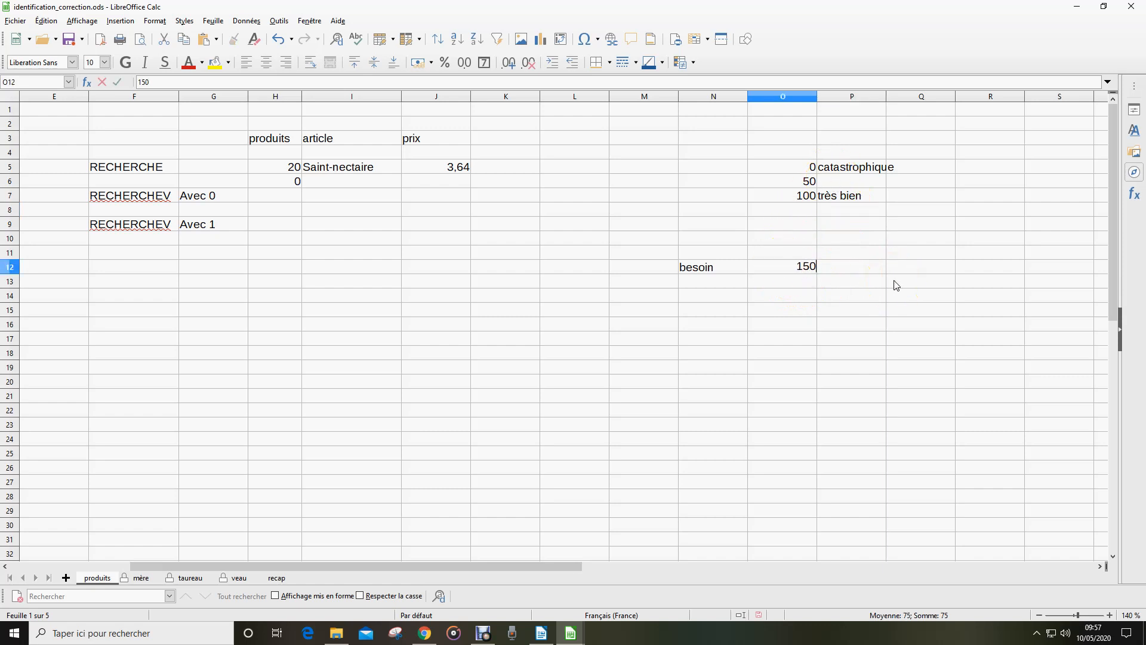
pyautogui.write('0')
pyautogui.press('Return')
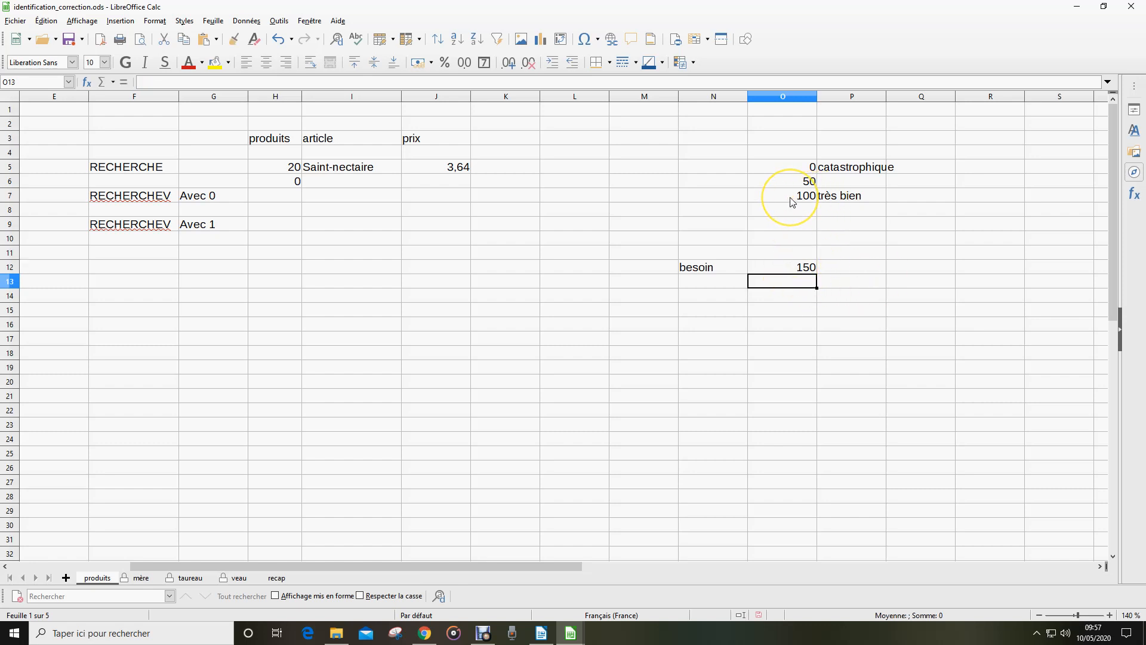
# Move the text "catastrophique" from P5 to P7, overwriting the existing content
pyautogui.click(853, 169)
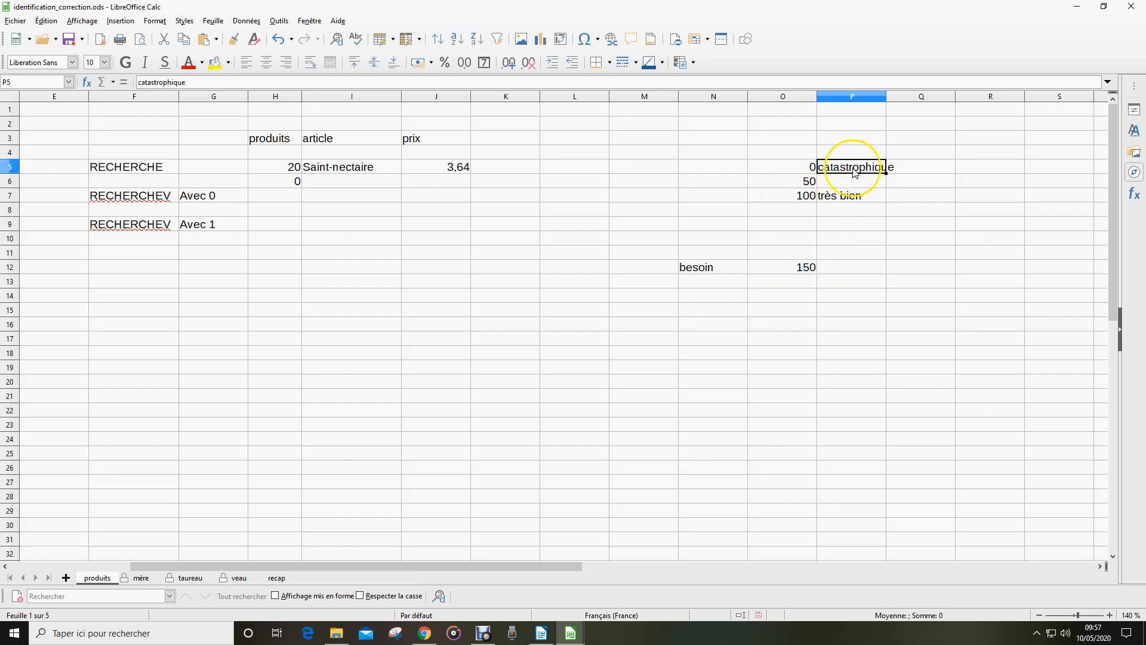
pyautogui.hotkey('ctrl', 'x')
pyautogui.click(862, 198)
pyautogui.hotkey('ctrl', 'v')
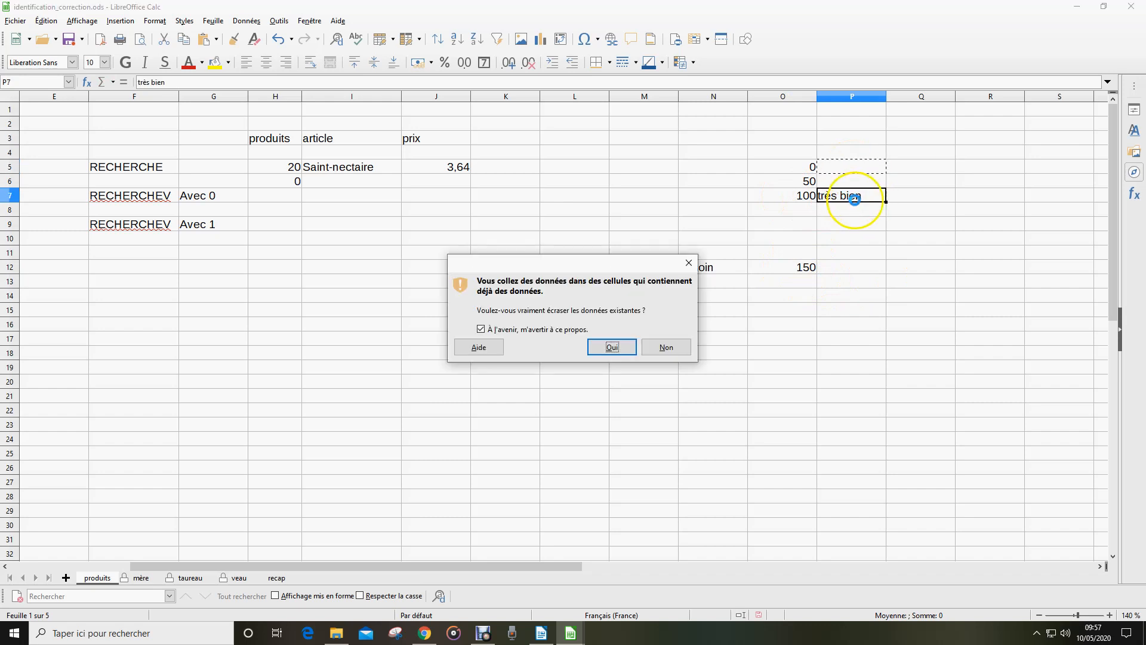
pyautogui.click(614, 346)
# Enter the text "bien" in P5 beside the value 0
pyautogui.click(844, 168)
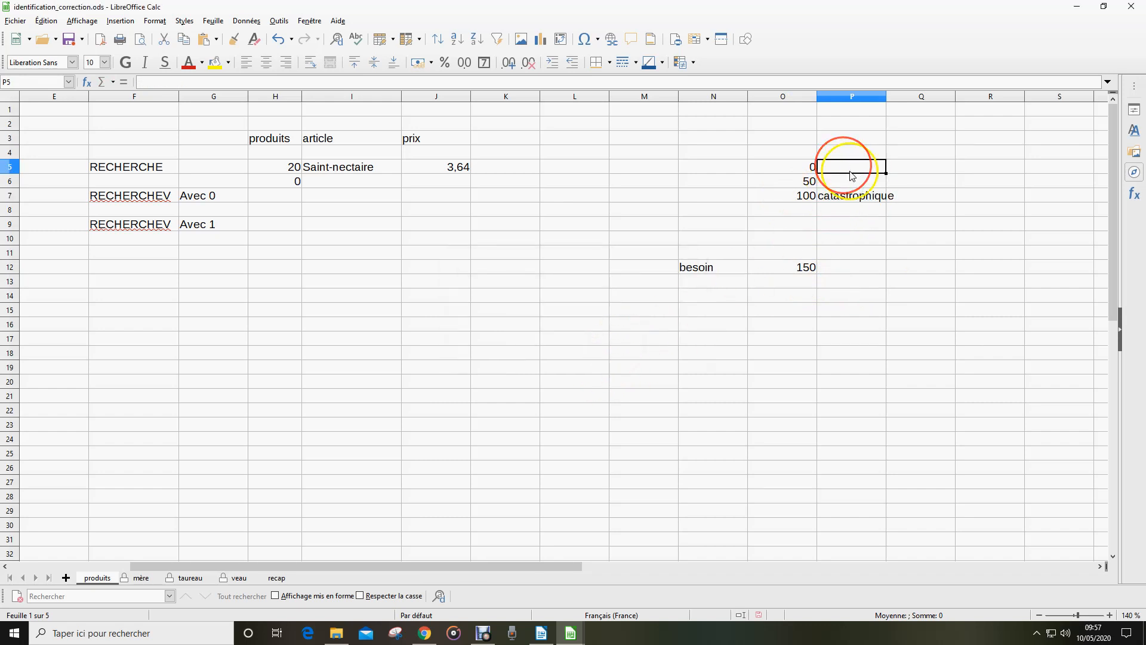
pyautogui.write('bien')
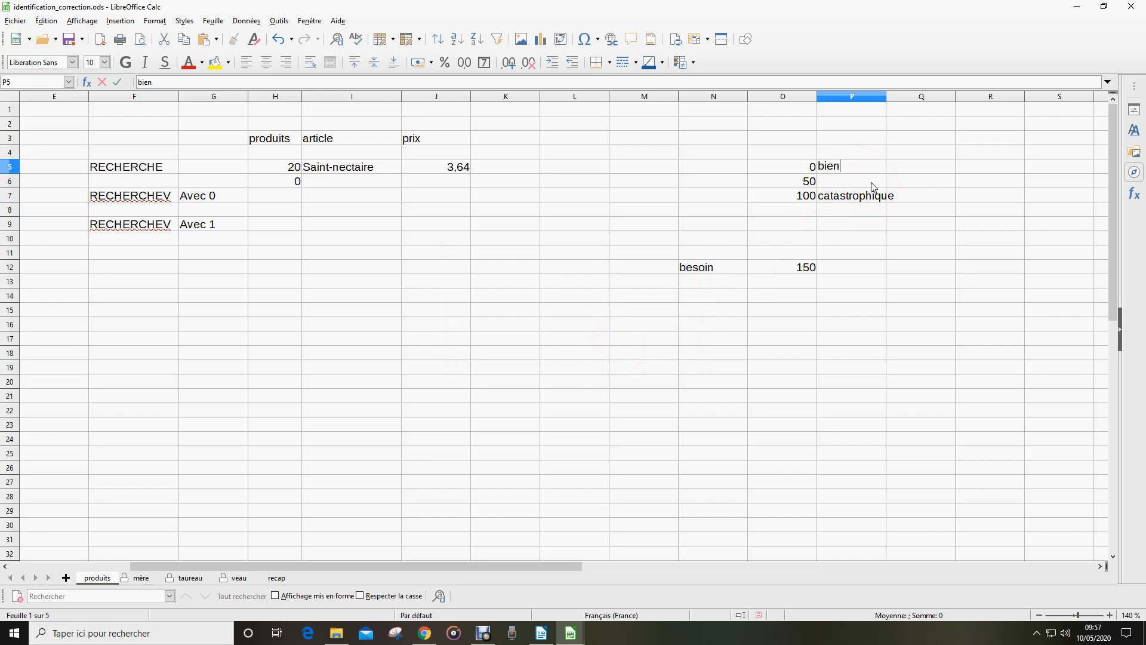
pyautogui.press('Return')
# Enter a RECHERCHE formula in Q12 that looks up O12 in O5:O7 and returns the matching text from P5:P7
pyautogui.click(918, 273)
pyautogui.write('=')
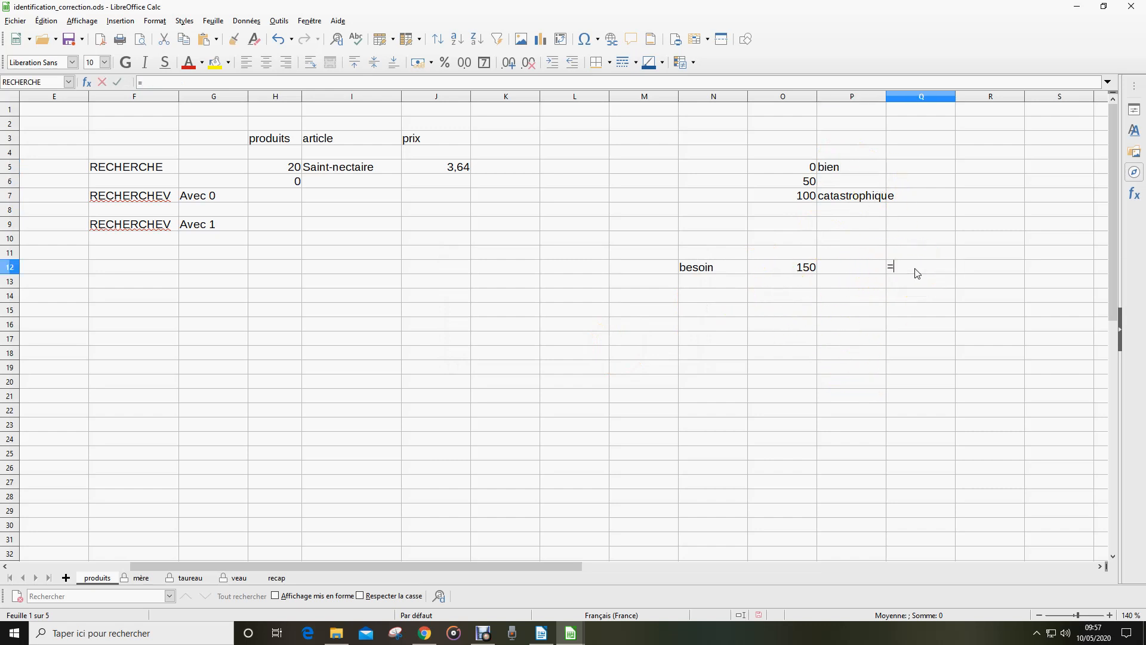
pyautogui.write('recherche(')
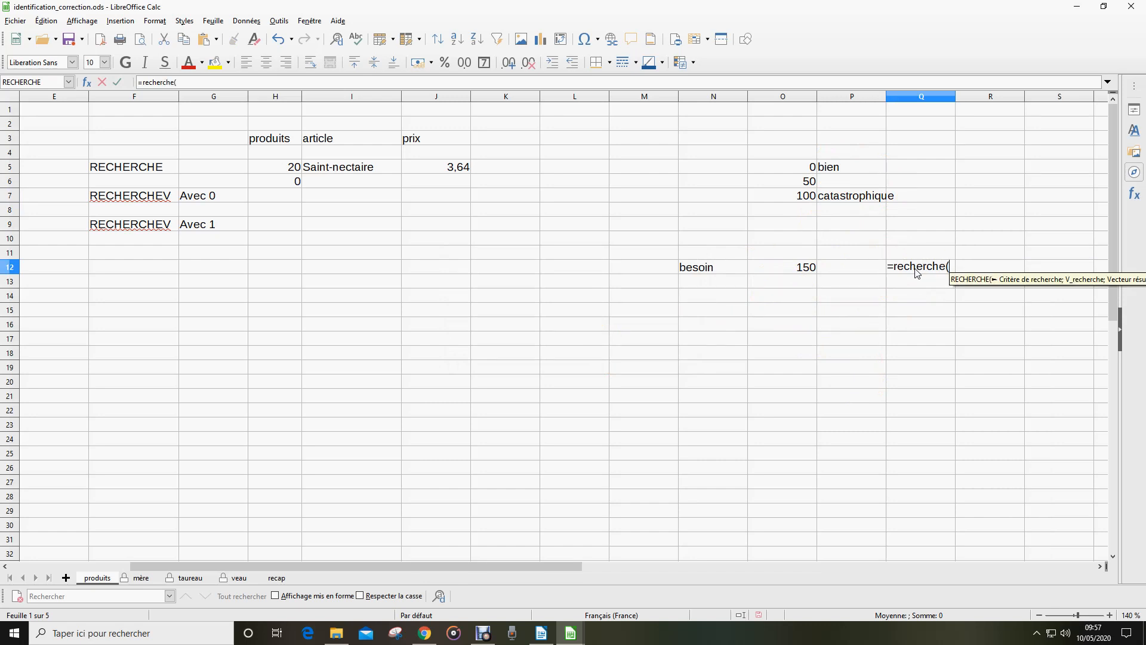
pyautogui.click(784, 270)
pyautogui.write(';')
pyautogui.moveTo(799, 161); pyautogui.dragTo(797, 197)
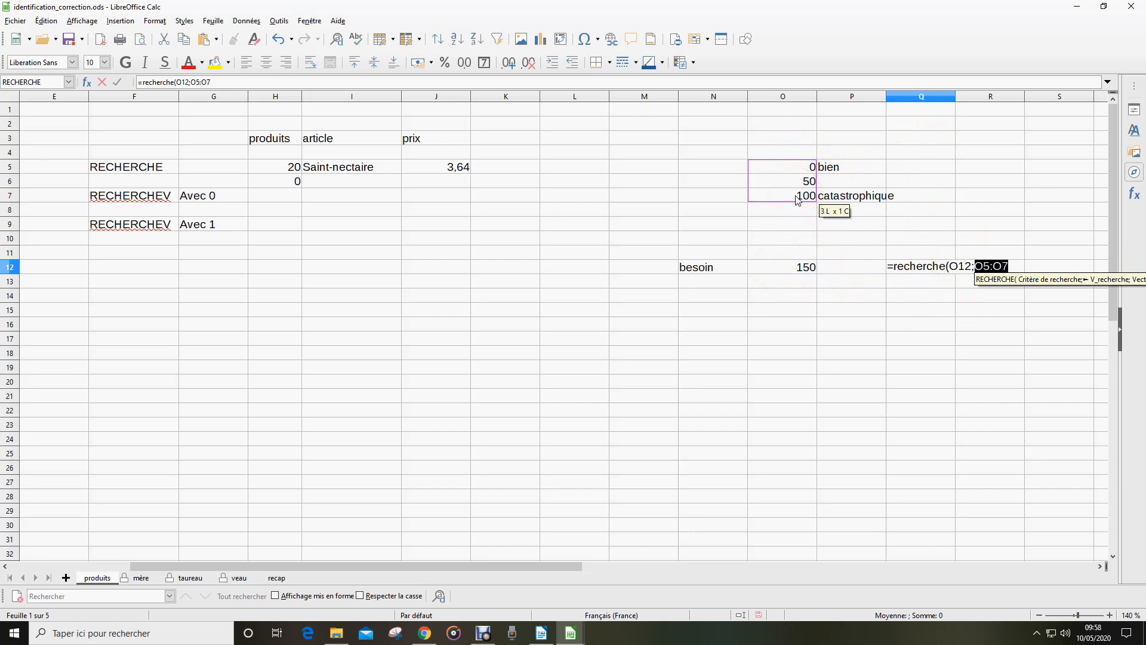
pyautogui.write(';')
pyautogui.moveTo(860, 168); pyautogui.dragTo(855, 197)
pyautogui.press('Return')
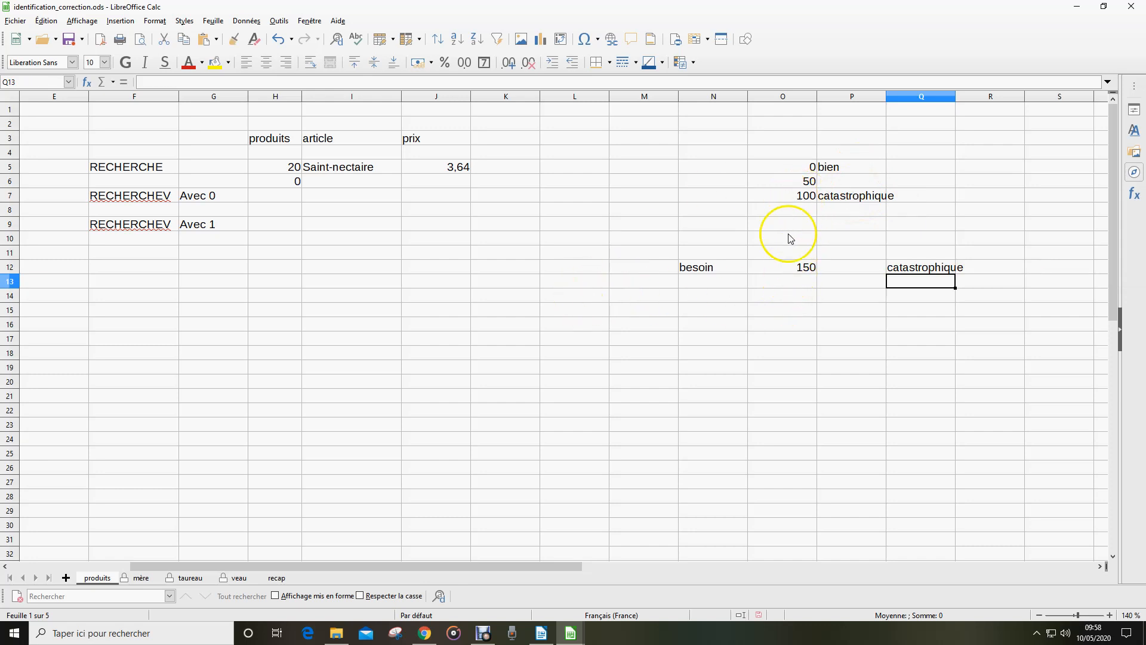
# Set the "besoin" value in O12 to 15 to test the lookup with a low number
pyautogui.click(770, 272)
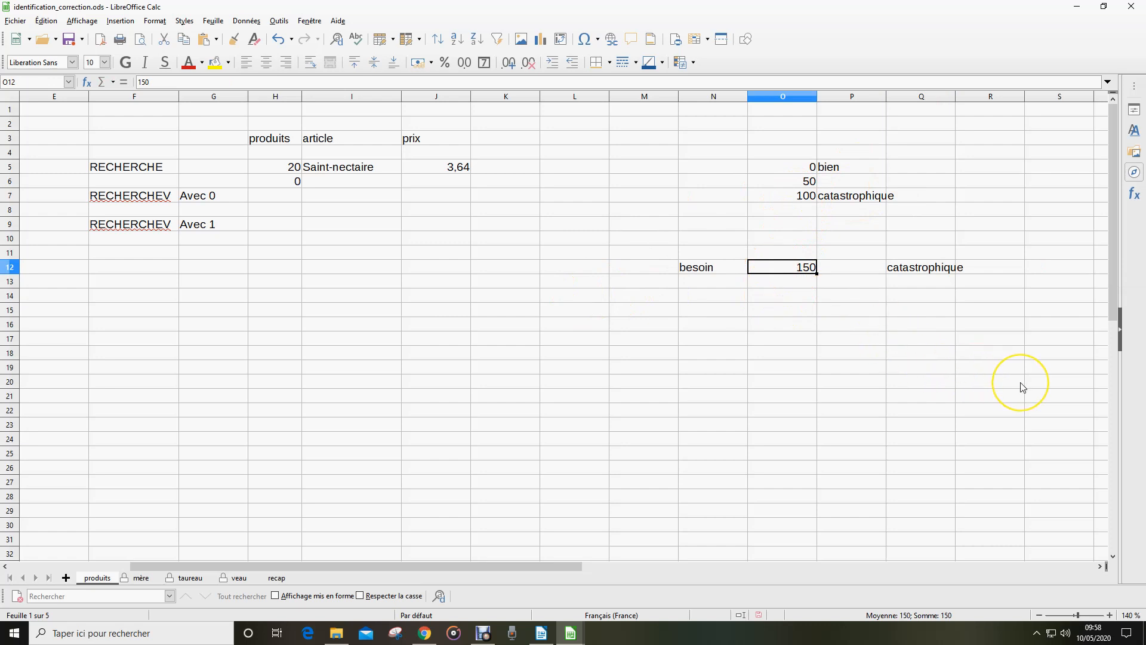
pyautogui.write('1')
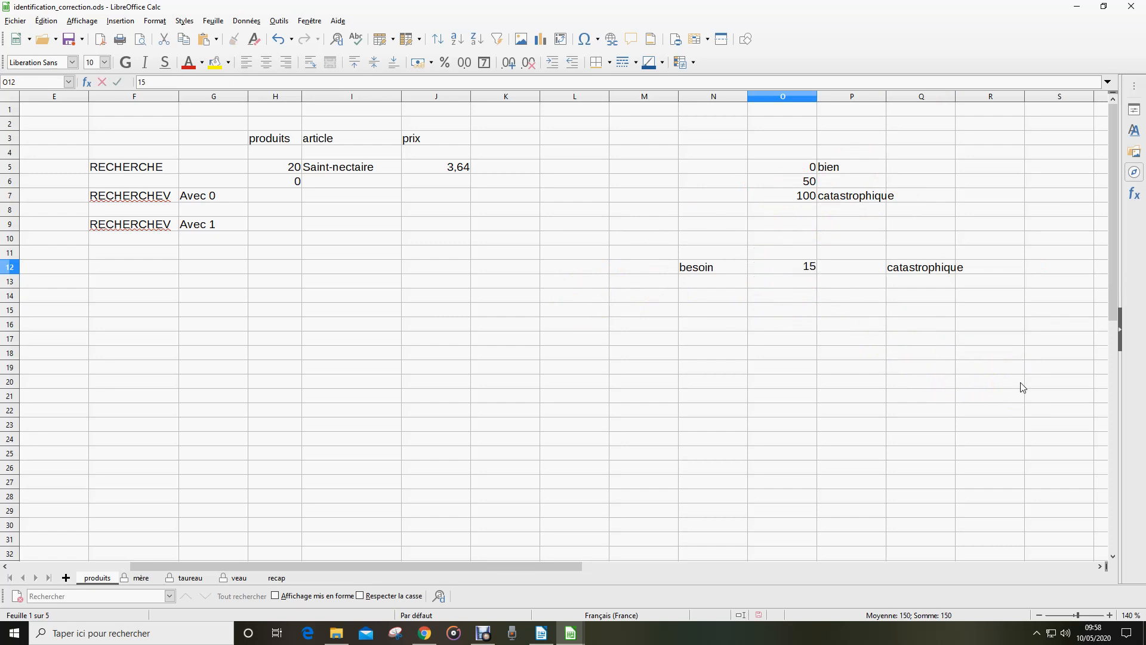
pyautogui.write('5')
pyautogui.press('Return')
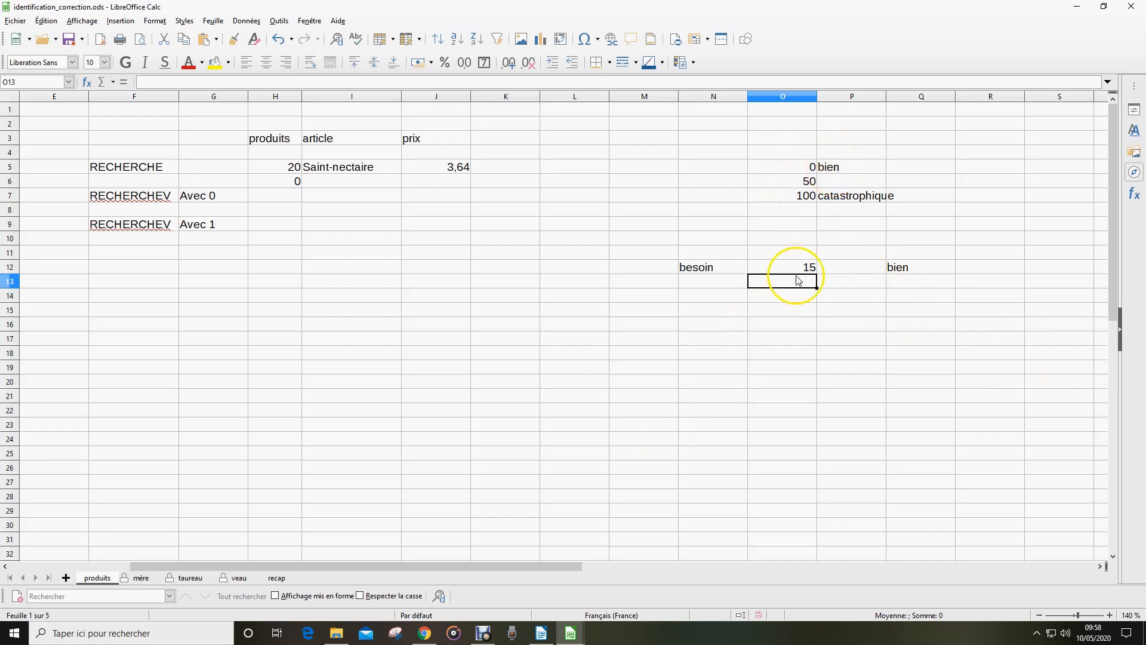
# Clear the stray 0 in H6 and enter product number 17 in H7 for the RECHERCHEV "Avec 0" row
pyautogui.click(295, 186)
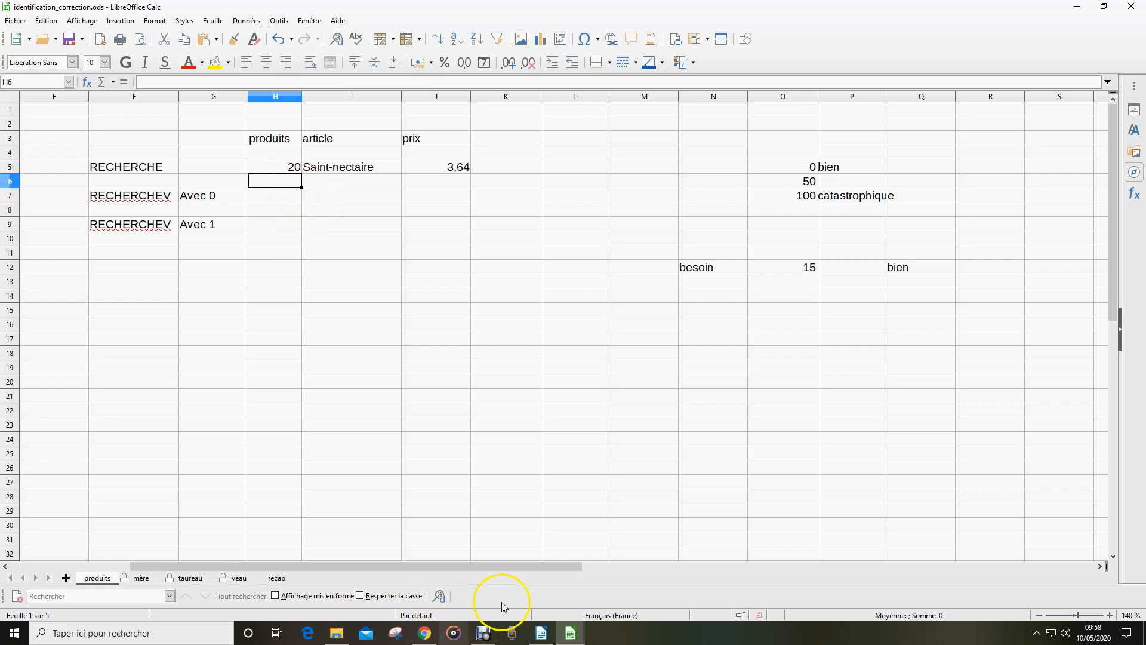
pyautogui.moveTo(519, 566); pyautogui.dragTo(382, 566)
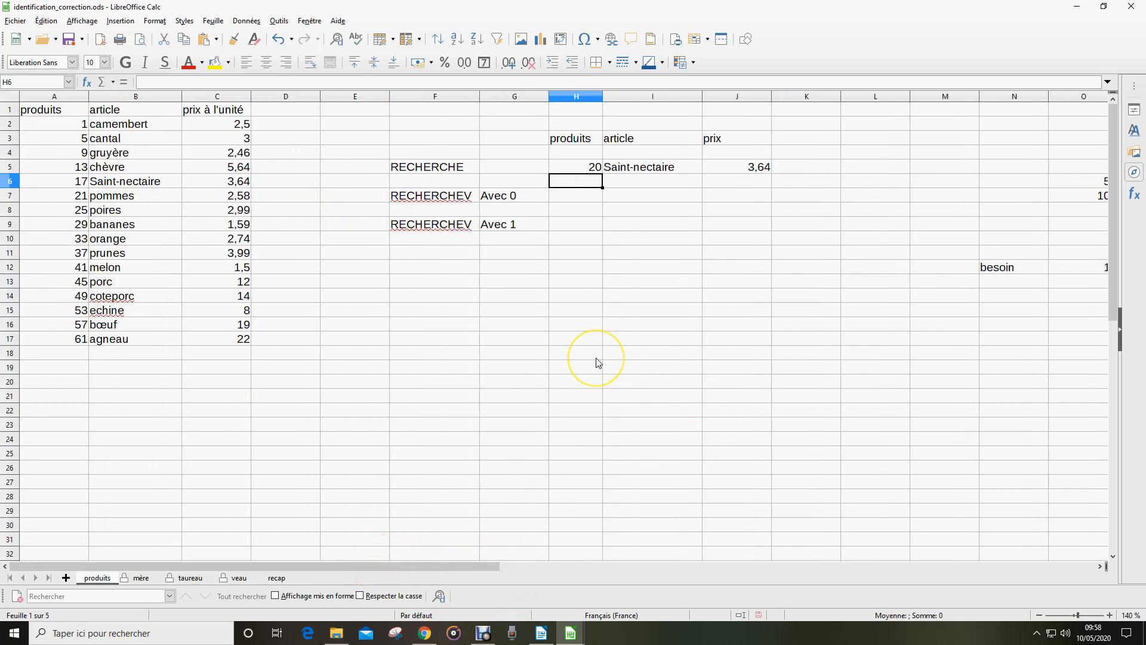
pyautogui.click(582, 199)
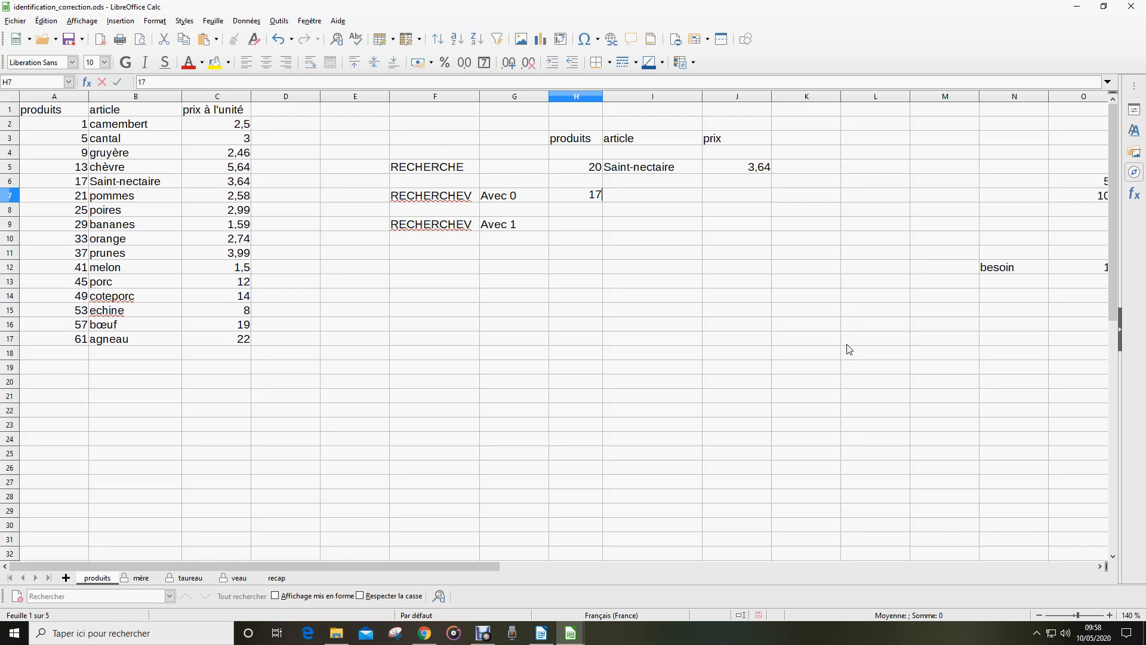
pyautogui.press('Tab')
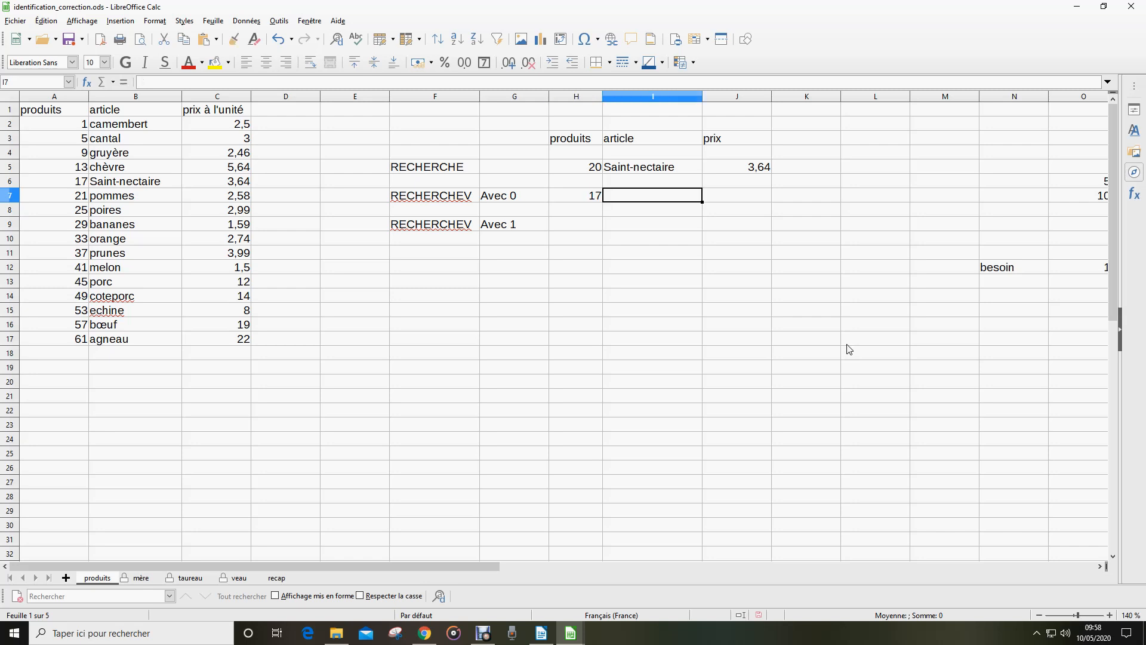
# Start a RECHERCHEV function in I7 with the function wizard, keeping the product table and H7 uncovered
pyautogui.click(121, 20)
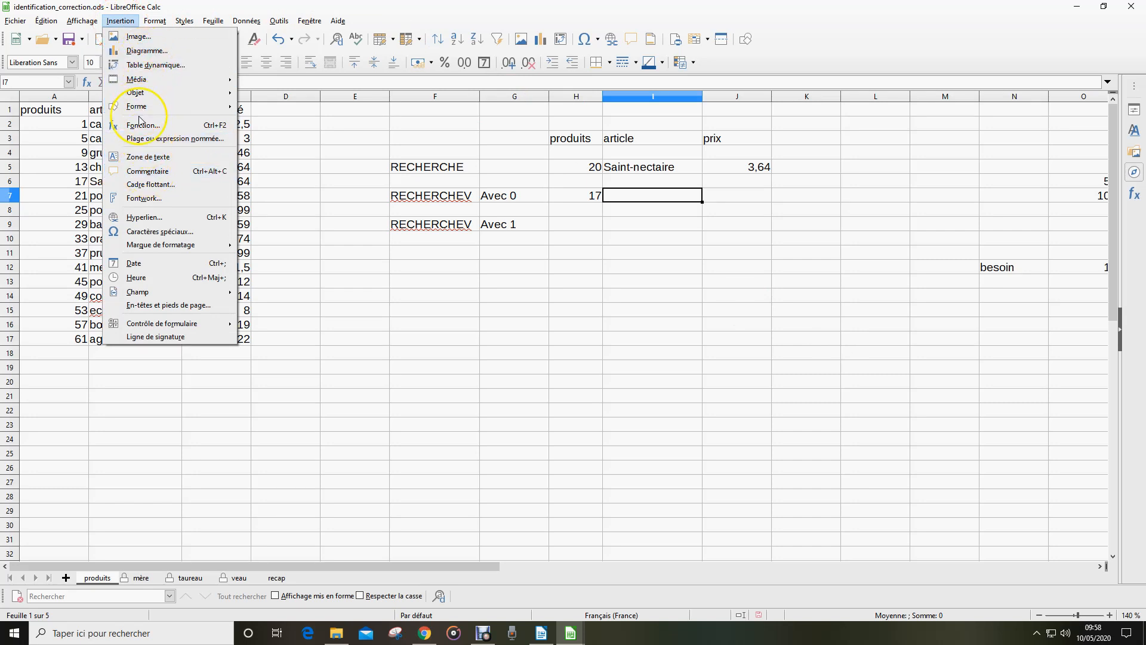
pyautogui.click(141, 126)
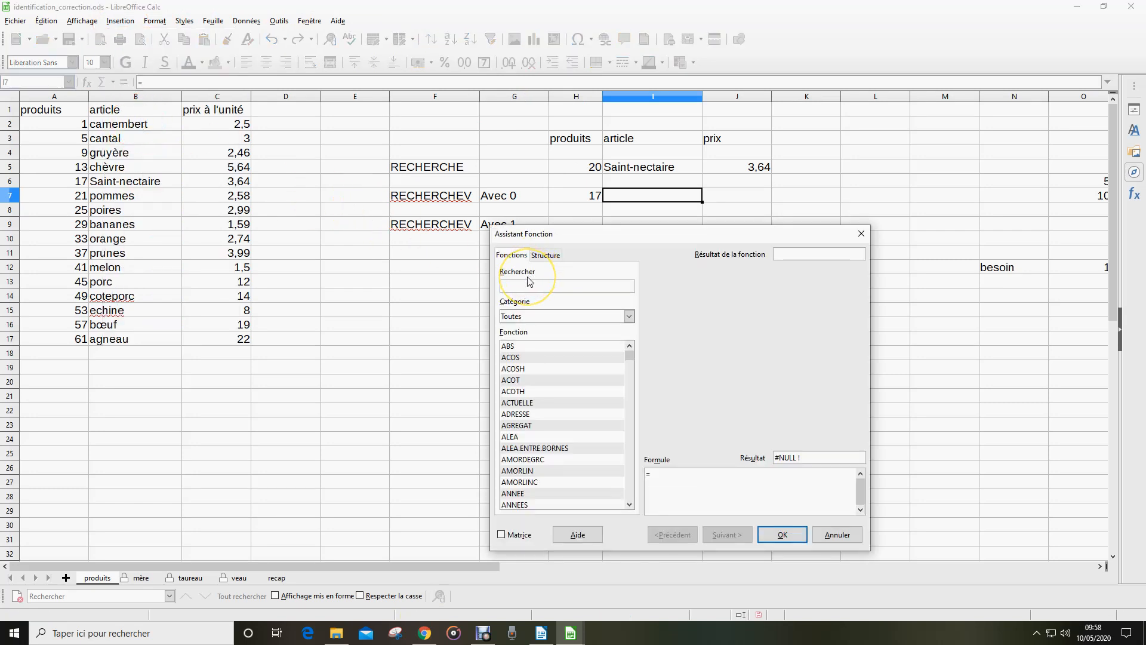
pyautogui.write('recherchev')
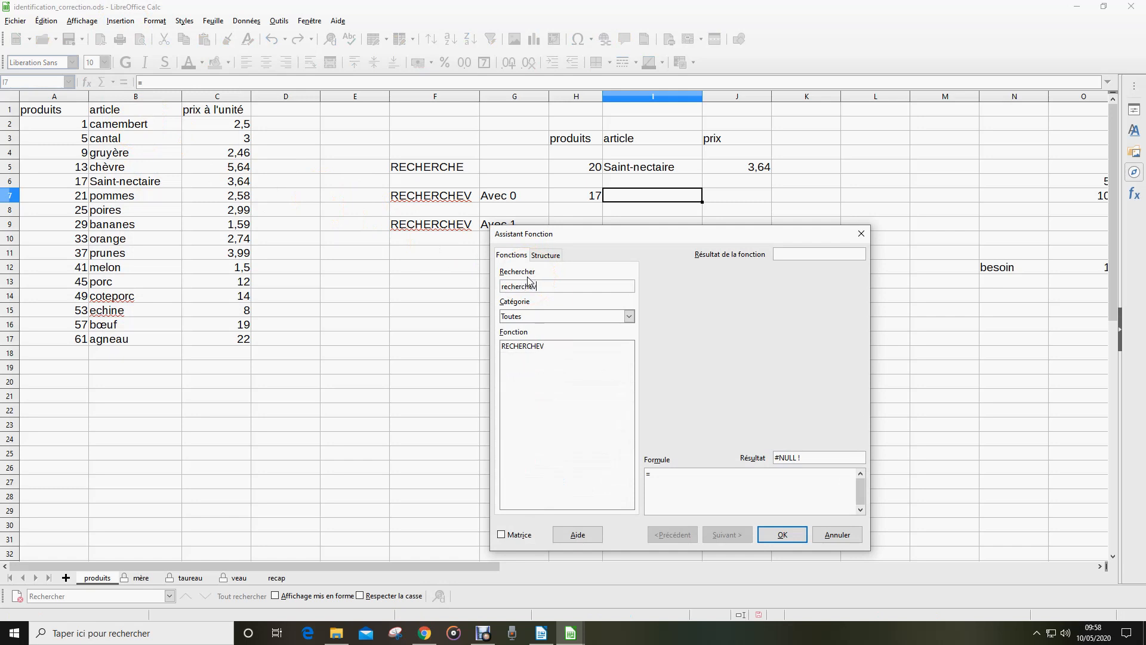
pyautogui.click(524, 346)
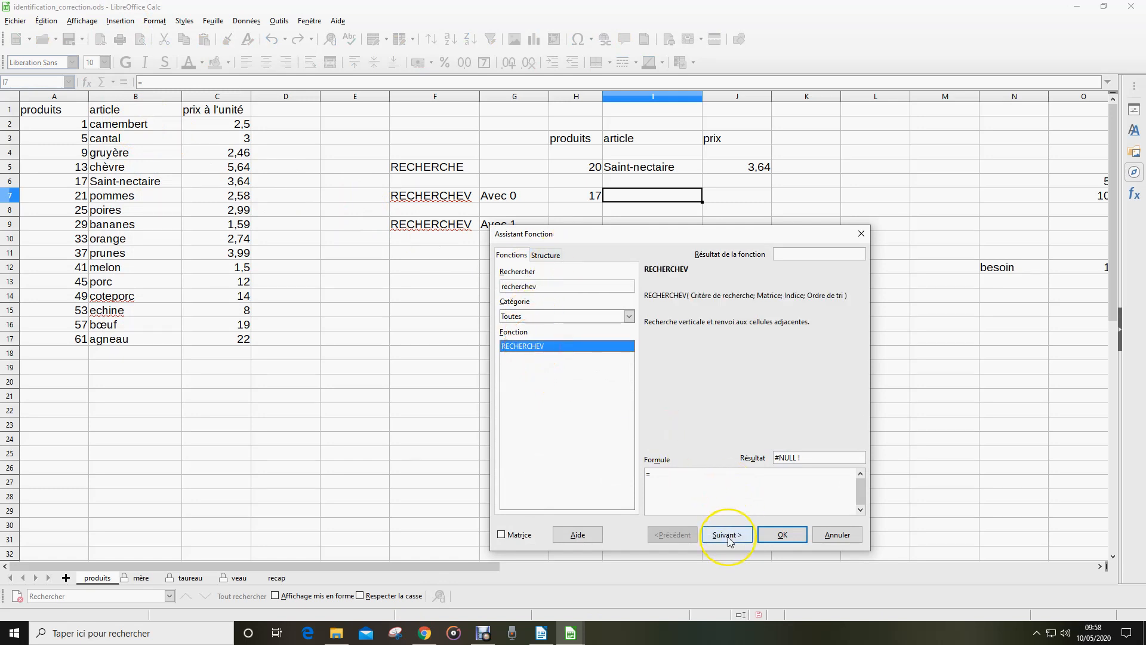
pyautogui.click(728, 534)
pyautogui.moveTo(724, 233); pyautogui.dragTo(958, 109)
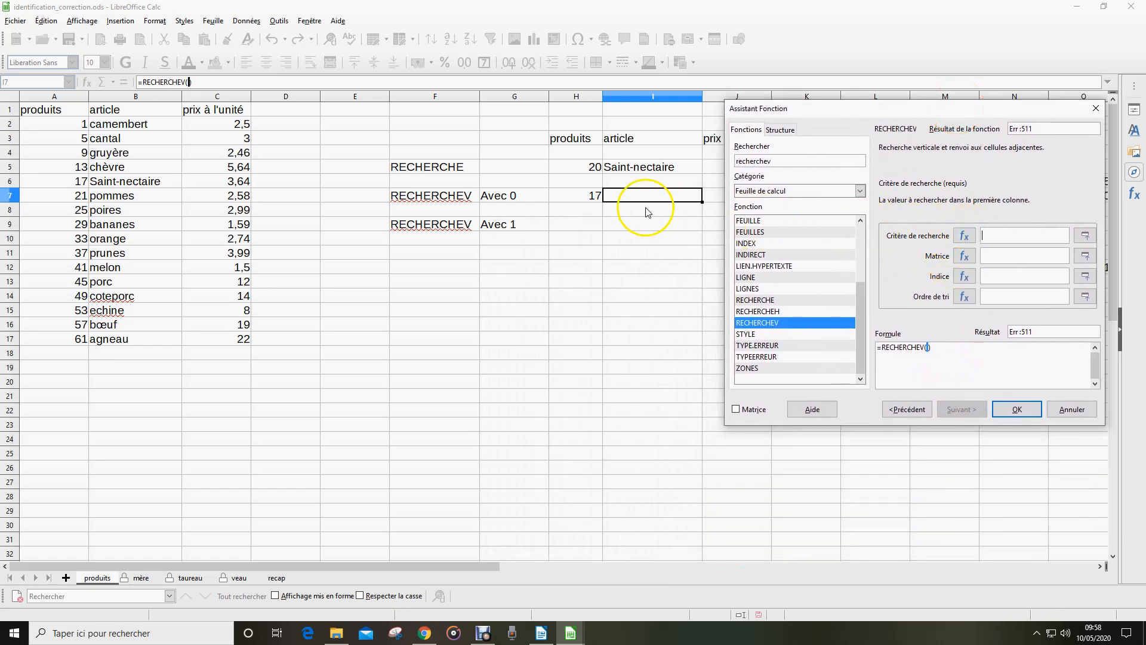
# Fill in the RECHERCHEV arguments with criterion H7, matrix A1:C17, index 2 and sort order 0, and insert the formula
pyautogui.click(578, 198)
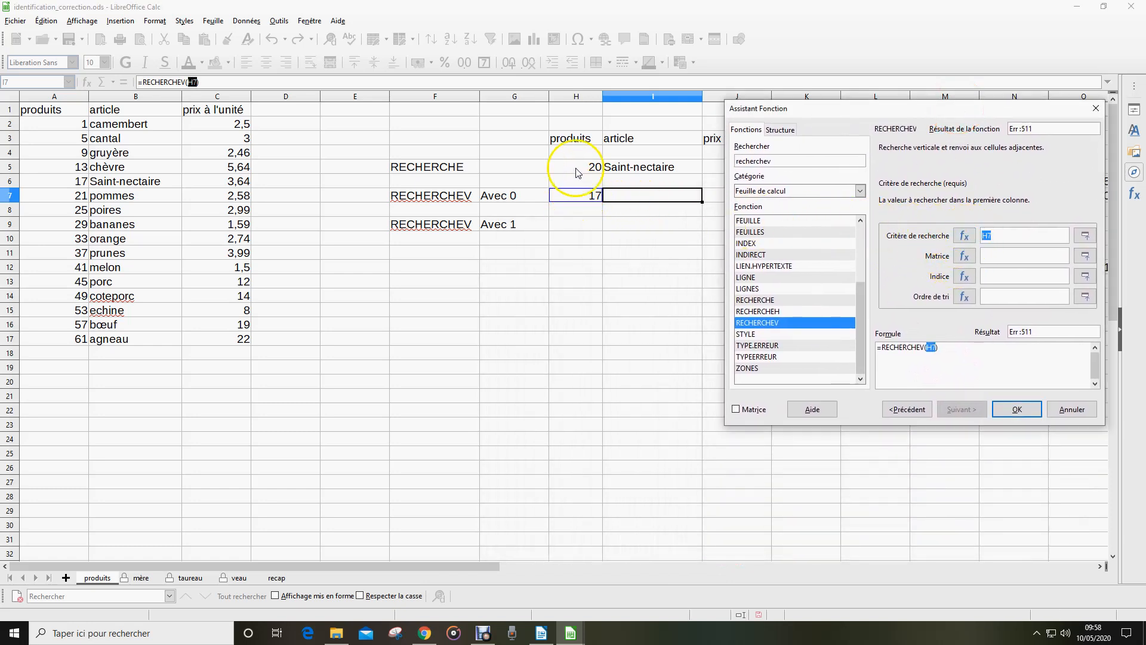
pyautogui.click(990, 256)
pyautogui.moveTo(46, 109); pyautogui.dragTo(222, 340)
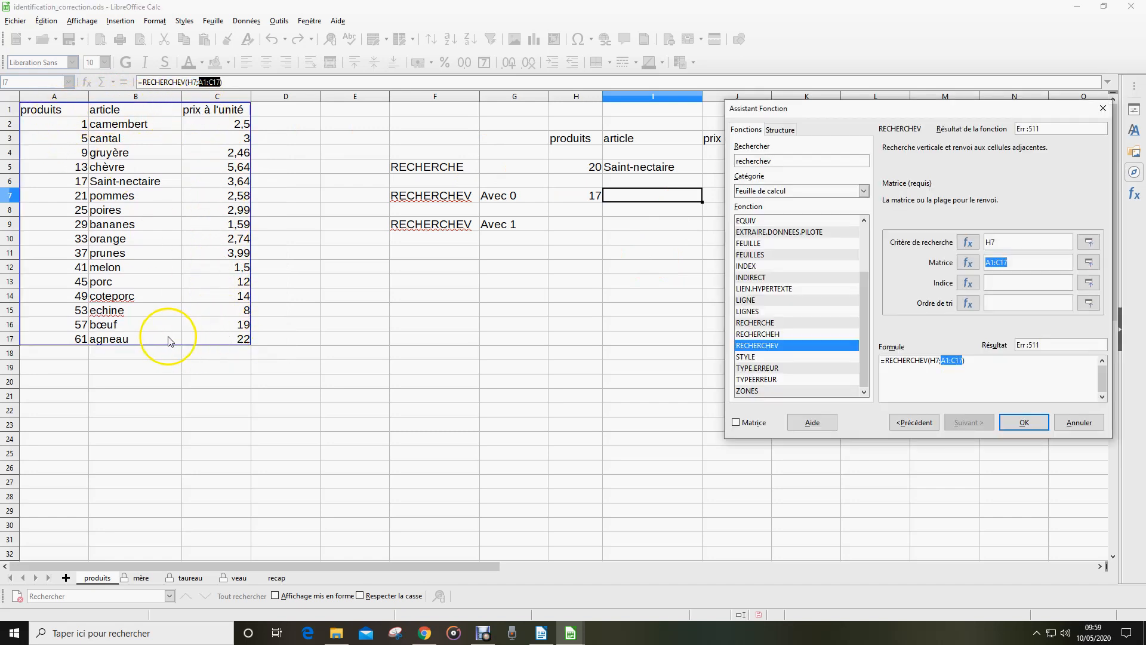
pyautogui.click(995, 284)
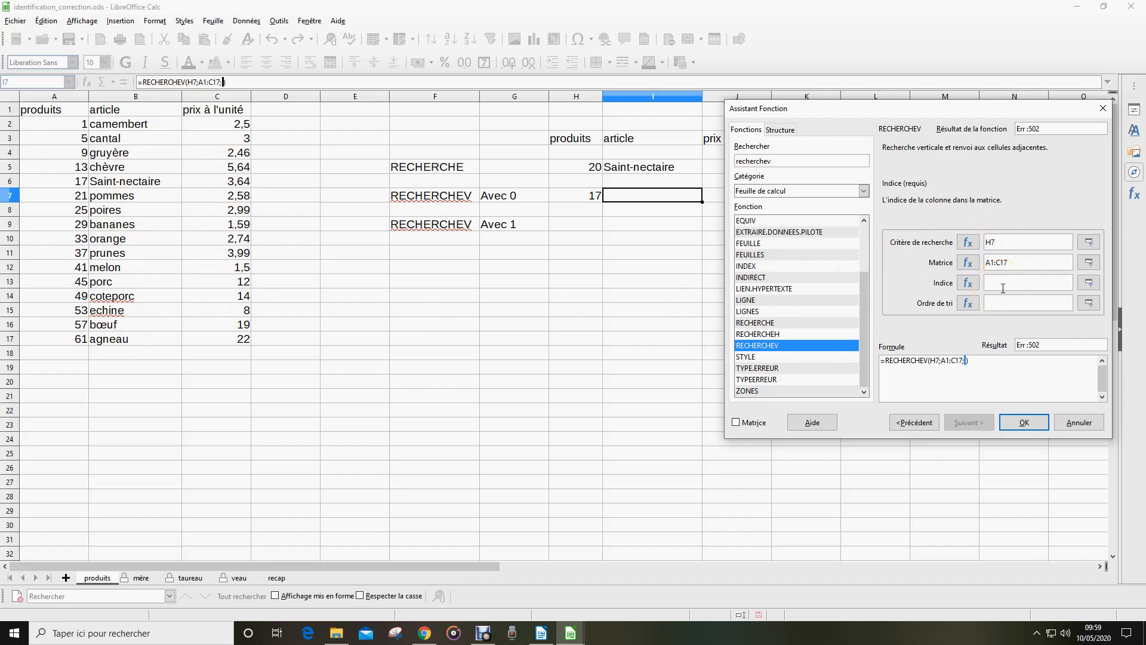
pyautogui.write('2')
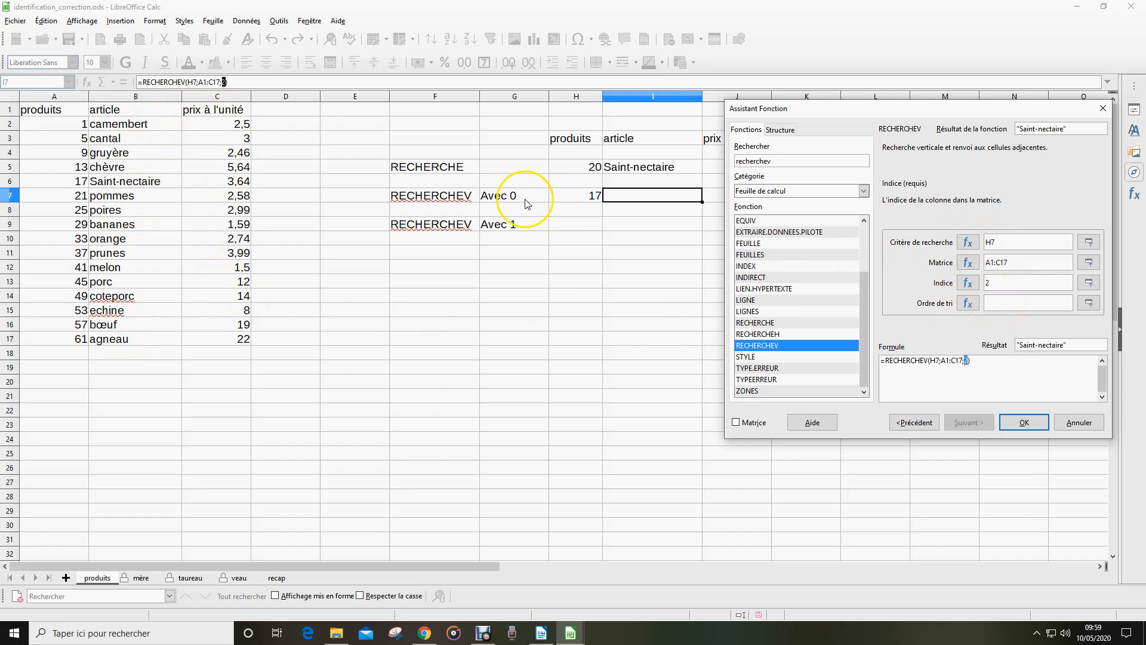
pyautogui.click(995, 303)
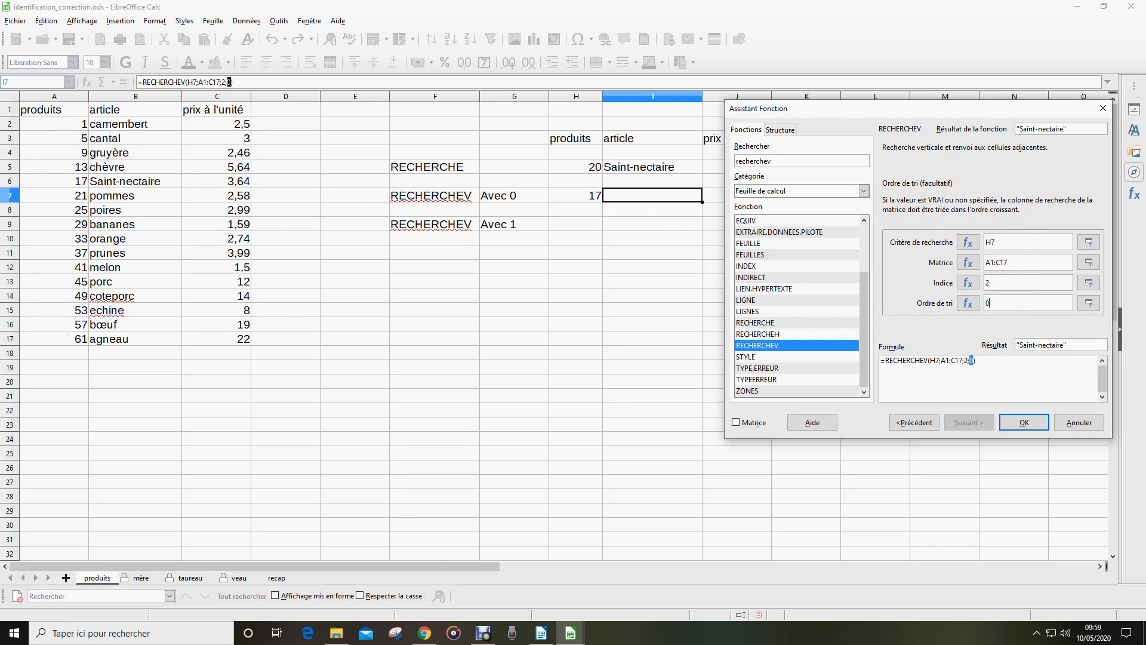
pyautogui.click(1022, 422)
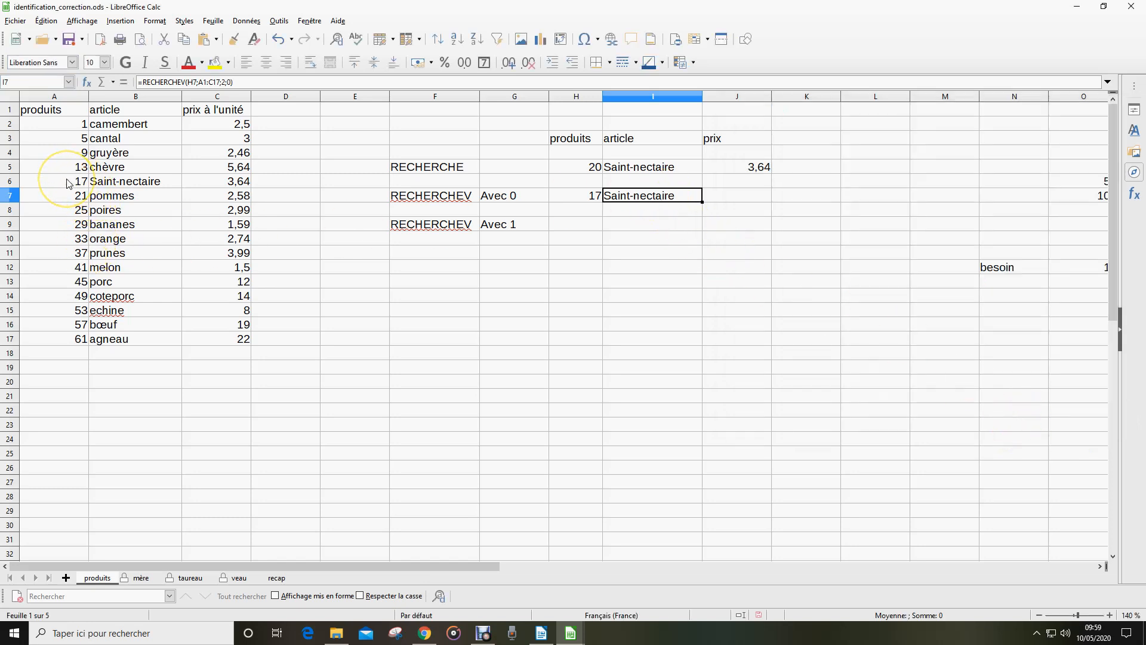
# Change the product number in H7 to 45 to test the RECHERCHEV formula
pyautogui.click(575, 199)
pyautogui.write('45')
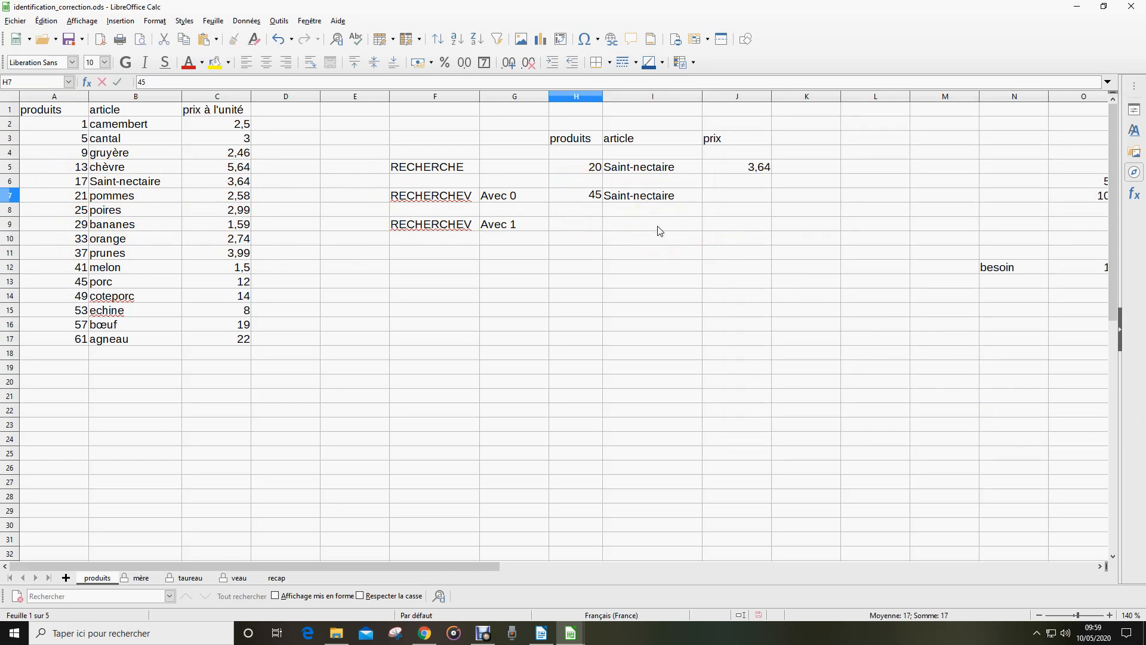
pyautogui.press('Return')
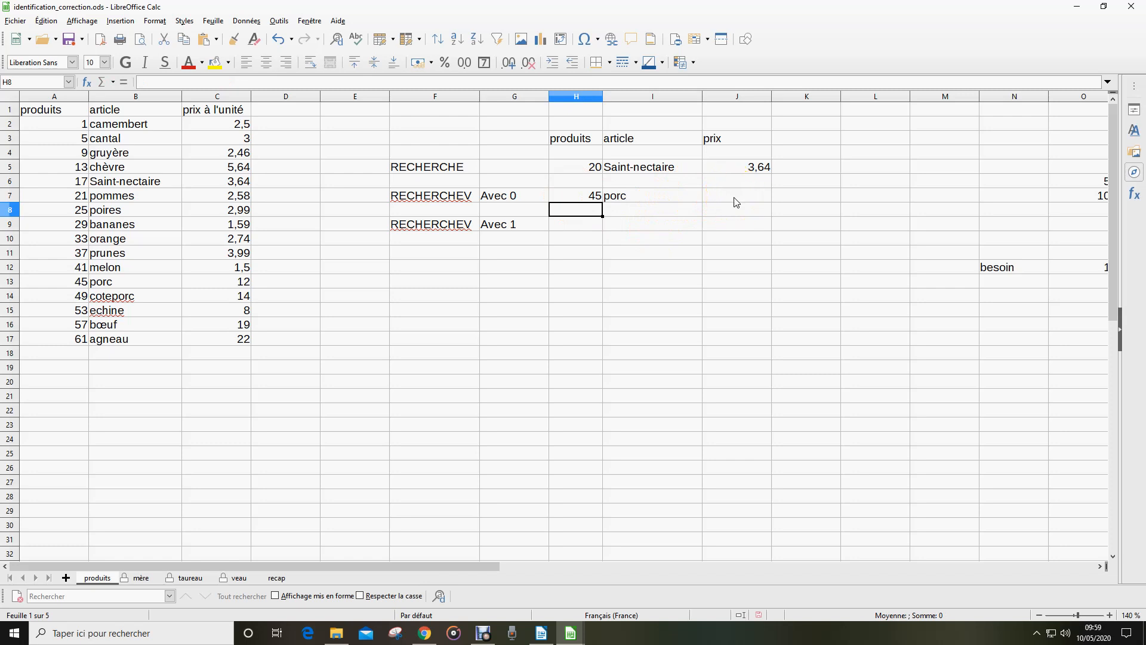
# Enter the price lookup formula =RECHERCHEV(H7;A1:C17;3;0) in J7 for the "Avec 0" row
pyautogui.click(668, 201)
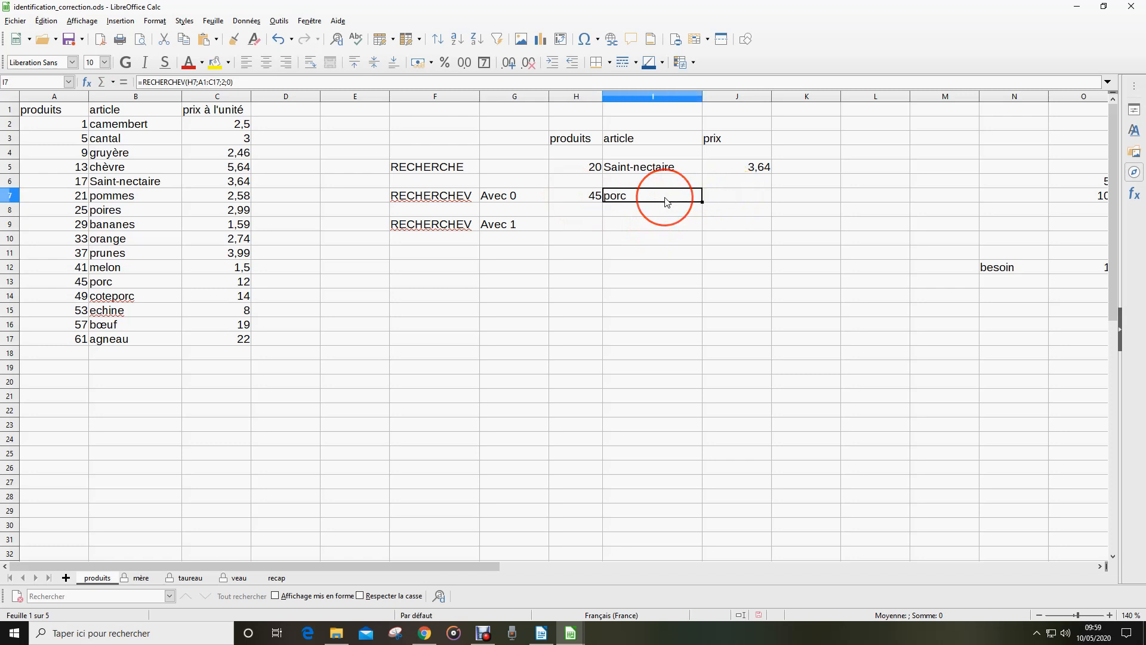
pyautogui.click(727, 201)
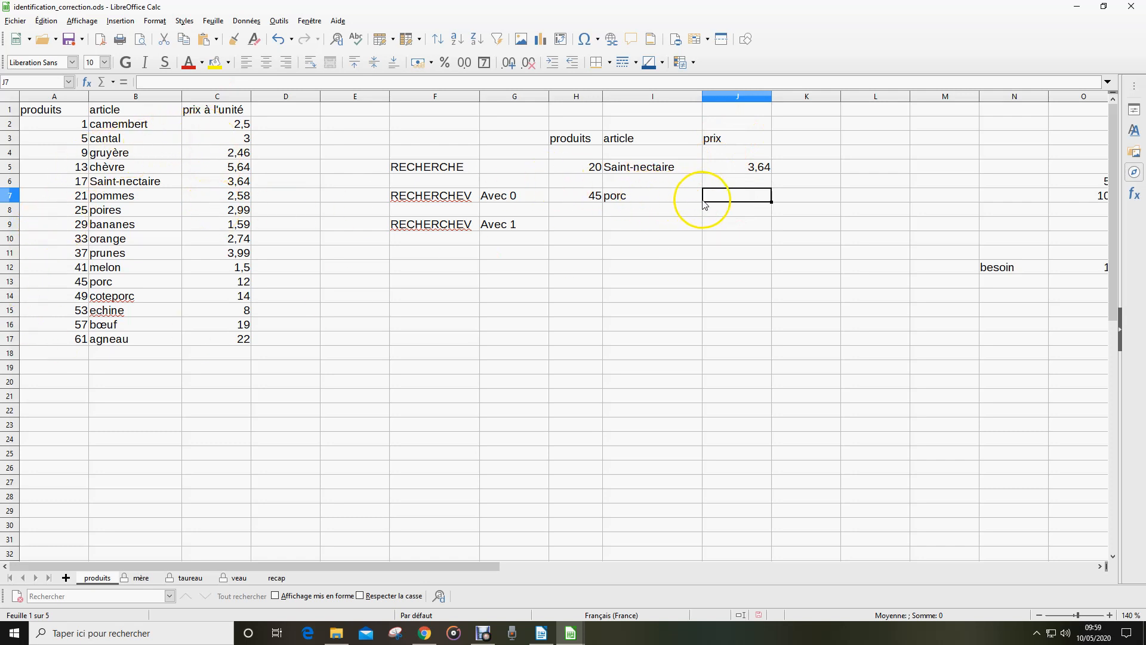
pyautogui.write('=re')
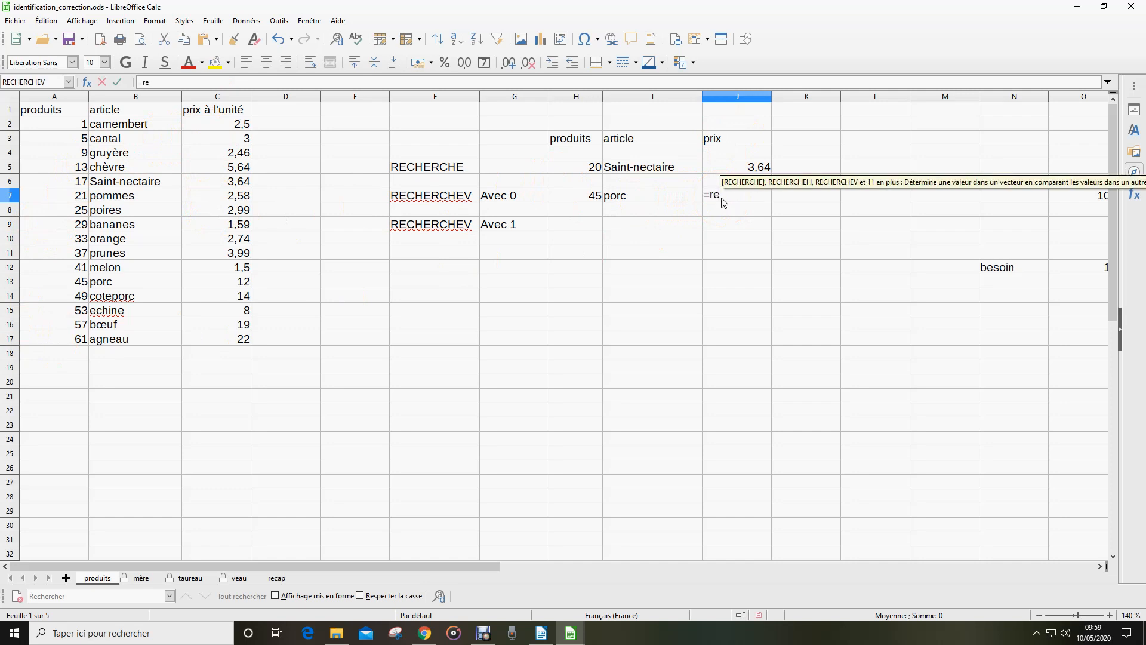
pyautogui.write('cherchev(')
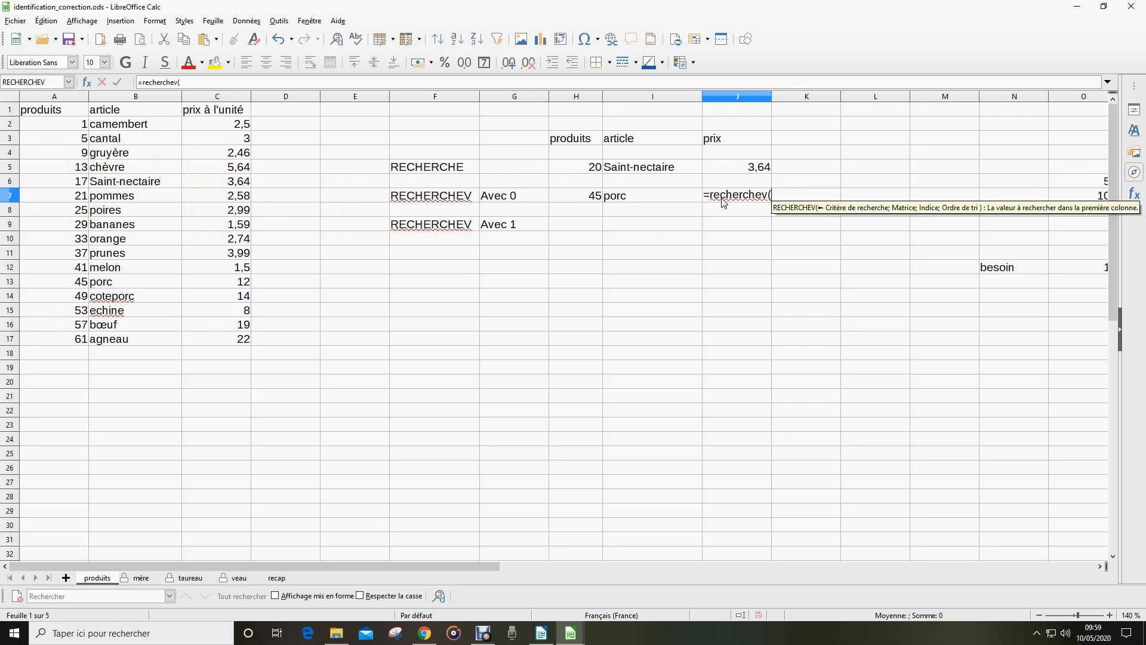
pyautogui.click(582, 201)
pyautogui.write(';')
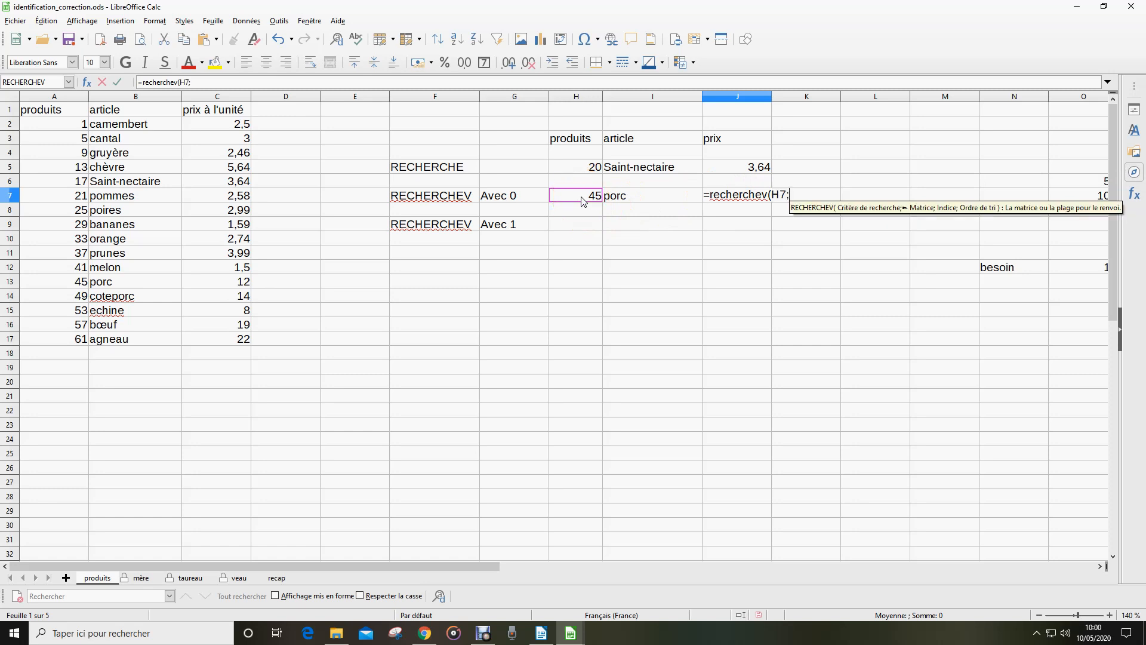
pyautogui.moveTo(66, 110); pyautogui.dragTo(230, 340)
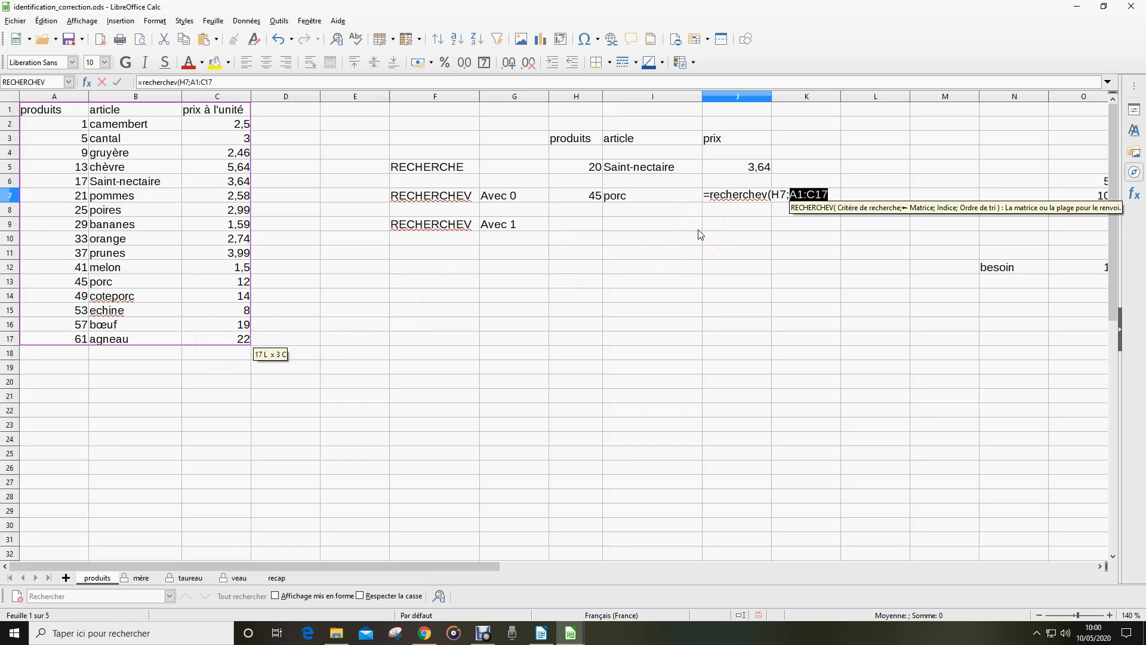
pyautogui.write(';')
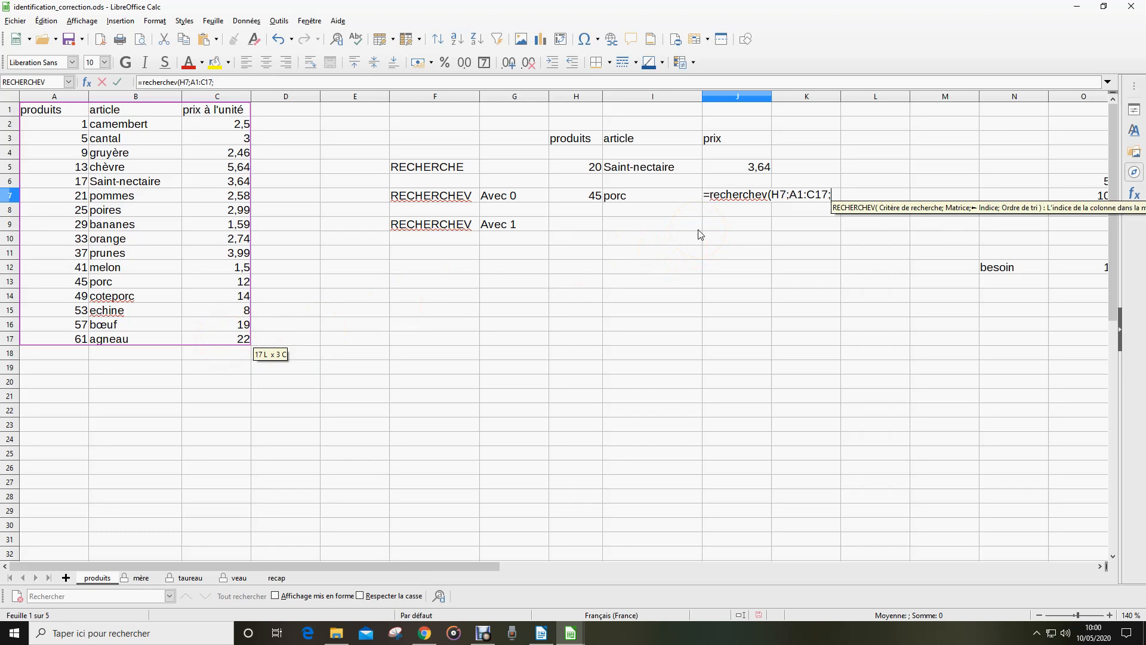
pyautogui.write('3;0')
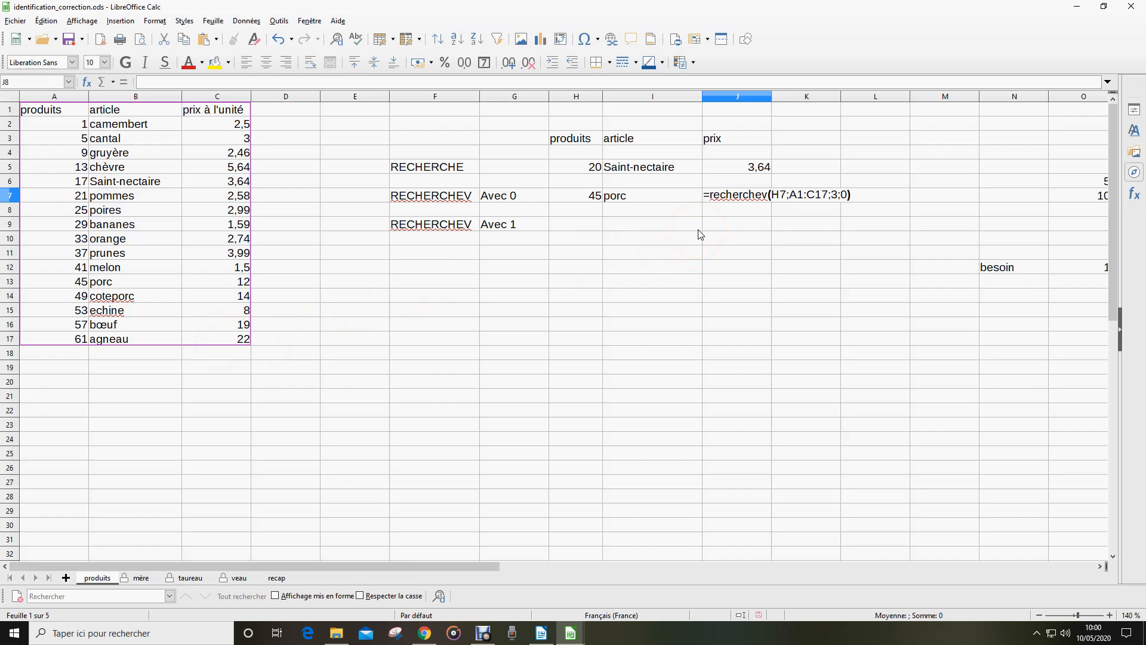
pyautogui.write(')')
pyautogui.press('Return')
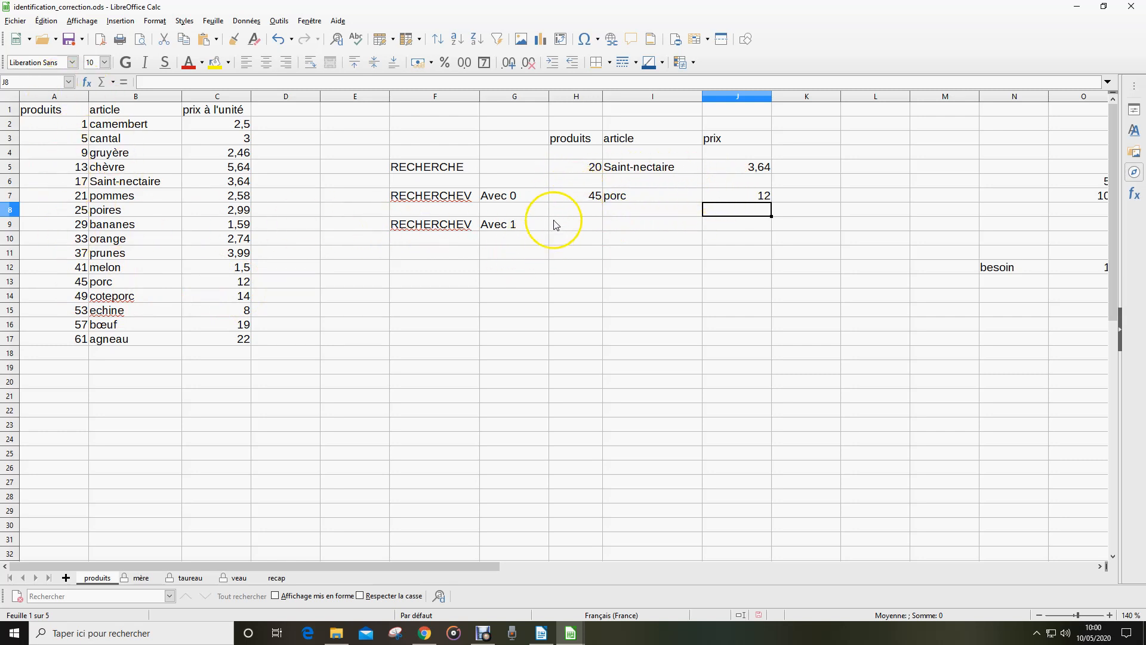
# Change the product number in H7 to 6 to test a number missing from the product table
pyautogui.click(578, 197)
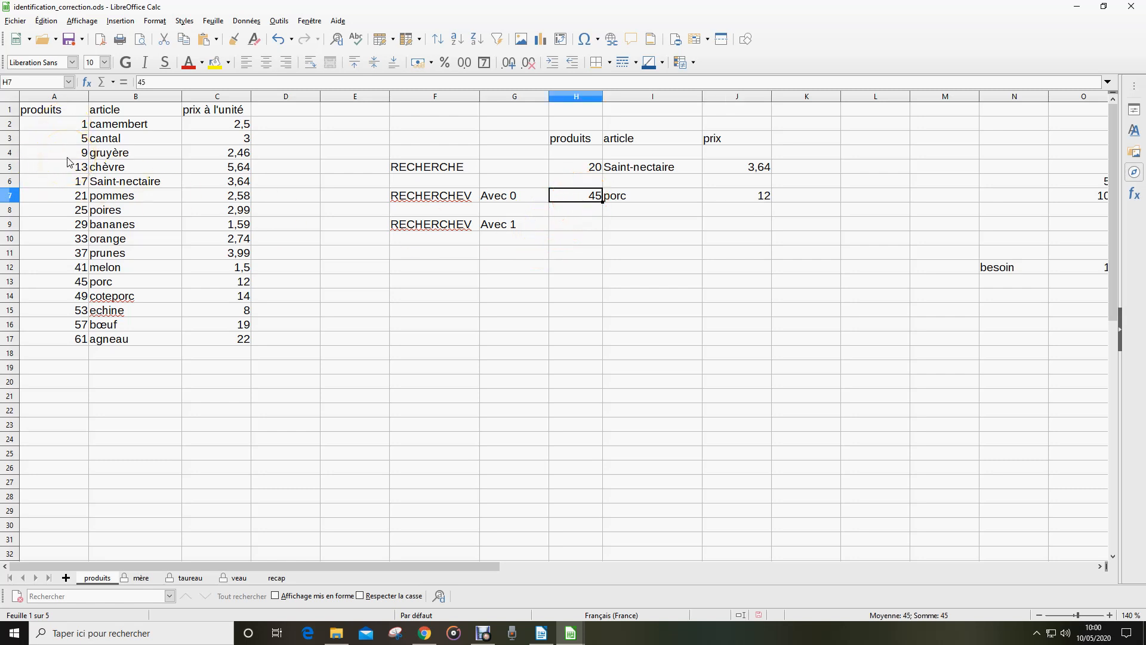
pyautogui.write('6')
pyautogui.press('Return')
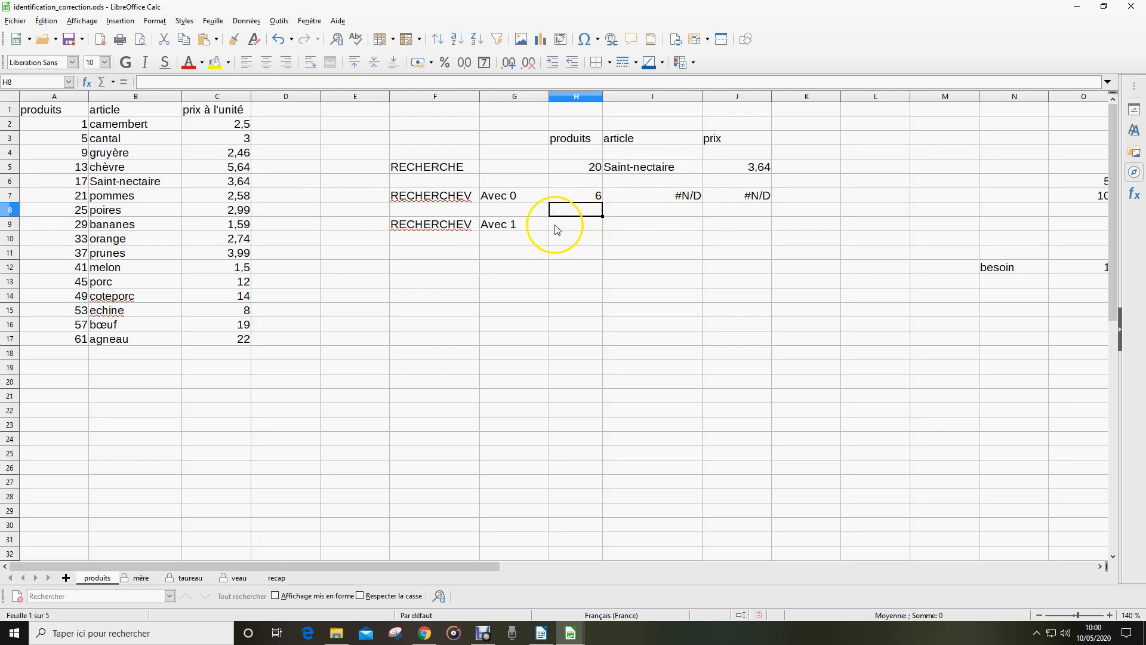
# Enter product number 17 in H9 for the RECHERCHEV "Avec 1" row
pyautogui.click(515, 226)
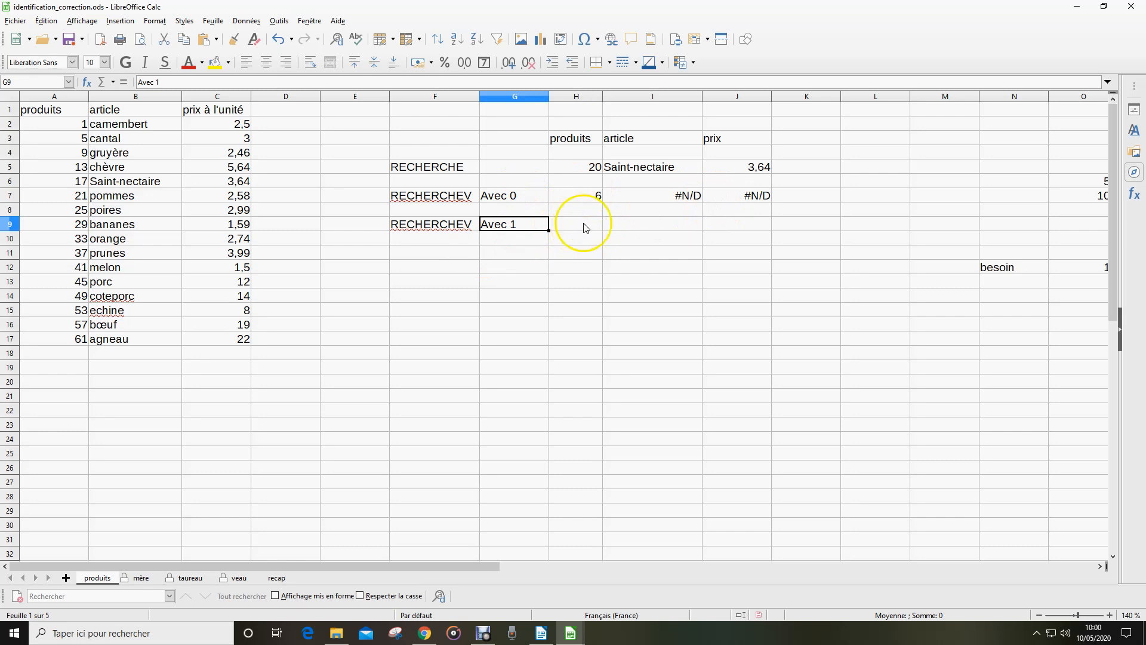
pyautogui.click(650, 196)
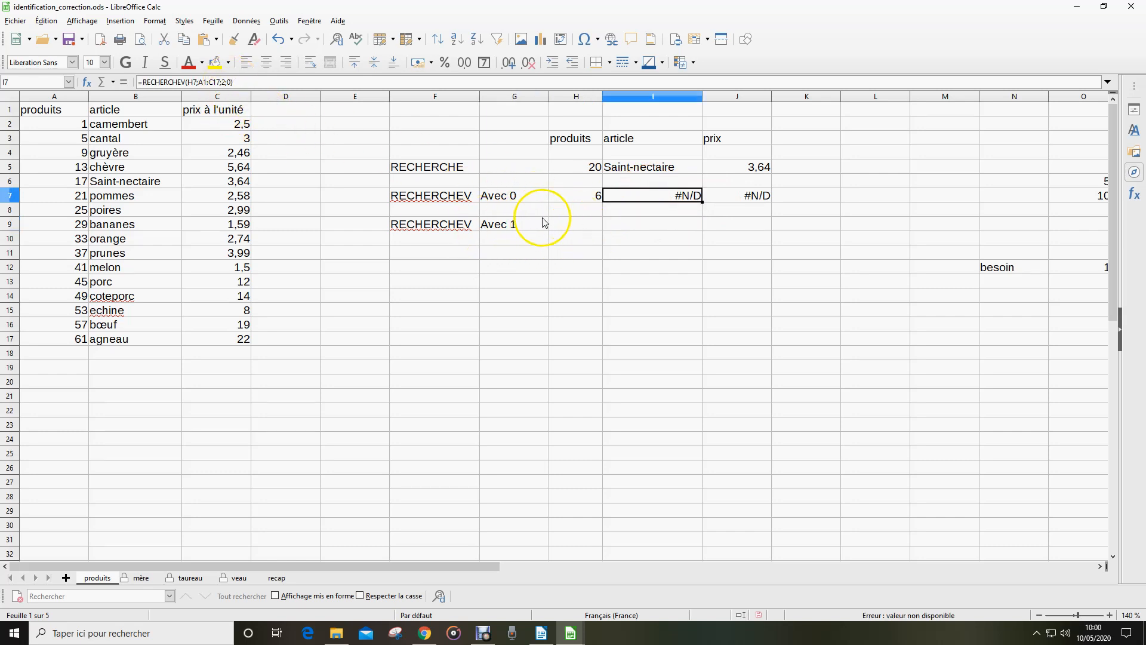
pyautogui.click(580, 228)
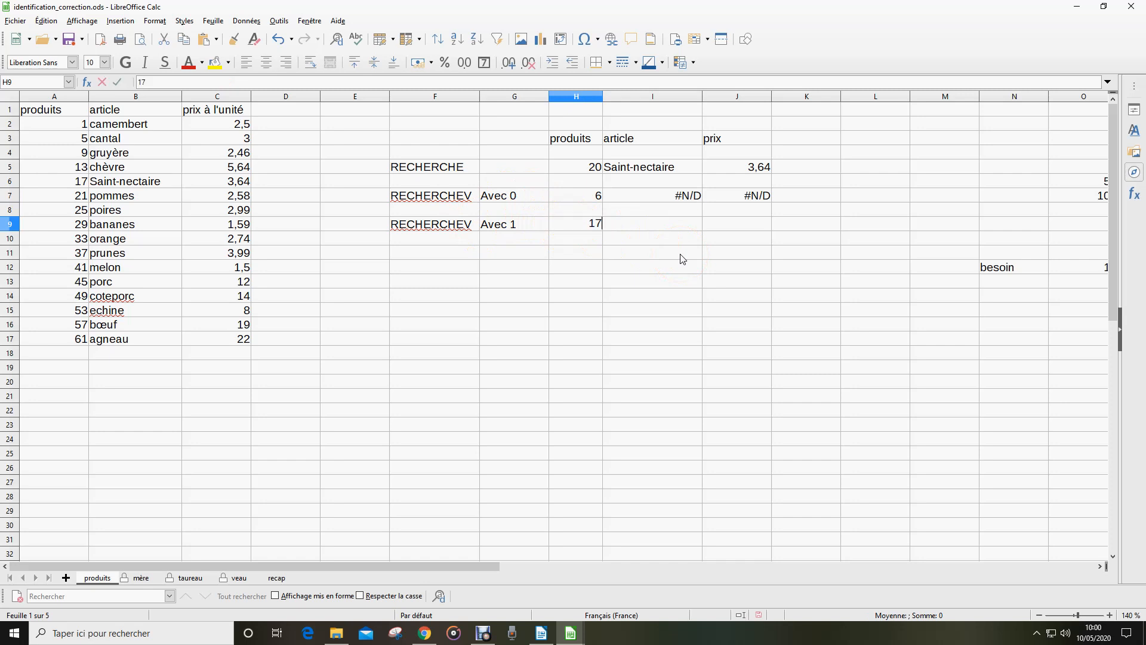
pyautogui.write('17')
pyautogui.press('Return')
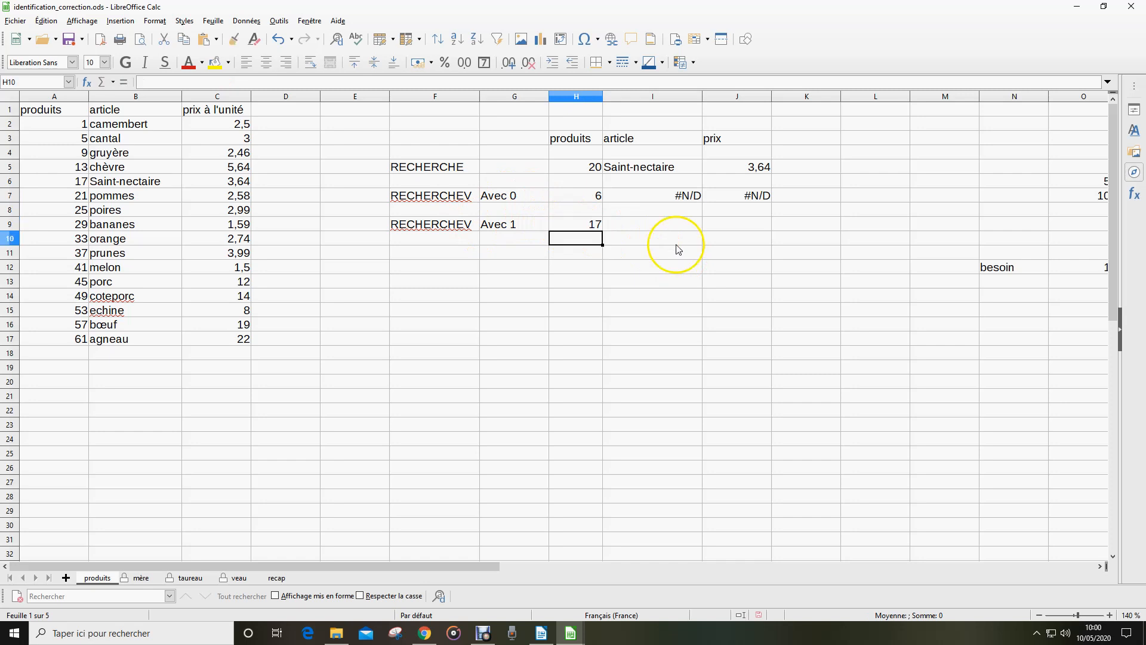
# Start a RECHERCHEV function in I9 with the function wizard, searching the function list for "recherche"
pyautogui.click(670, 228)
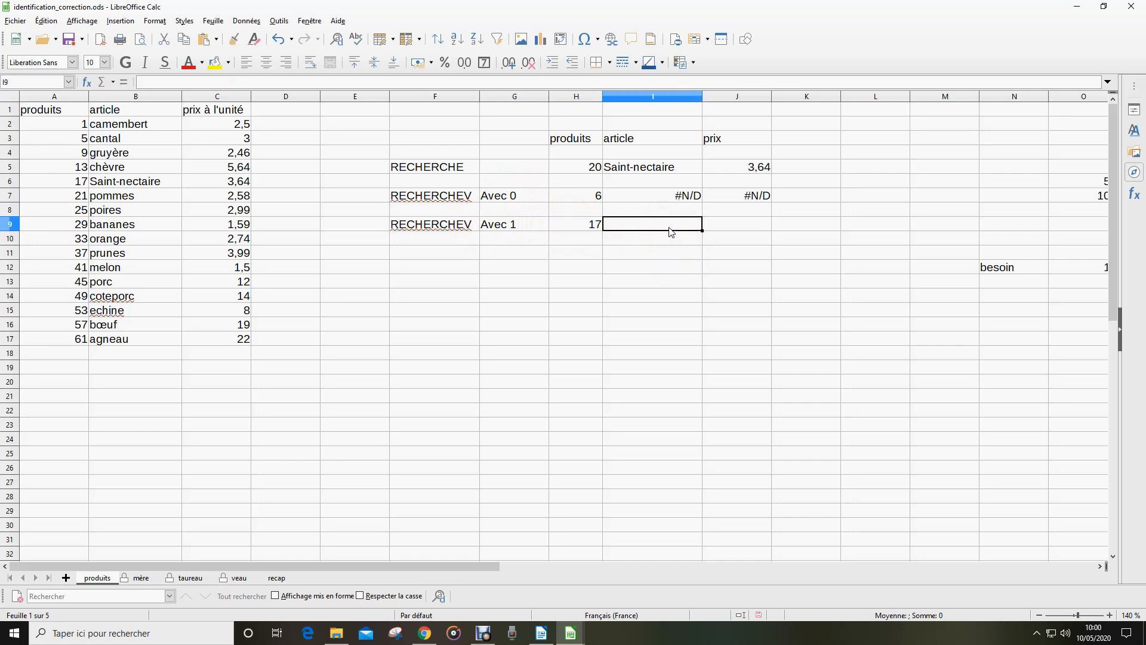
pyautogui.click(120, 21)
pyautogui.moveTo(155, 21)
pyautogui.click(310, 85)
pyautogui.click(88, 82)
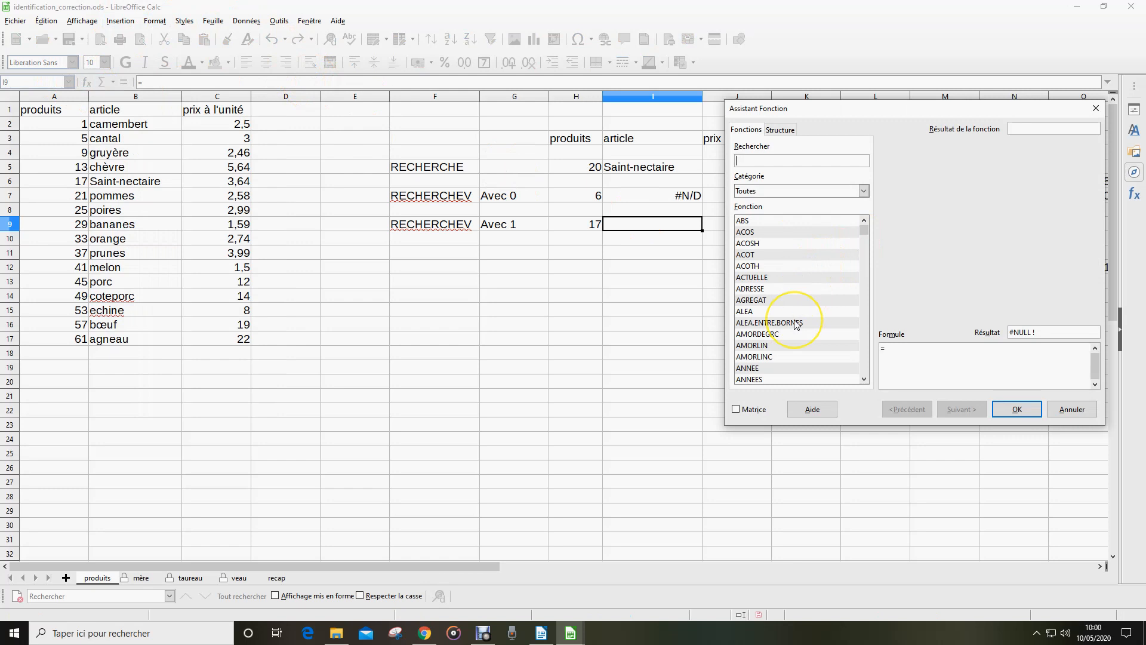
pyautogui.write('rec')
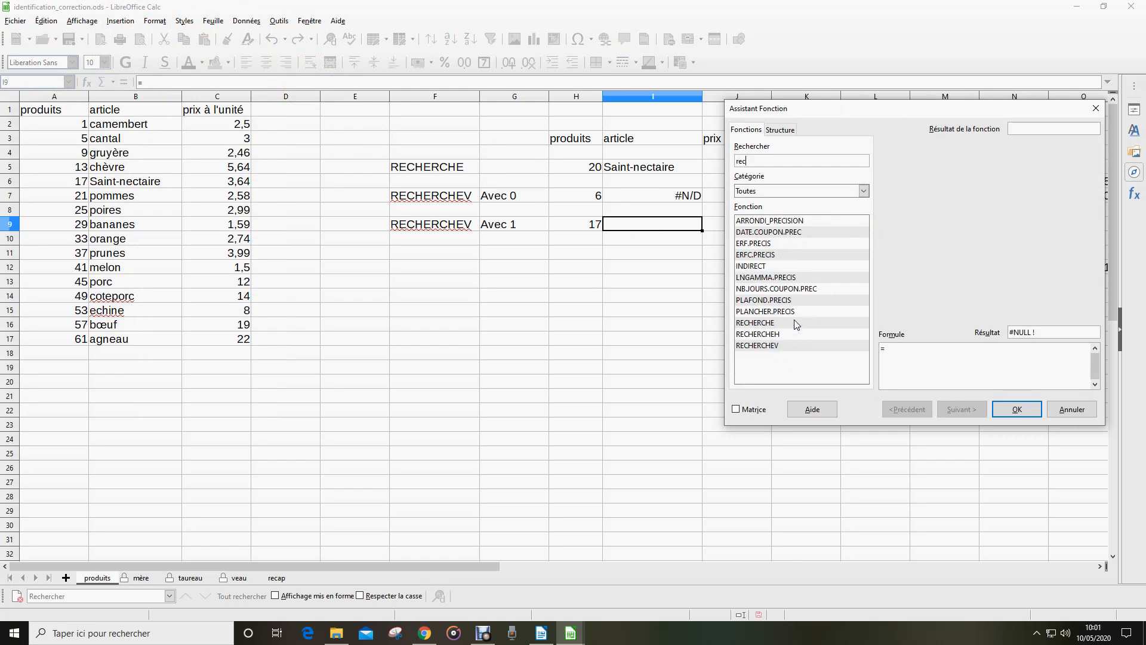
pyautogui.write('herche')
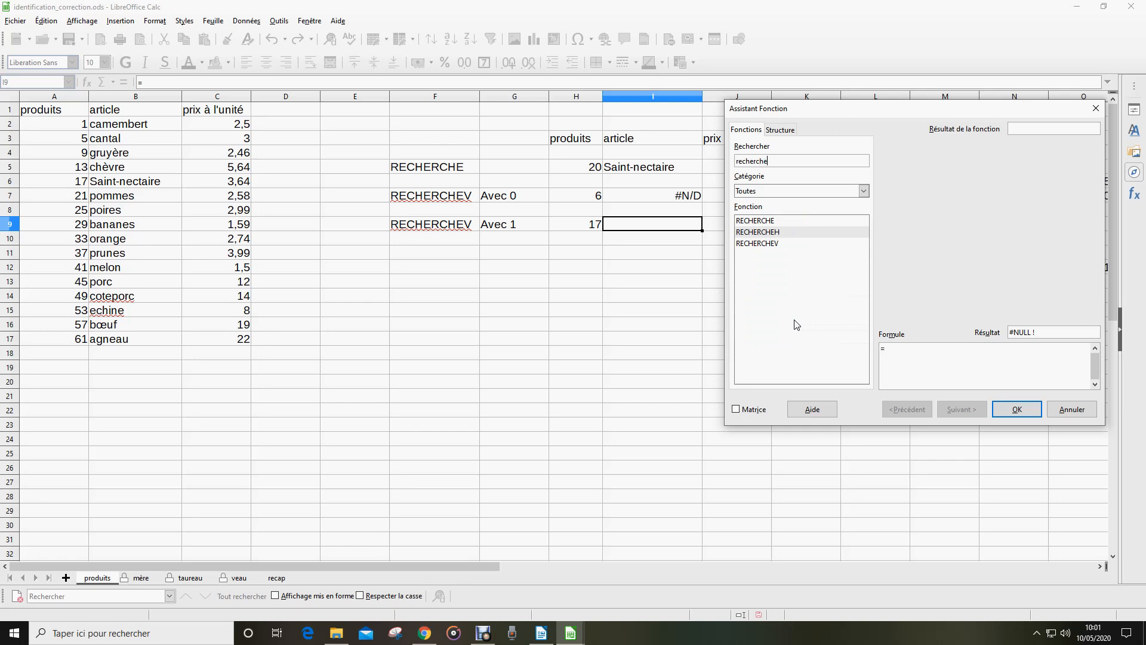
pyautogui.click(764, 243)
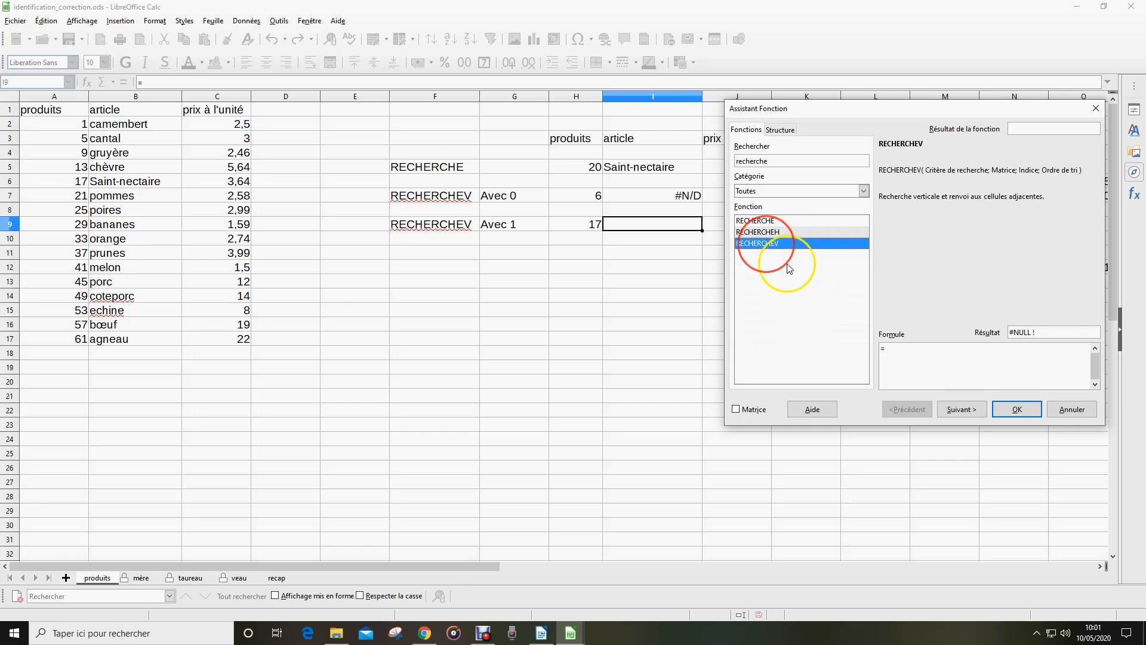
pyautogui.click(948, 409)
# Fill in the RECHERCHEV arguments with criterion H9, matrix A1:C17, index 2 and sort order 1, and insert the formula in I9
pyautogui.click(579, 224)
pyautogui.click(991, 236)
pyautogui.click(991, 256)
pyautogui.click(67, 114)
pyautogui.moveTo(68, 114); pyautogui.dragTo(242, 339)
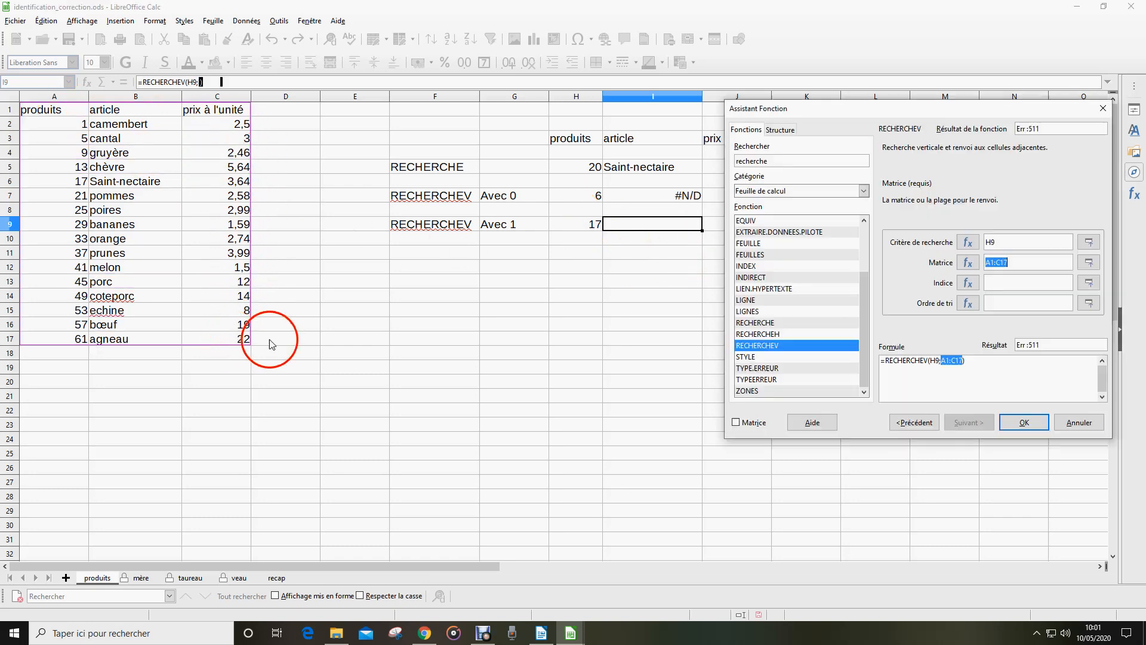
pyautogui.click(1000, 285)
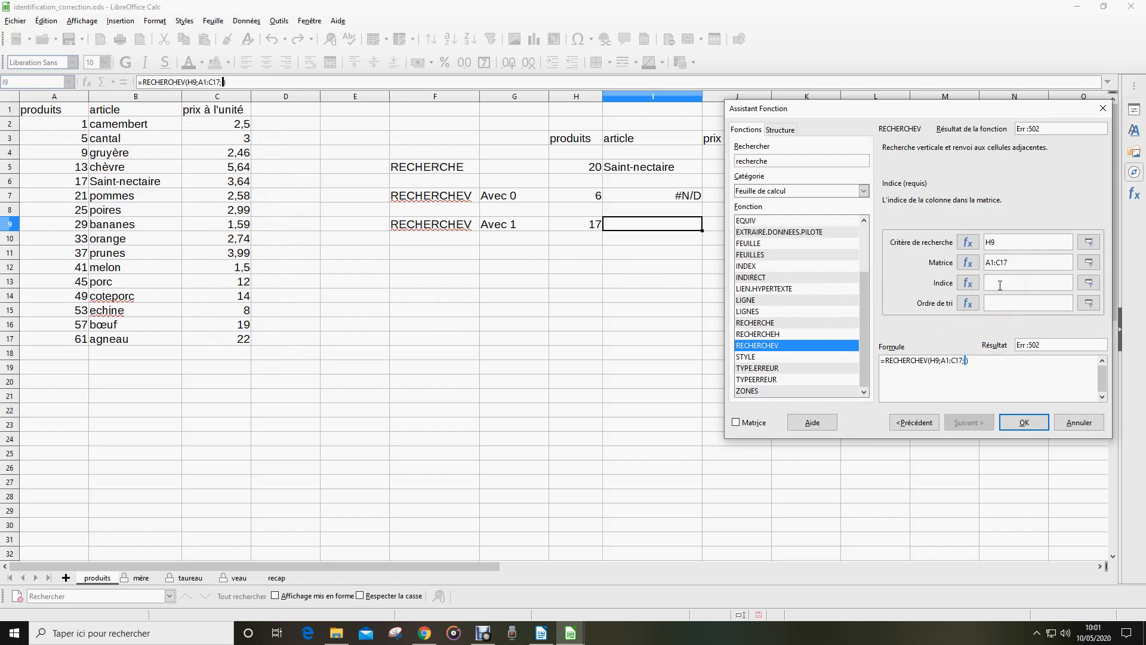
pyautogui.write('2')
pyautogui.click(1002, 300)
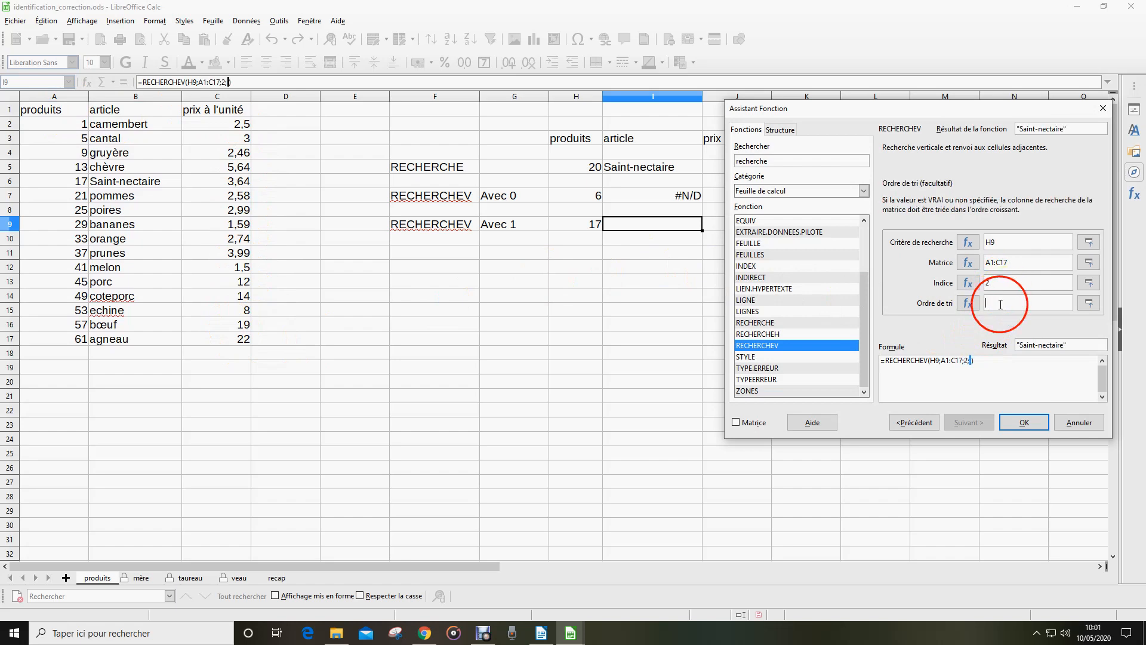
pyautogui.click(1023, 422)
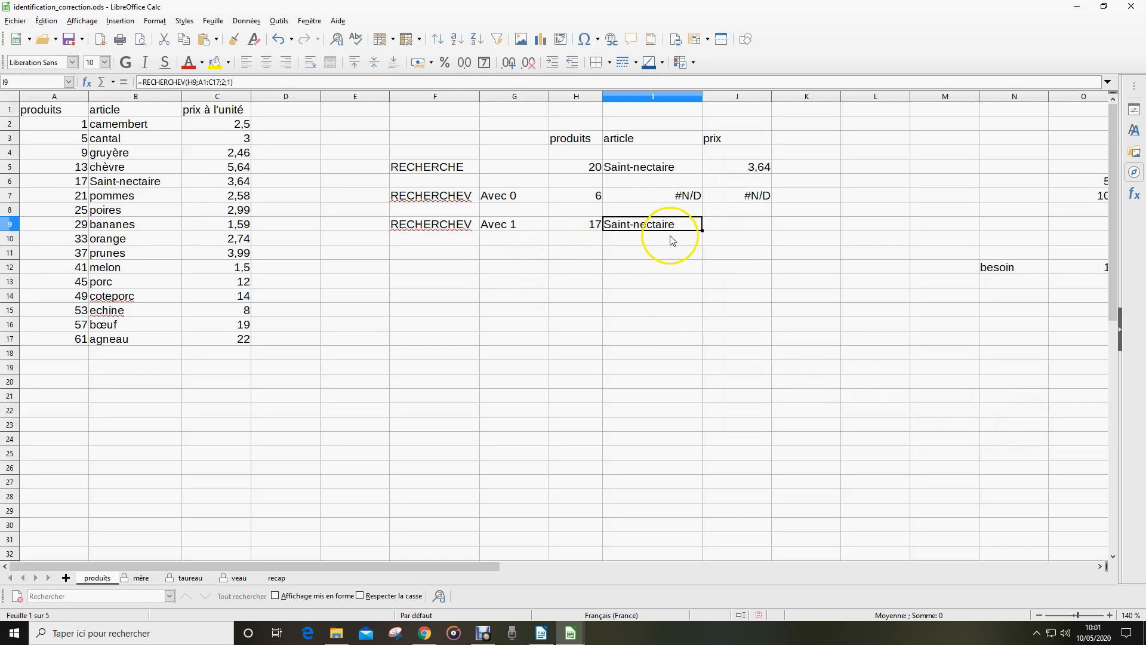
pyautogui.click(657, 251)
pyautogui.click(653, 225)
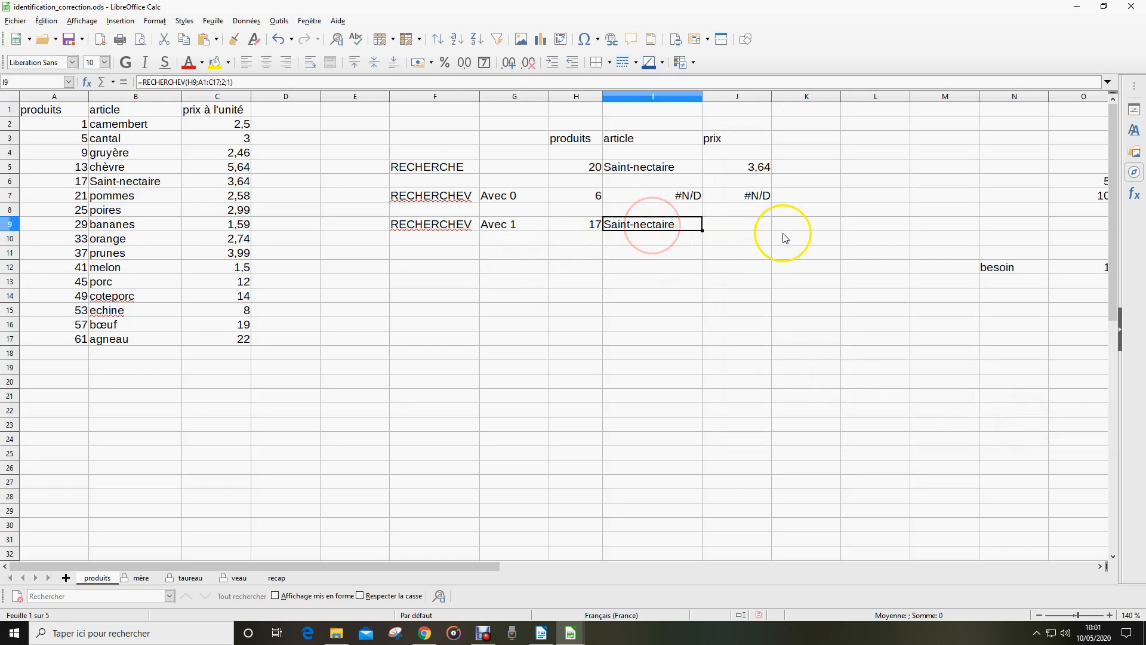
# Enter the price lookup formula =RECHERCHEV(H9;A1:C17;3;1) in J9 for the "Avec 1" row
pyautogui.click(739, 228)
pyautogui.write('=re')
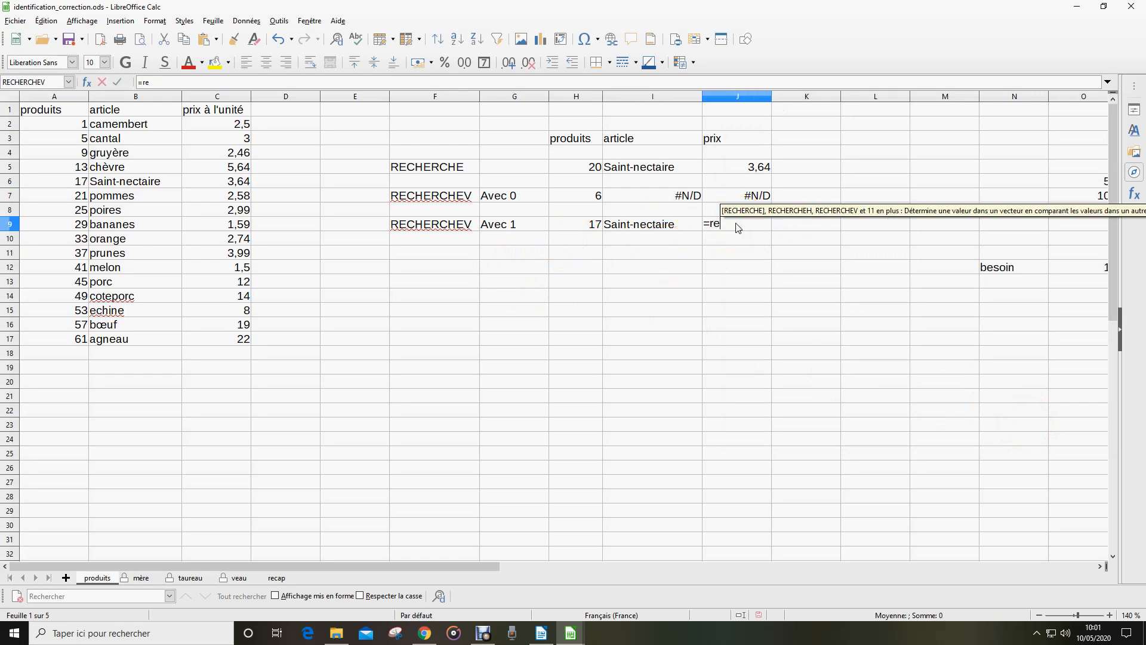
pyautogui.write('chev')
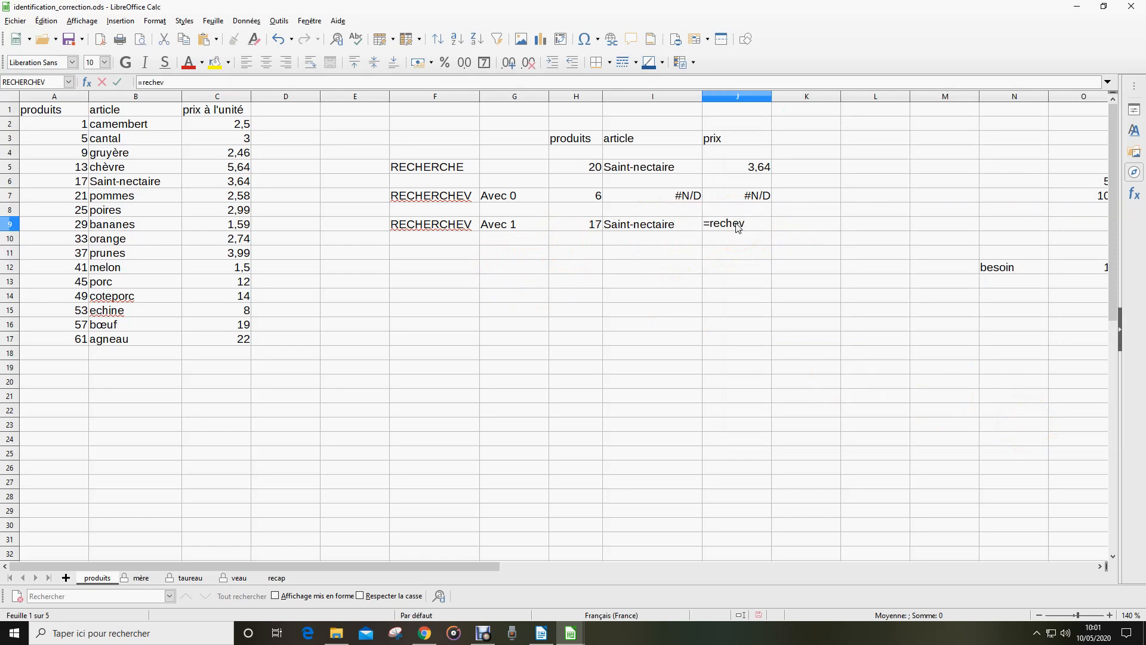
pyautogui.press('BackSpace')
pyautogui.write('rche')
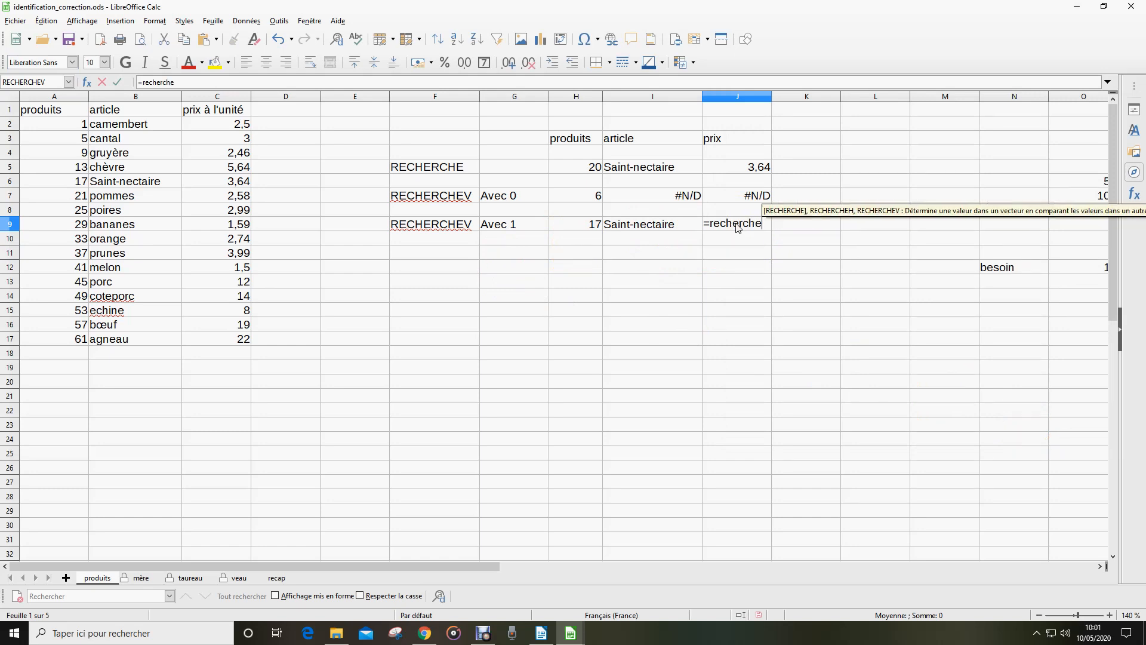
pyautogui.write('v(')
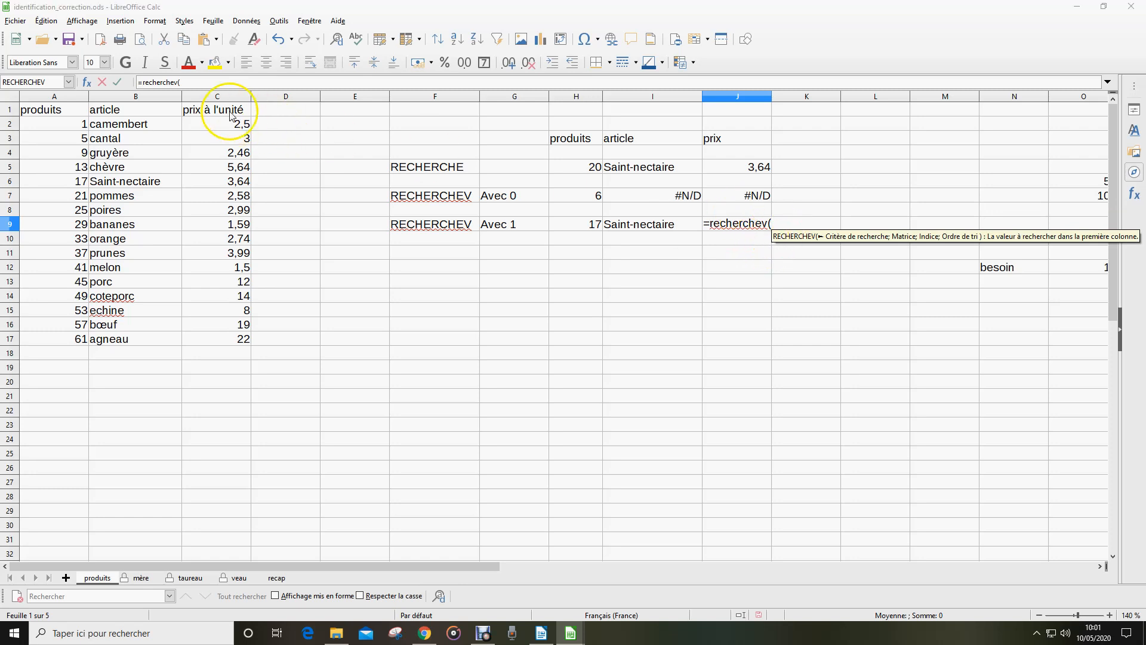
pyautogui.click(571, 226)
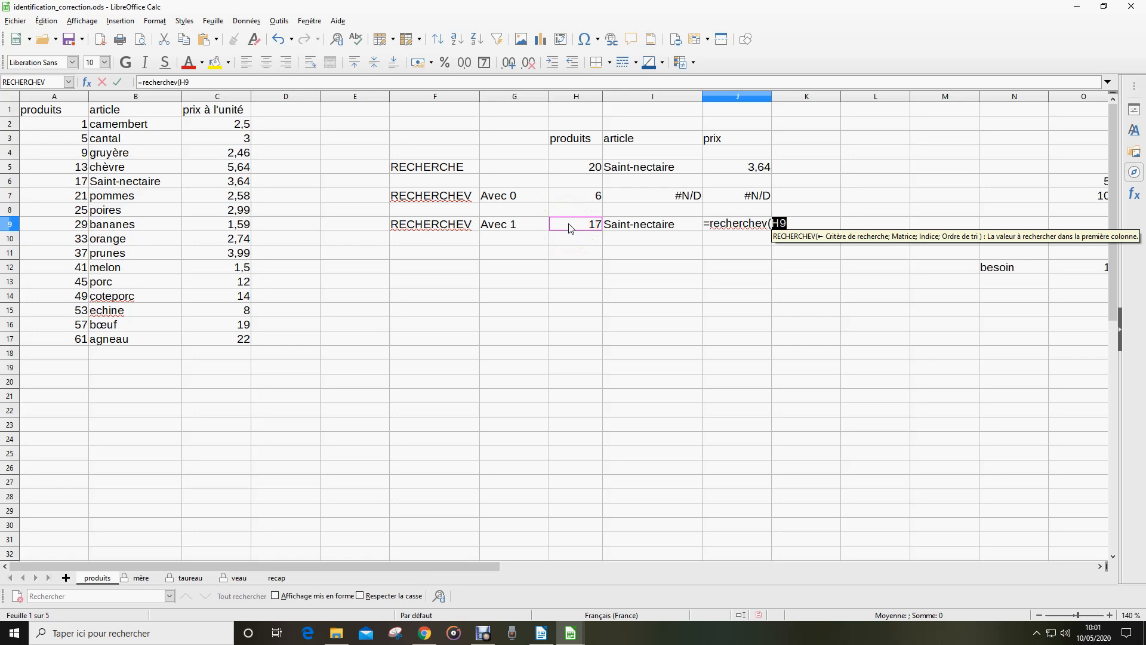
pyautogui.write(';')
pyautogui.moveTo(63, 112); pyautogui.dragTo(214, 340)
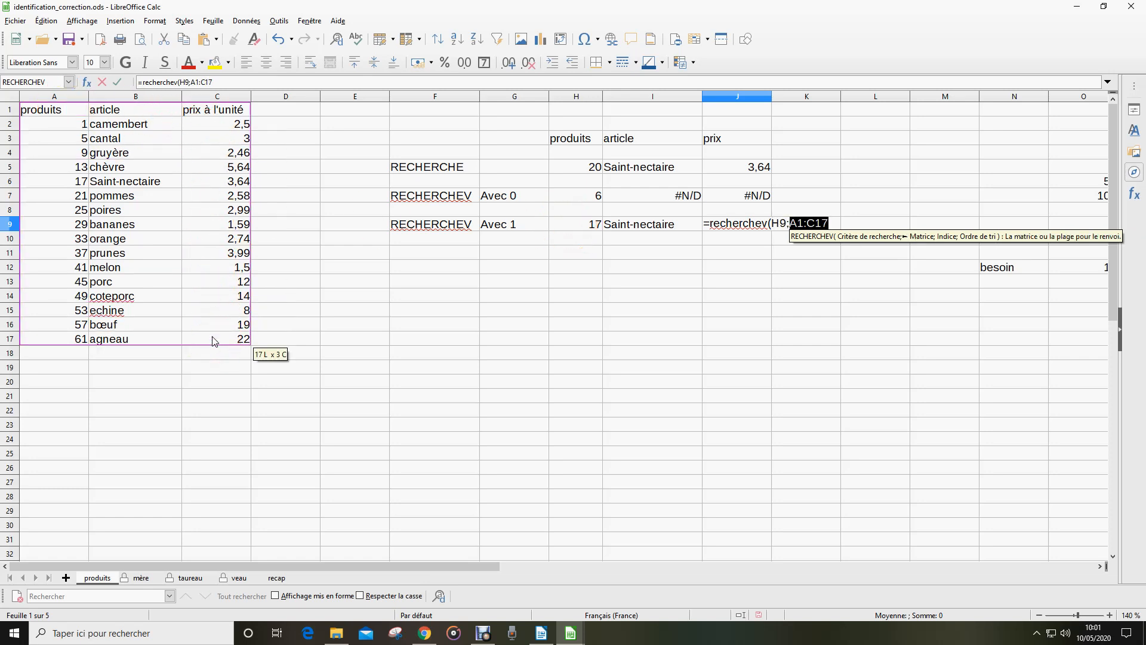
pyautogui.write(';3;')
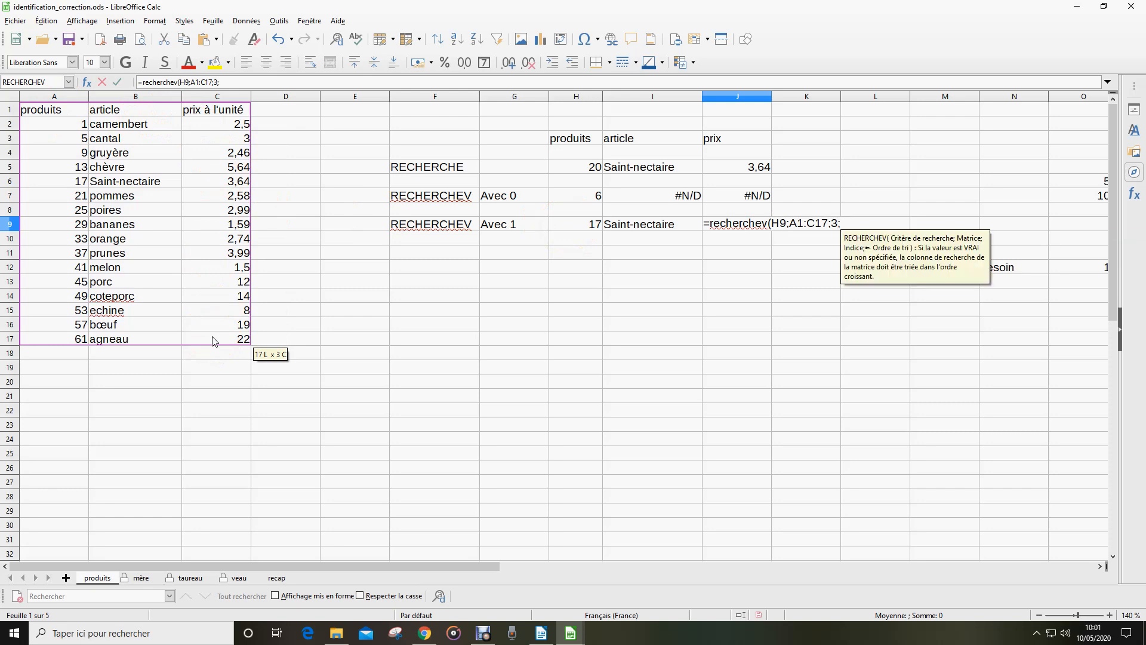
pyautogui.write('1')
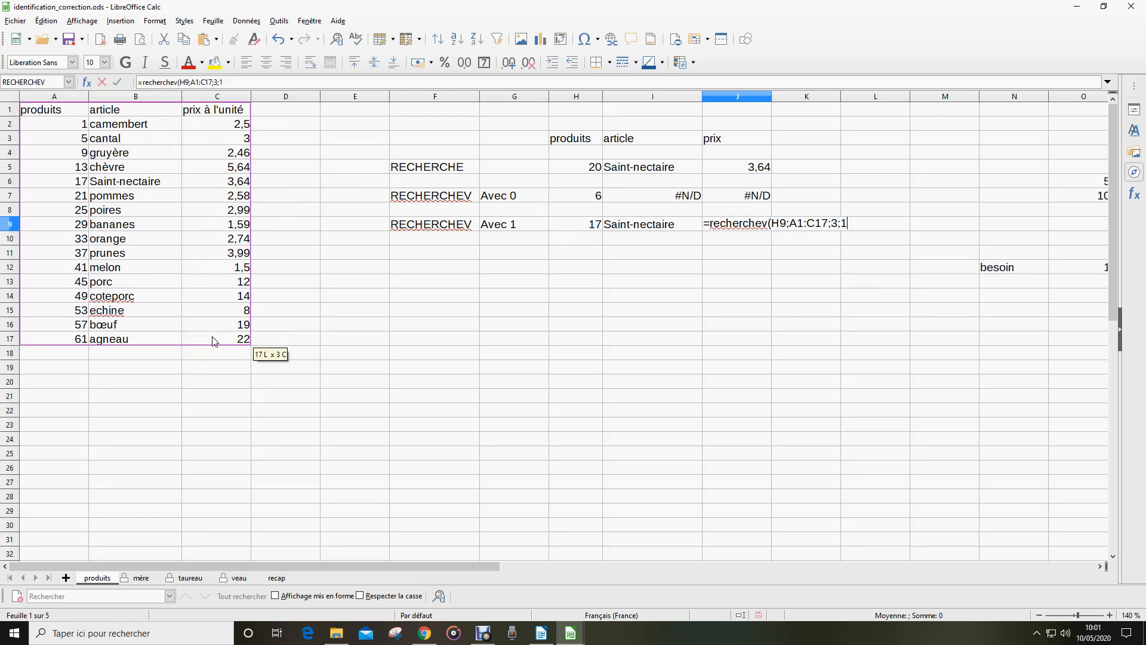
pyautogui.write(')')
pyautogui.press('Return')
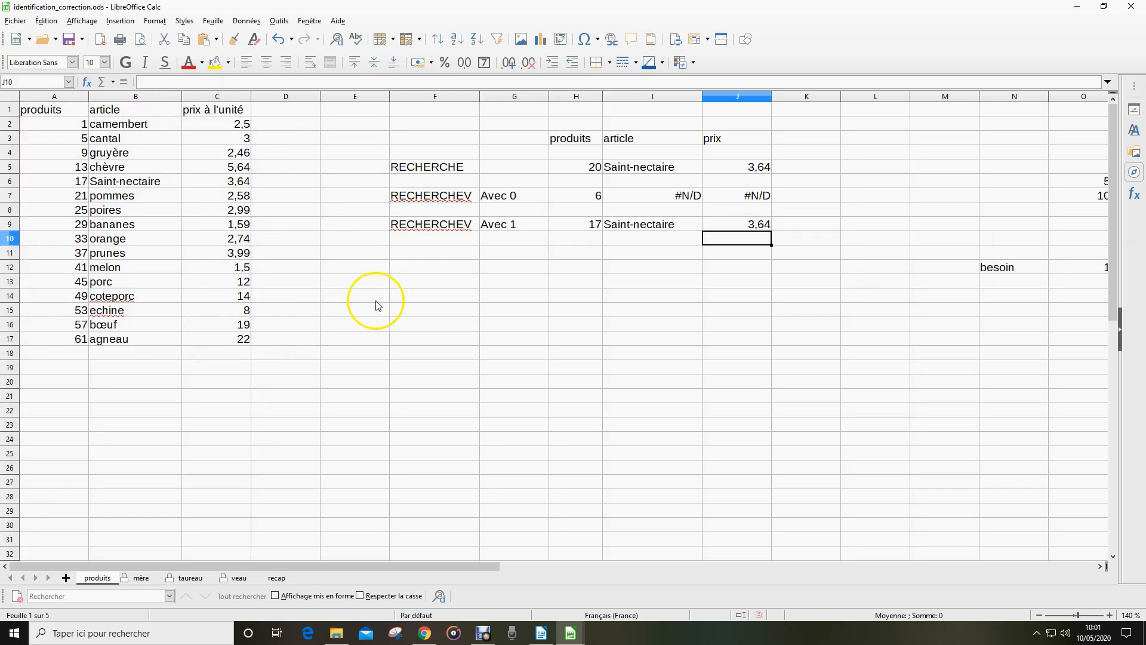
# Set the product number to 17 in H7 for the RECHERCHEV "Avec 0" row and in H5 for the RECHERCHE row
pyautogui.click(590, 198)
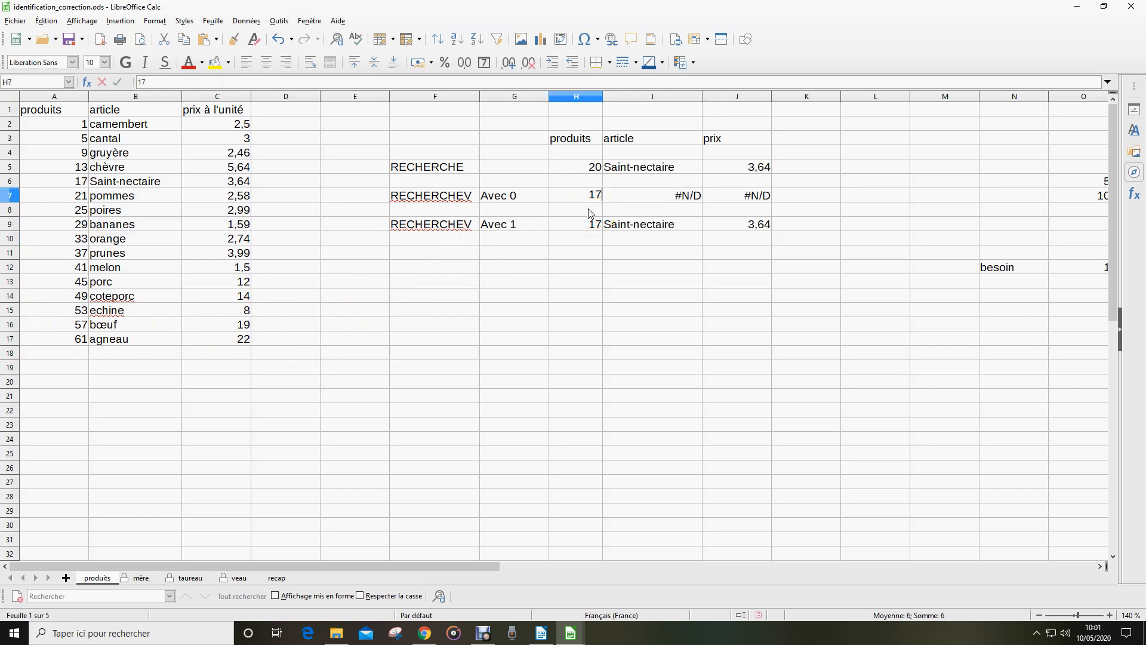
pyautogui.click(583, 169)
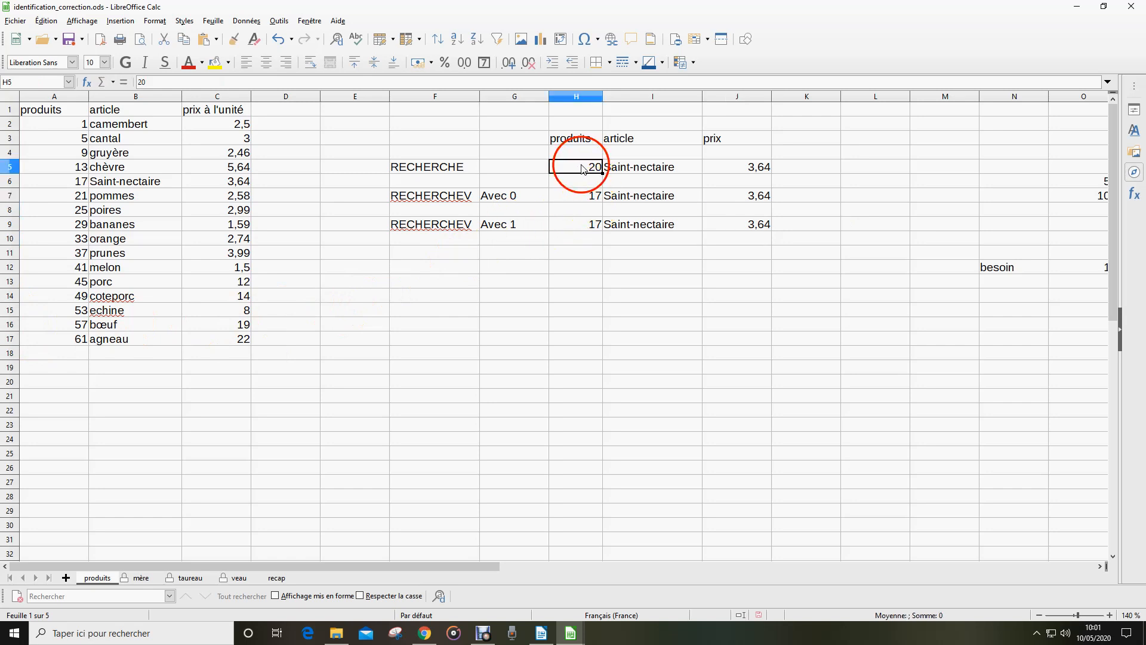
pyautogui.write('17')
pyautogui.press('Return')
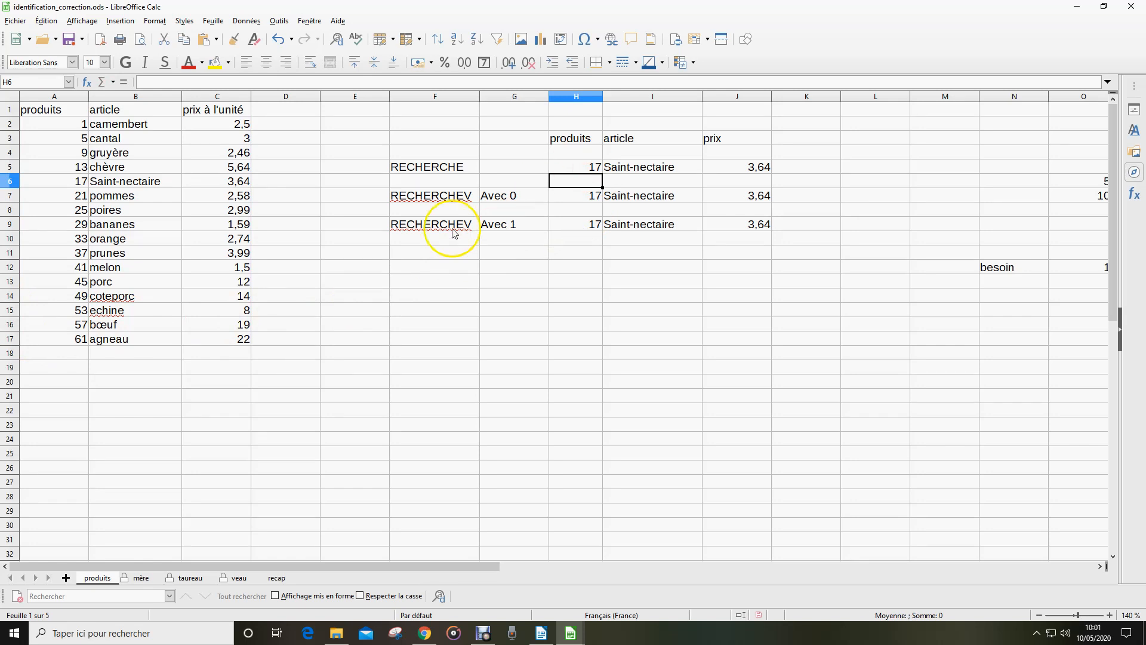
# Test all three lookup rows with product number 10, entering it in H9, H5 and H7
pyautogui.click(580, 226)
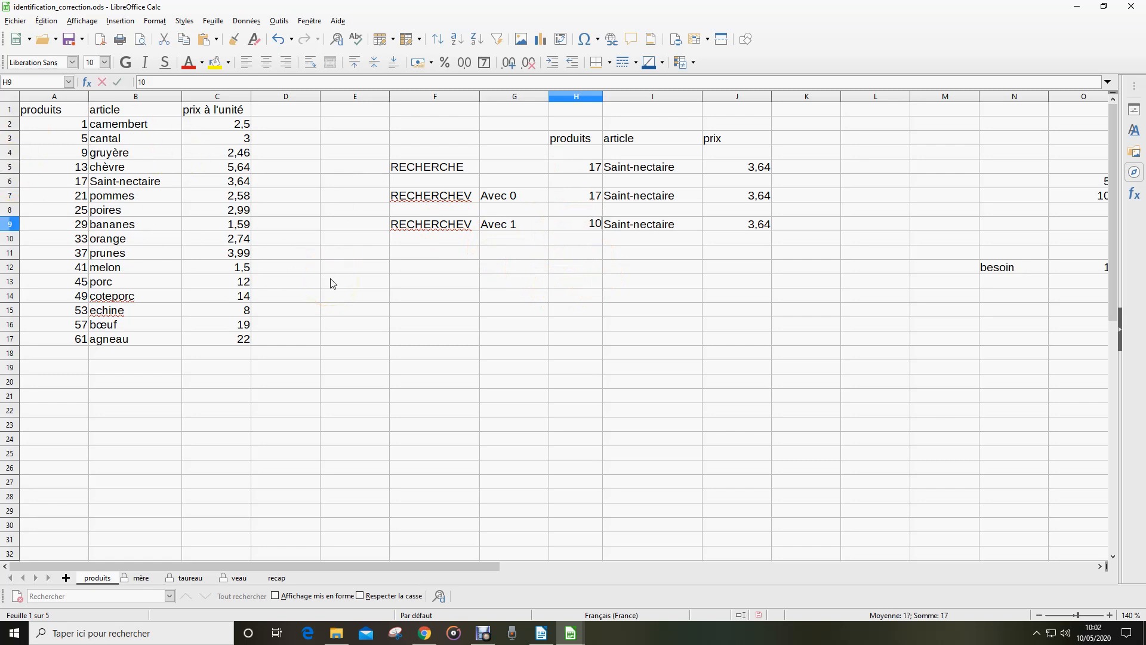
pyautogui.press('Return')
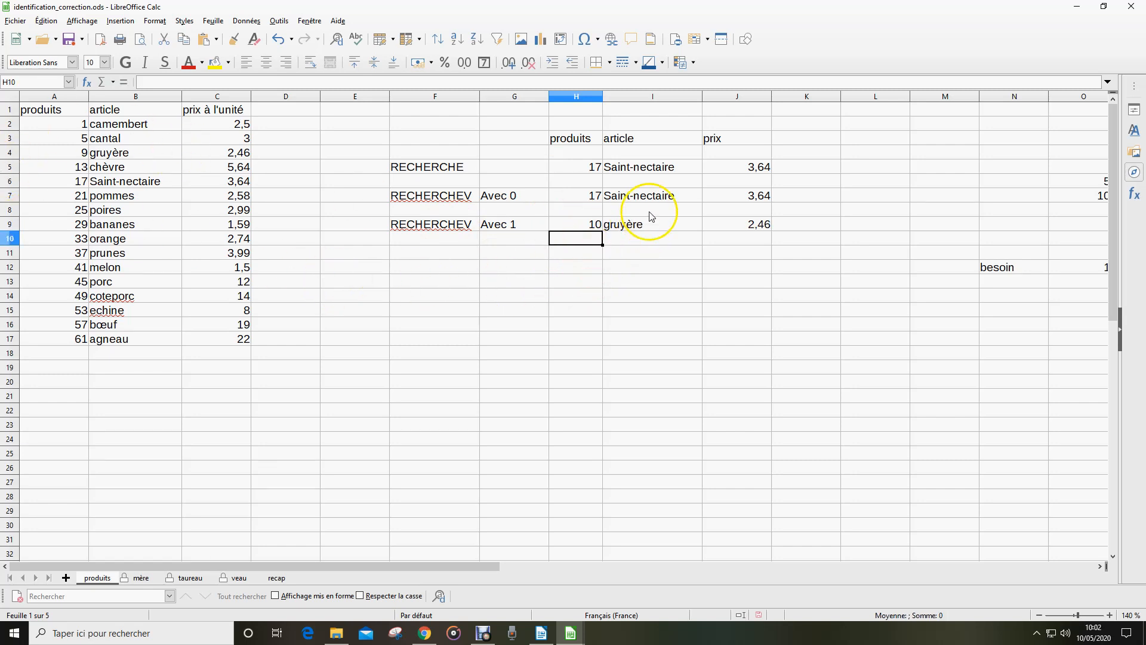
pyautogui.click(588, 172)
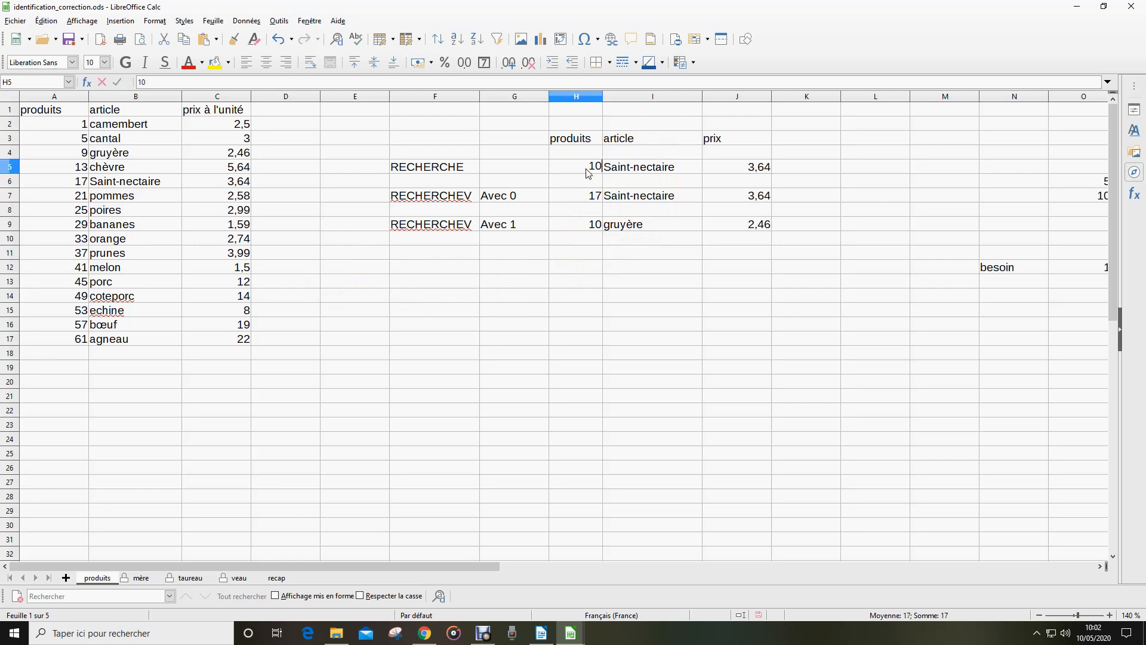
pyautogui.press('Return')
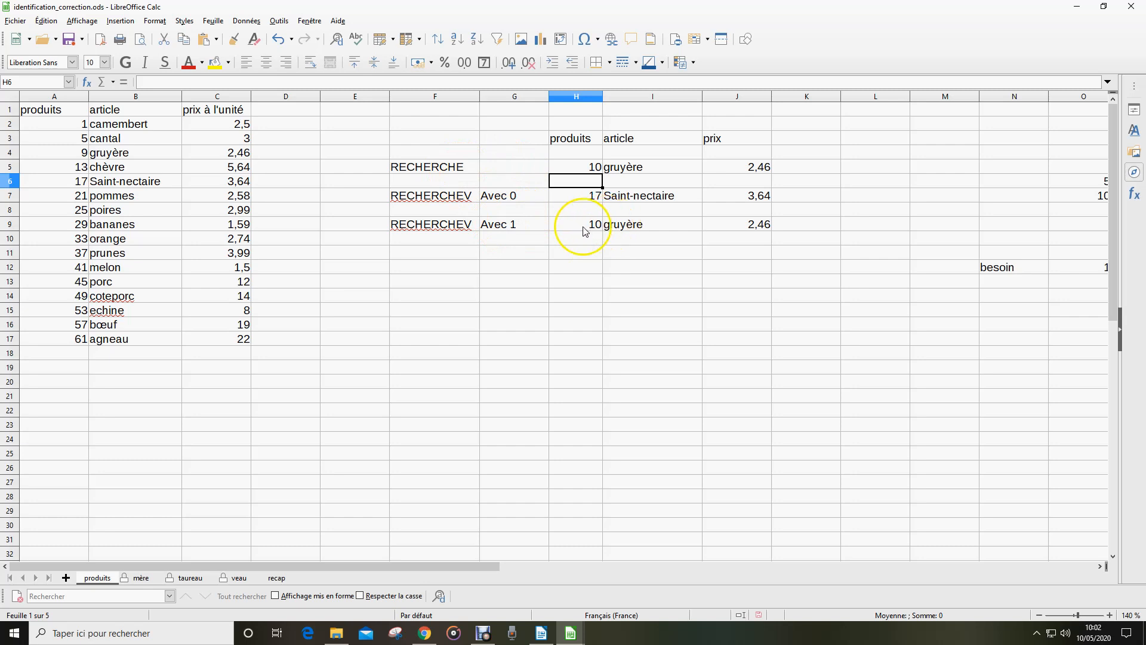
pyautogui.click(587, 200)
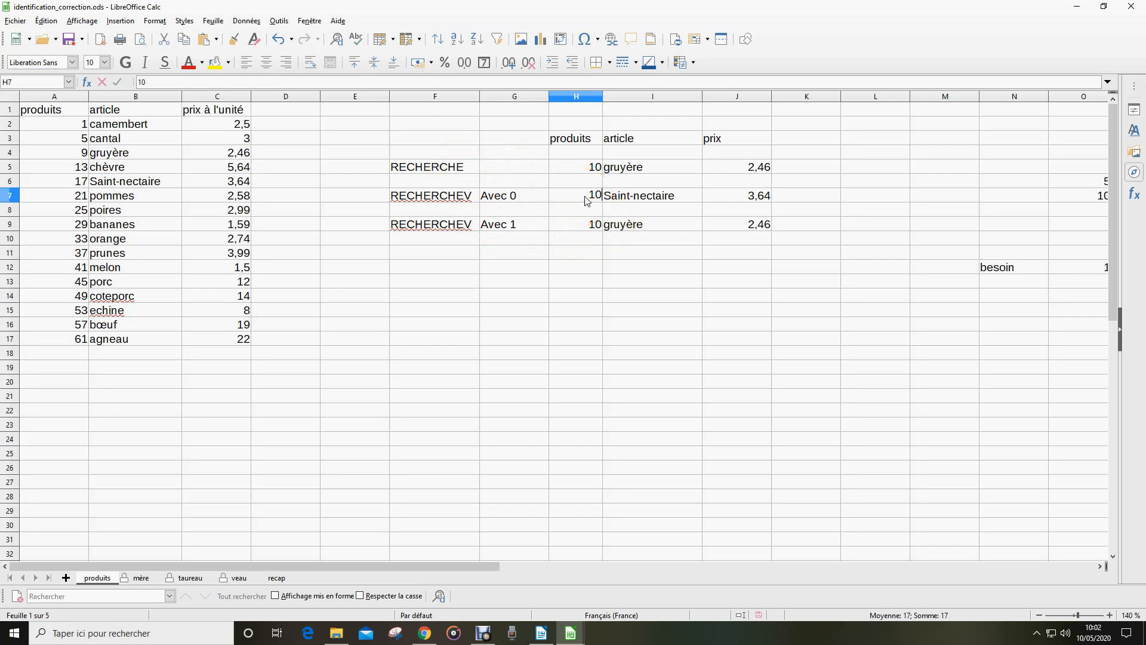
pyautogui.press('Return')
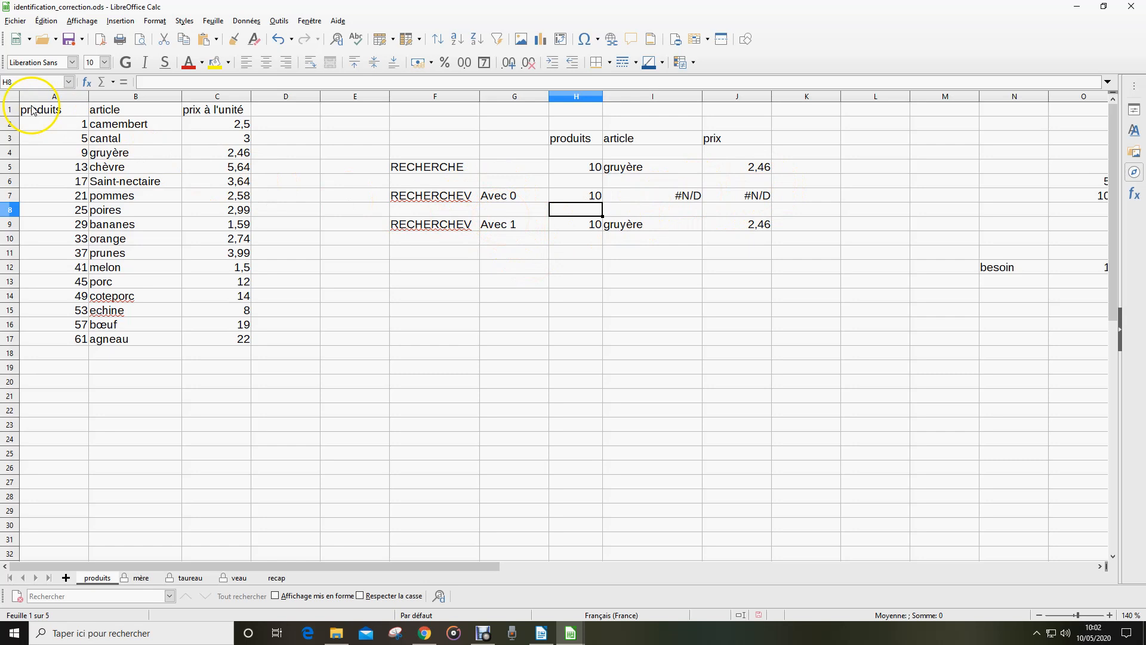
# Sort the product table A1:C17 by "prix à l'unité" in ascending order
pyautogui.moveTo(37, 109); pyautogui.dragTo(232, 338)
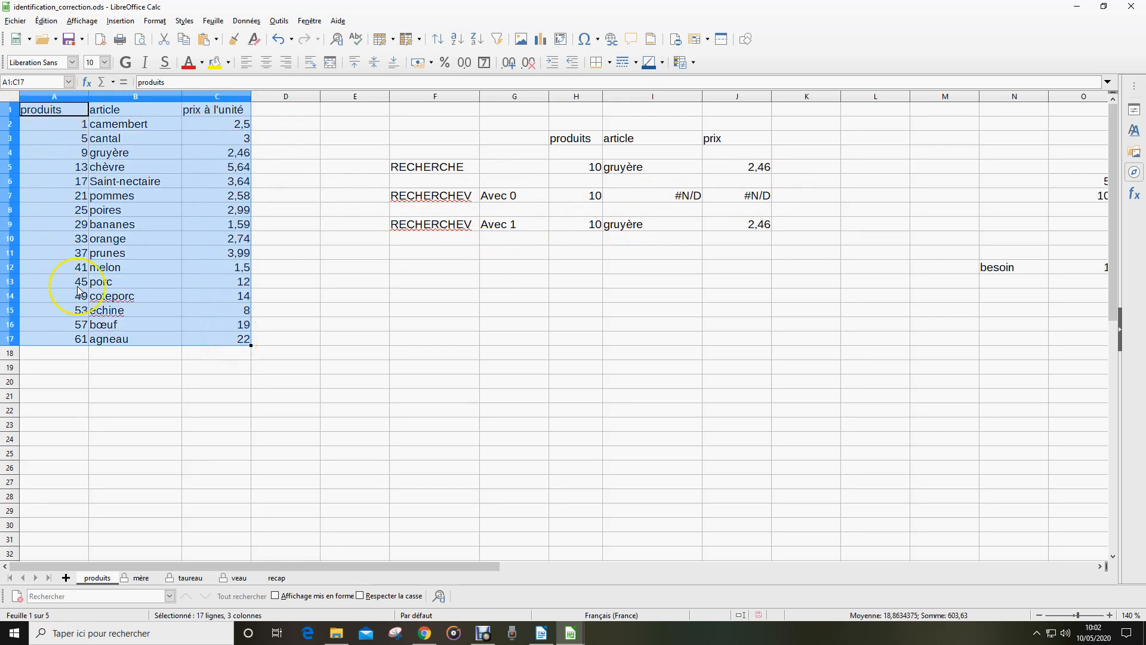
pyautogui.click(246, 21)
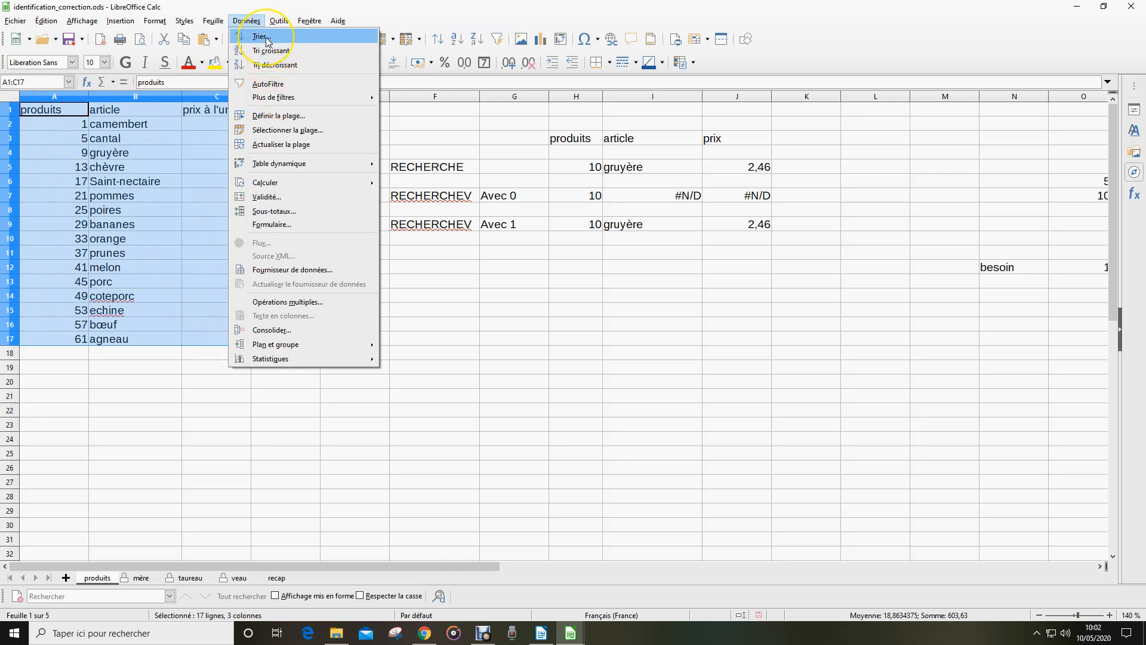
pyautogui.click(262, 37)
pyautogui.click(721, 225)
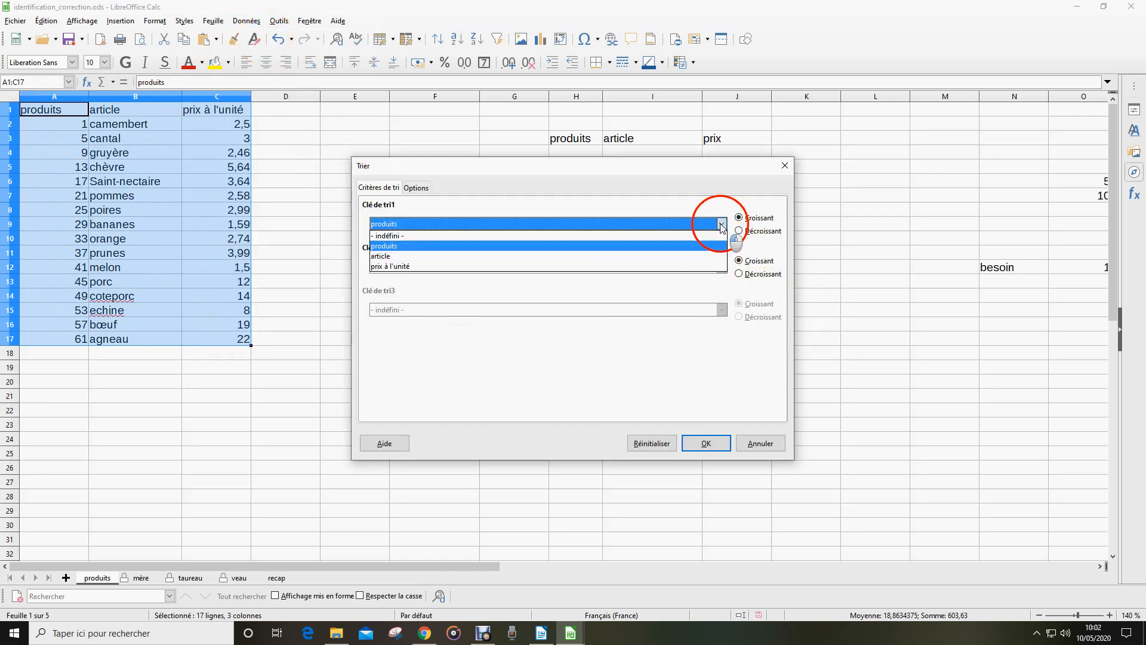
pyautogui.click(409, 266)
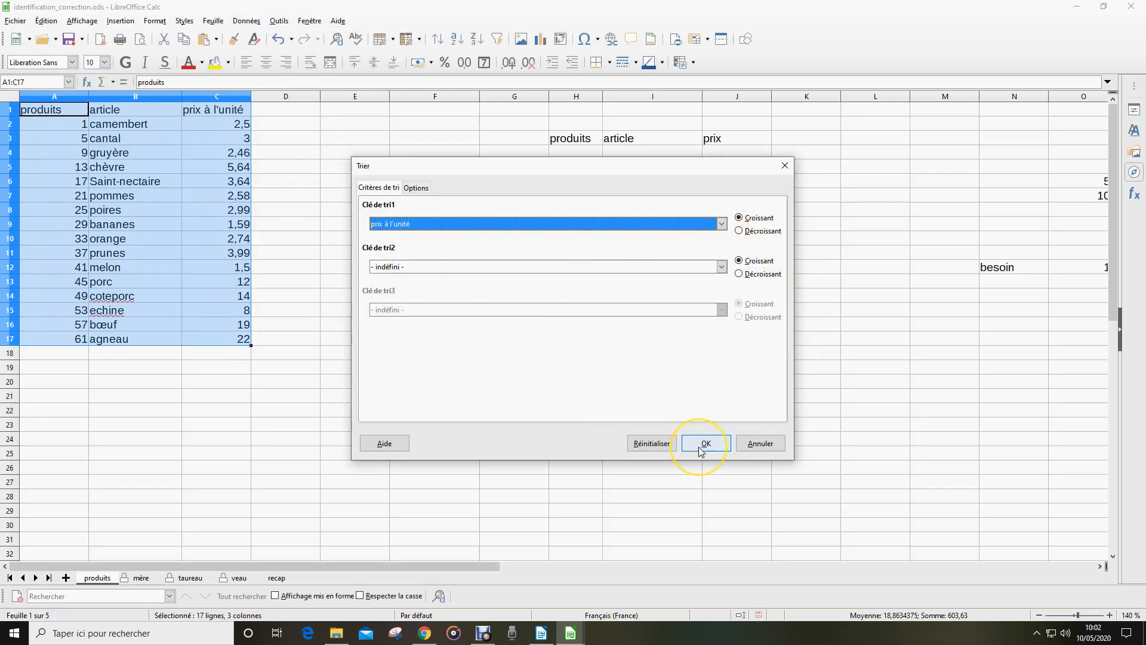
pyautogui.click(701, 447)
pyautogui.click(440, 351)
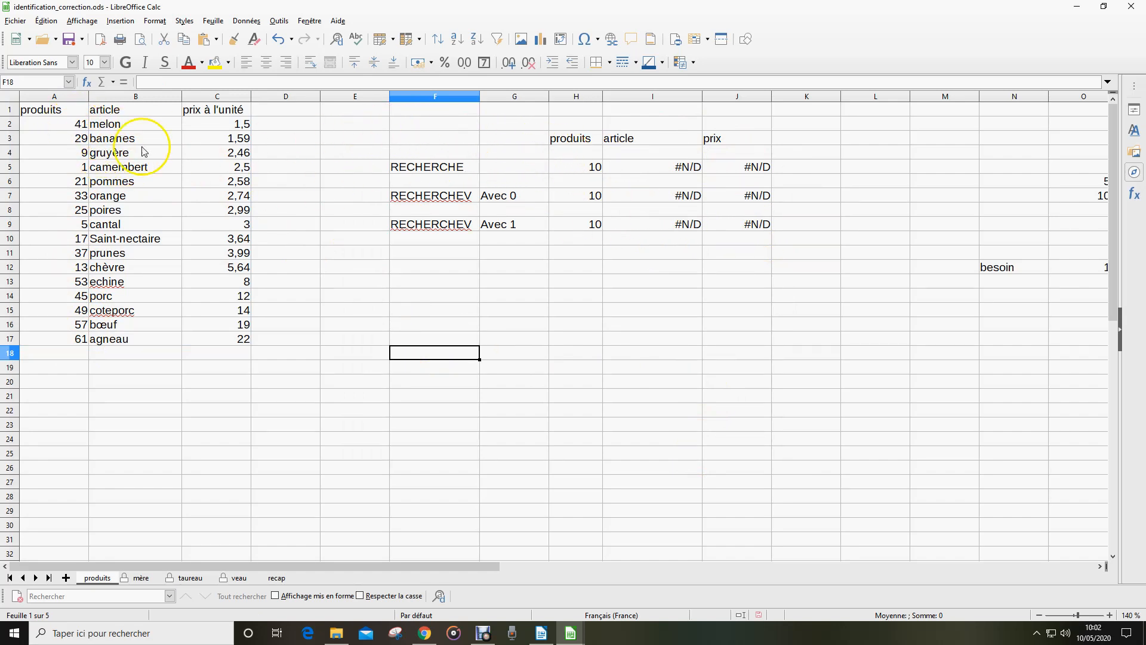
# Test the RECHERCHE row on the price-sorted table by entering product numbers 41 and 29 in turn in H5
pyautogui.click(579, 173)
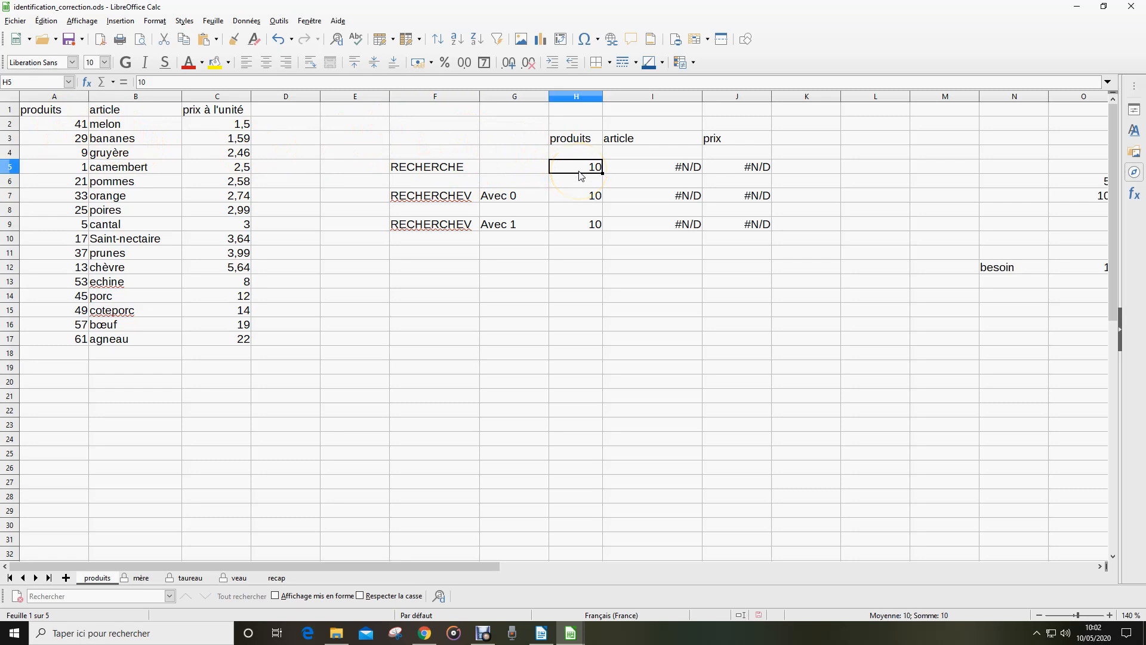
pyautogui.press('Return')
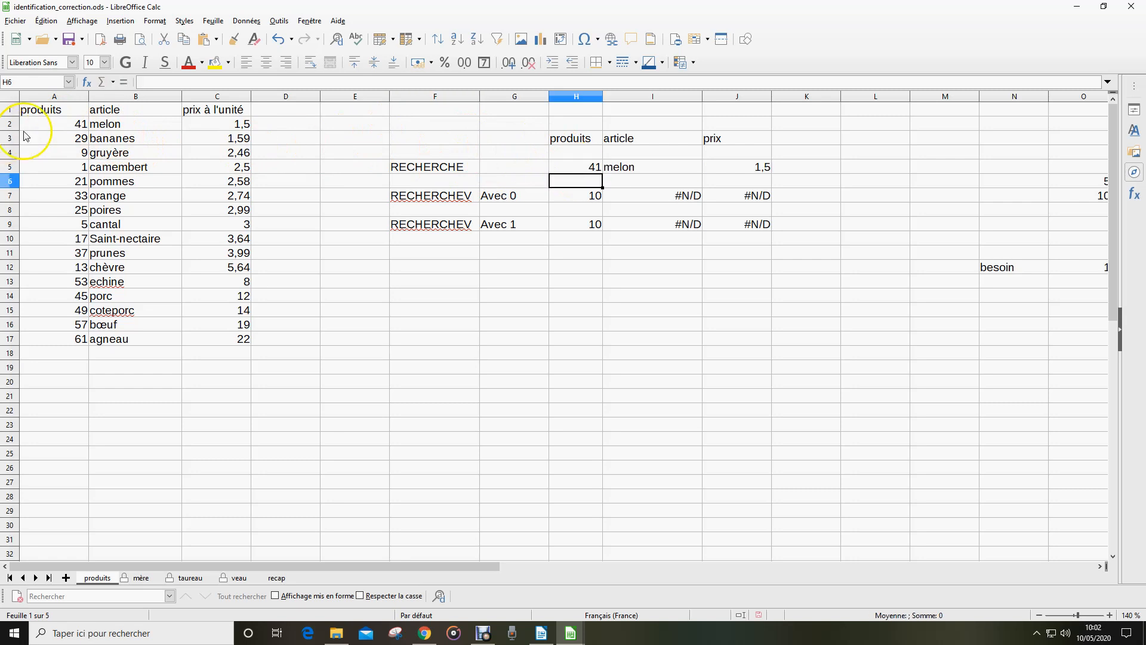
pyautogui.doubleClick(566, 172)
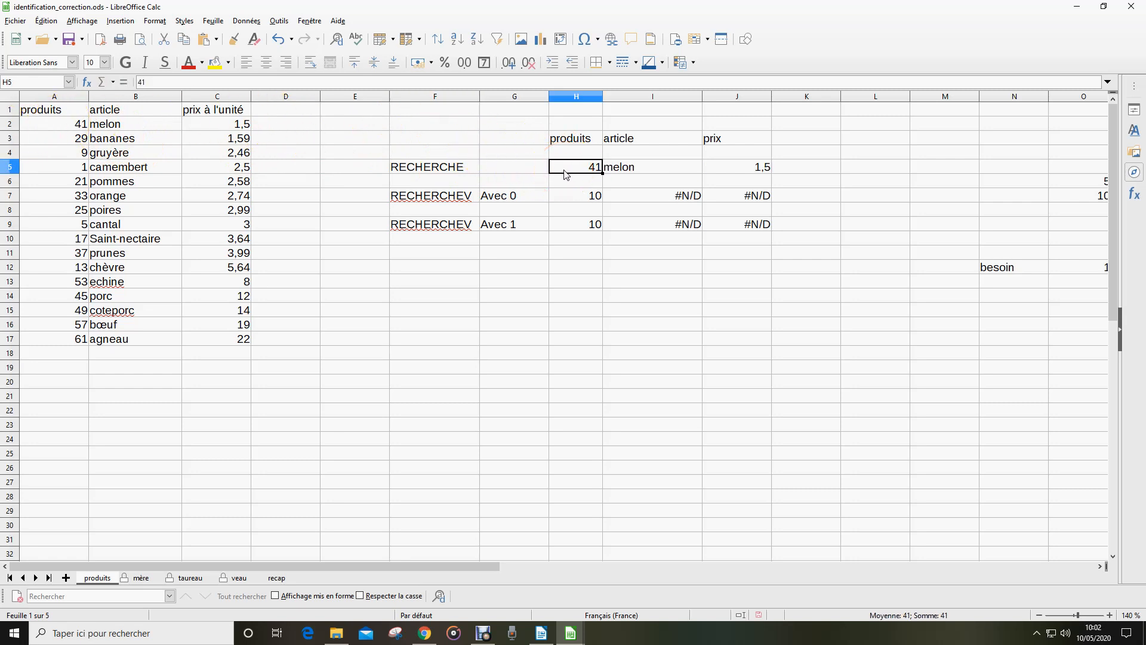
pyautogui.press('Return')
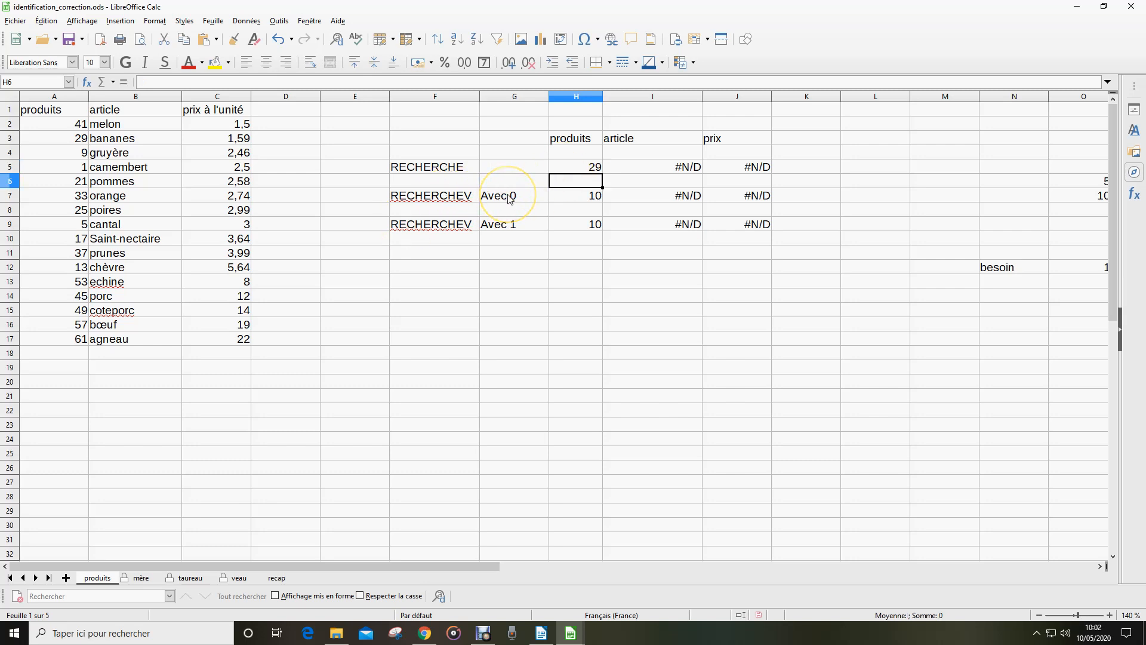
# Test the RECHERCHEV "Avec 0" row by entering product numbers 41, 29, 13 and 3 in turn in H7
pyautogui.click(594, 201)
pyautogui.write('41')
pyautogui.press('Return')
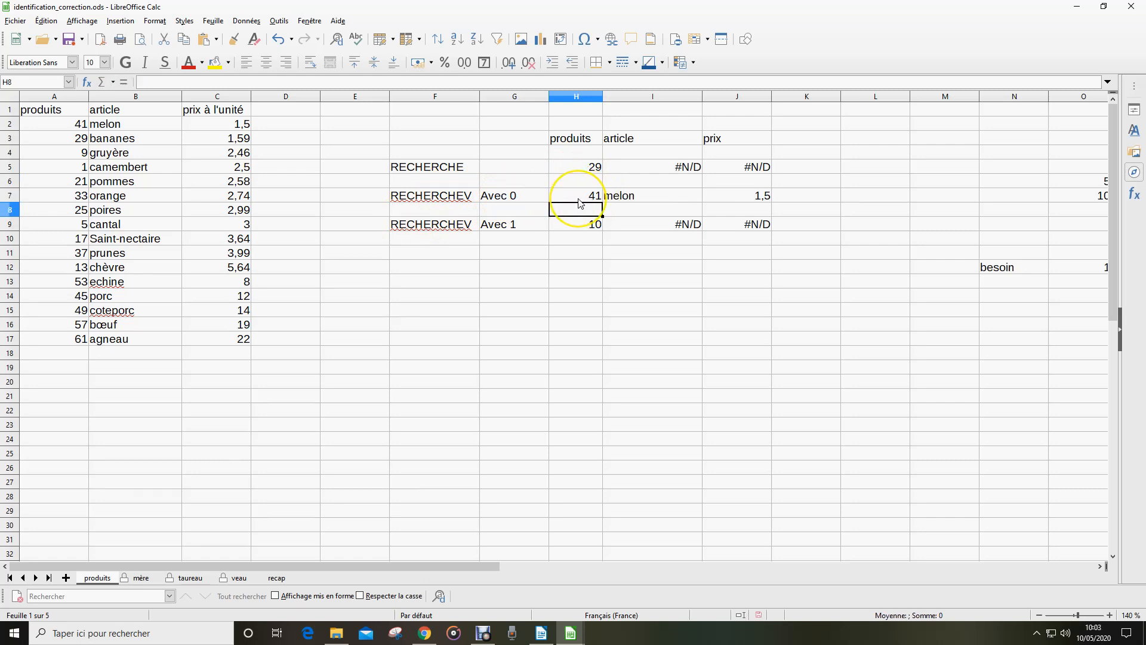
pyautogui.click(579, 199)
pyautogui.press('Return')
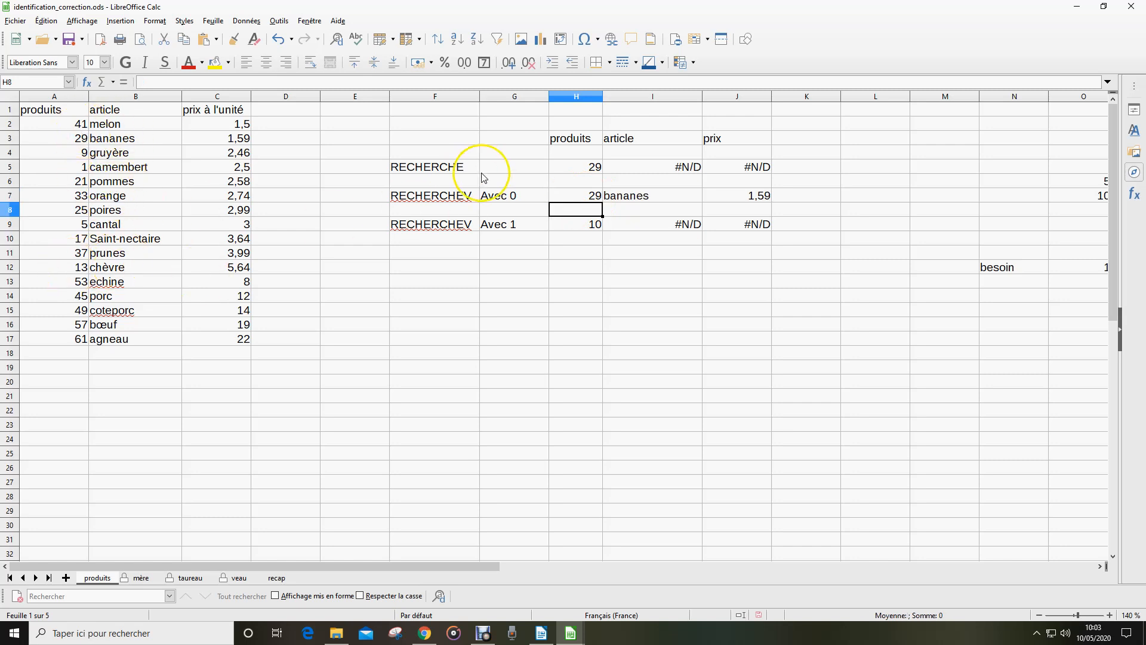
pyautogui.click(578, 197)
pyautogui.write('1')
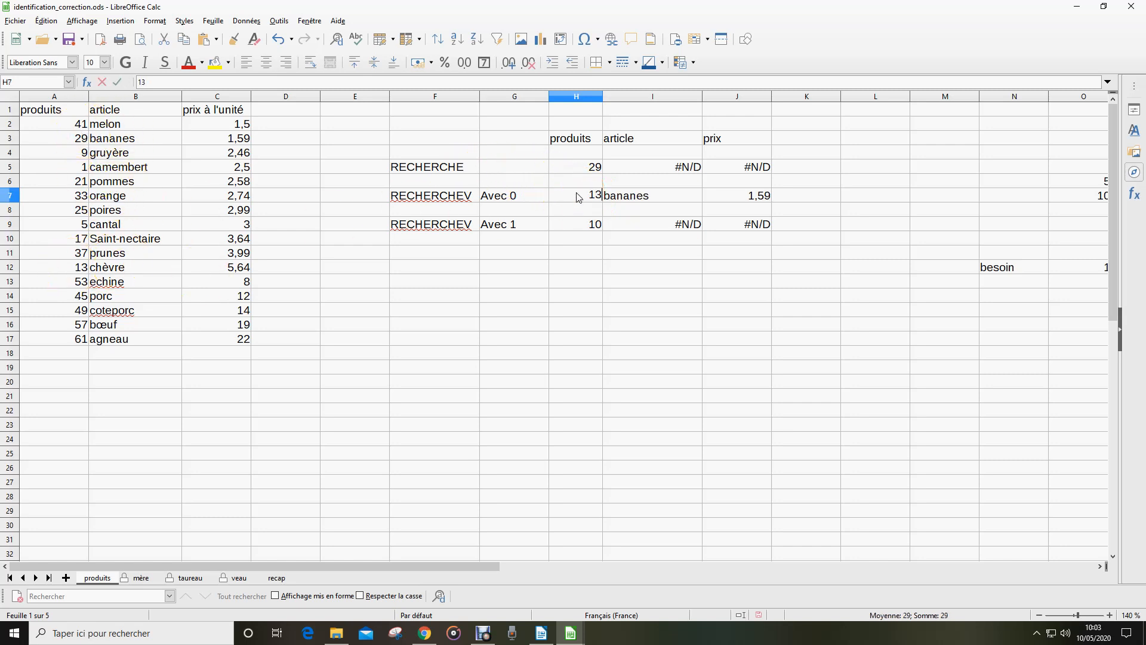
pyautogui.write('3')
pyautogui.press('Return')
pyautogui.click(569, 200)
pyautogui.press('Return')
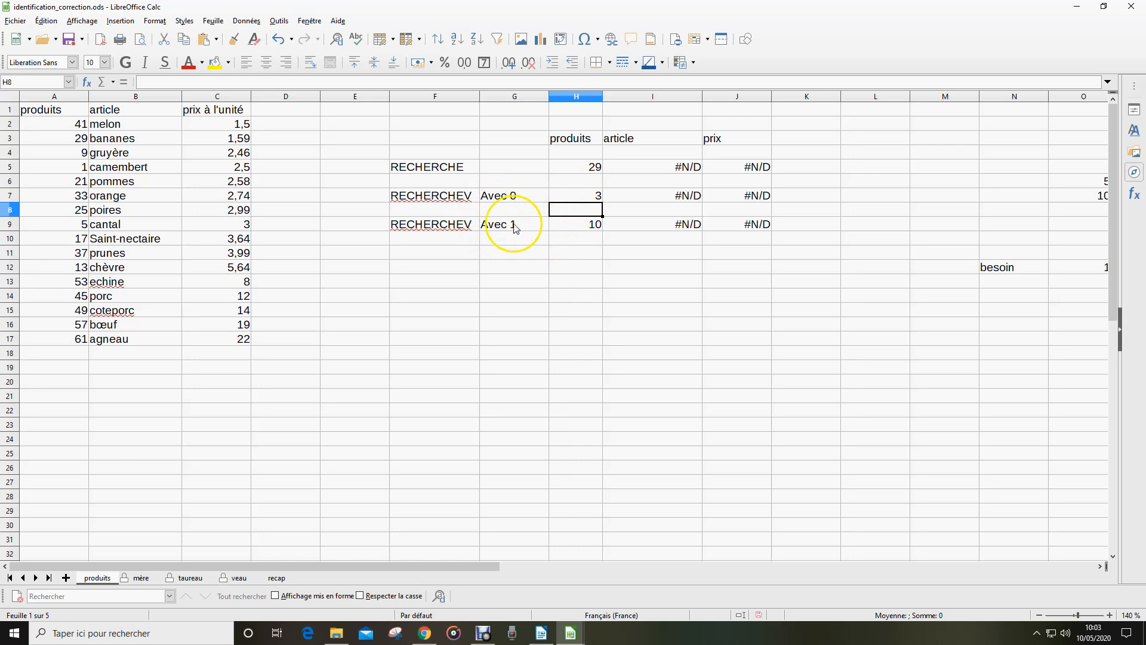
# Test the RECHERCHEV "Avec 1" row by entering product numbers 41, 29, 9, 1 and 21 in turn in H9
pyautogui.click(582, 230)
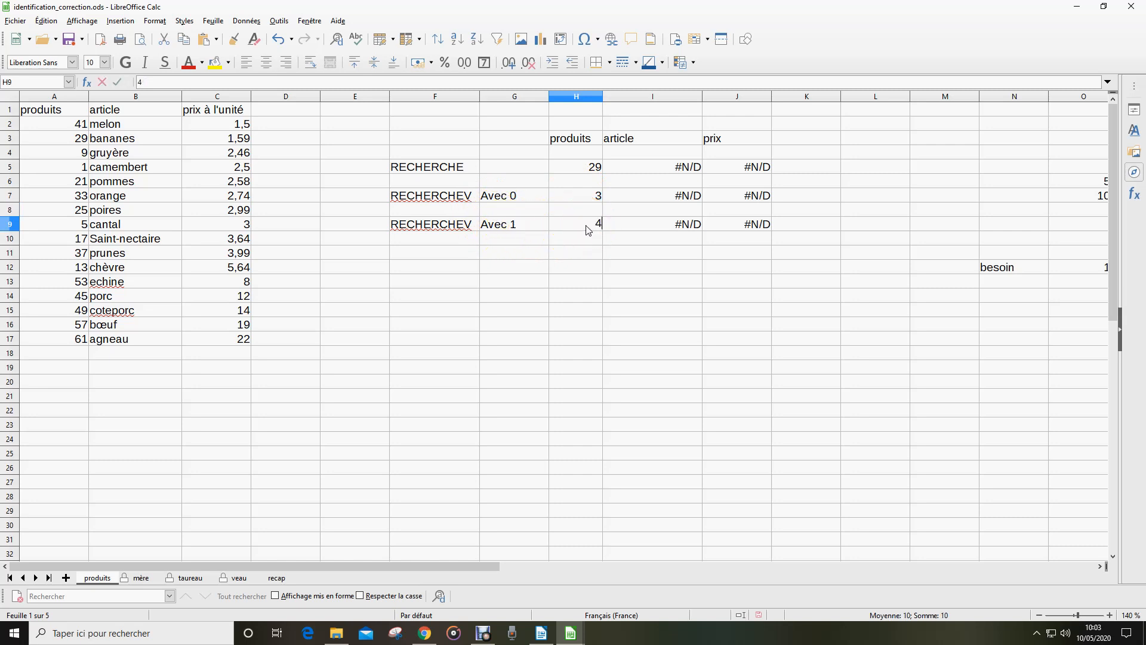
pyautogui.press('Return')
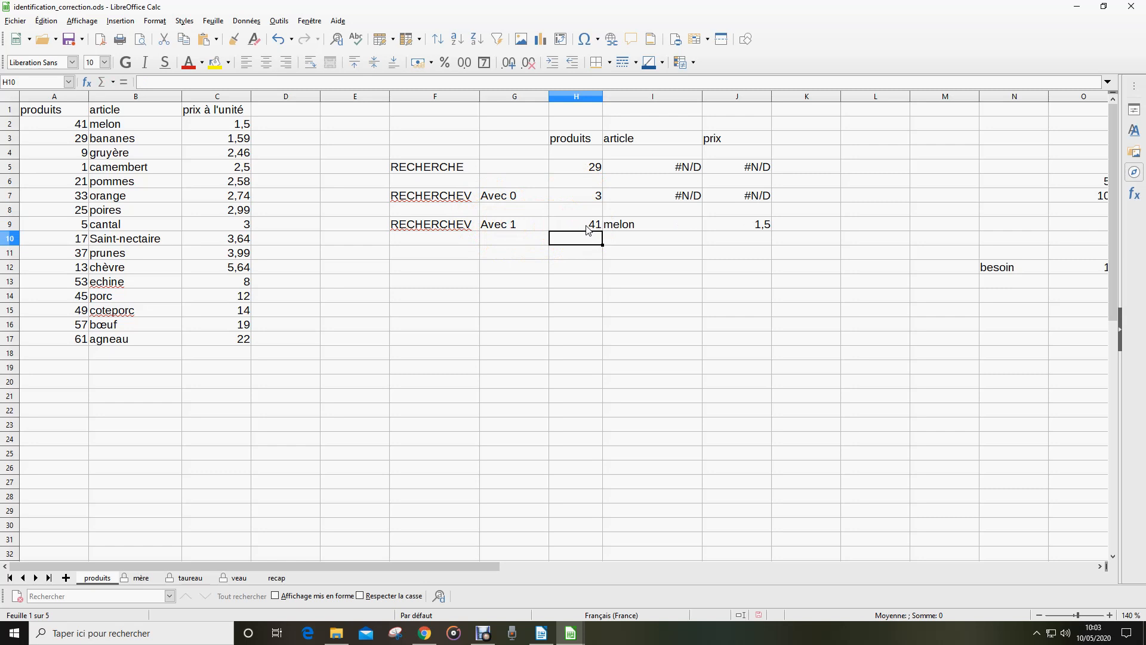
pyautogui.click(588, 229)
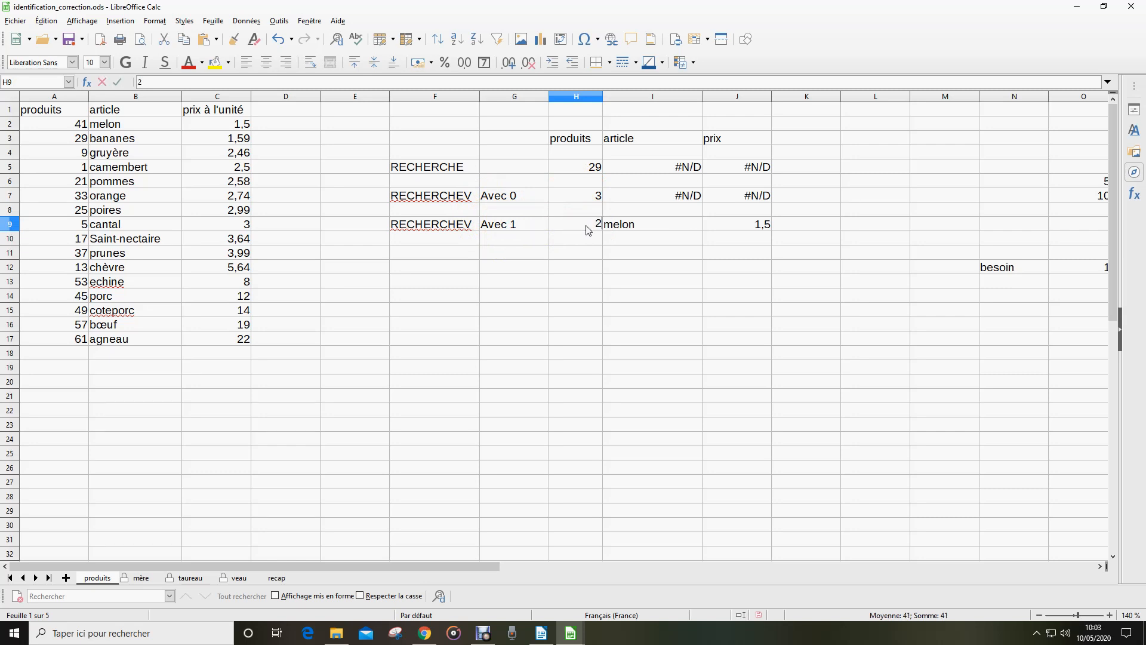
pyautogui.write('29')
pyautogui.press('Return')
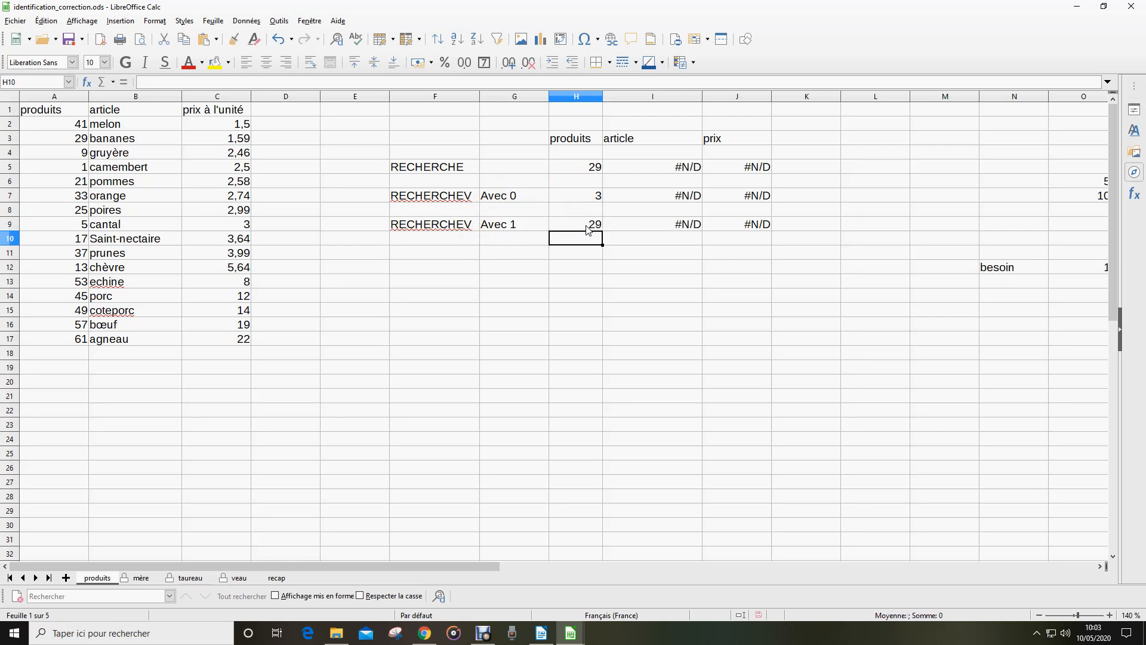
pyautogui.click(589, 229)
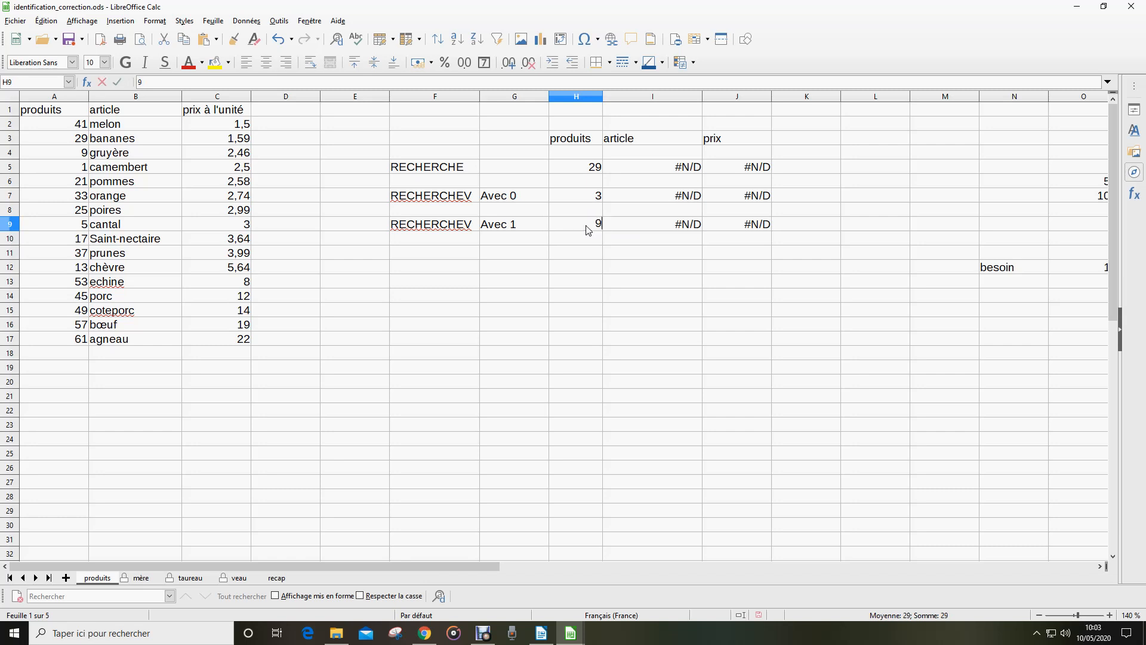
pyautogui.click(589, 229)
pyautogui.press('Return')
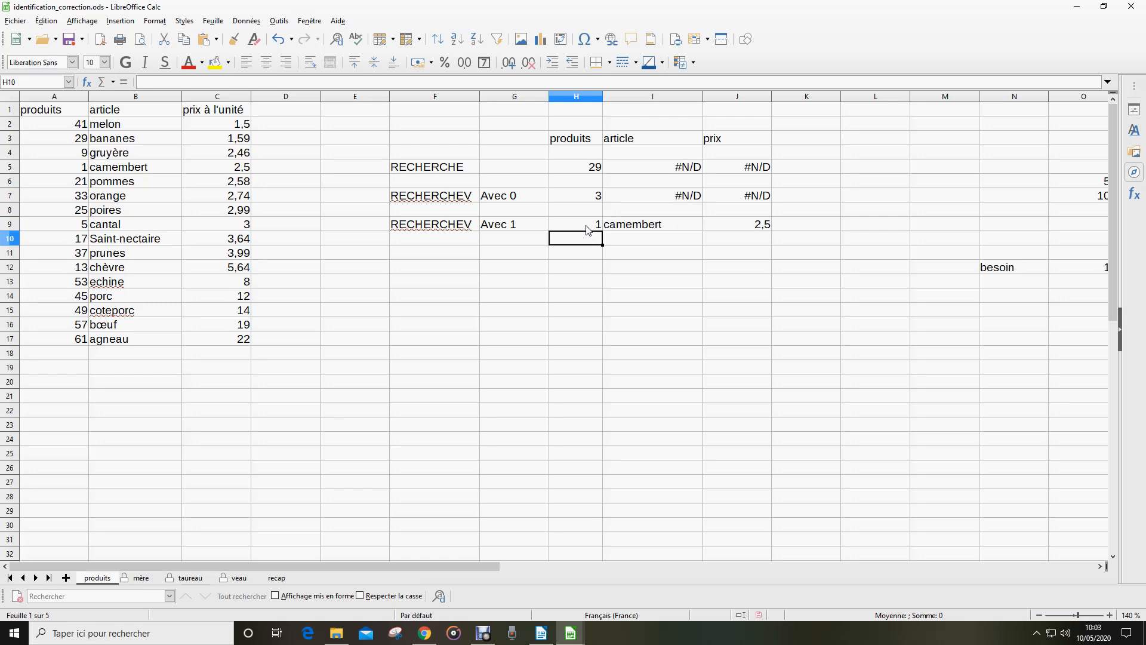
pyautogui.click(589, 229)
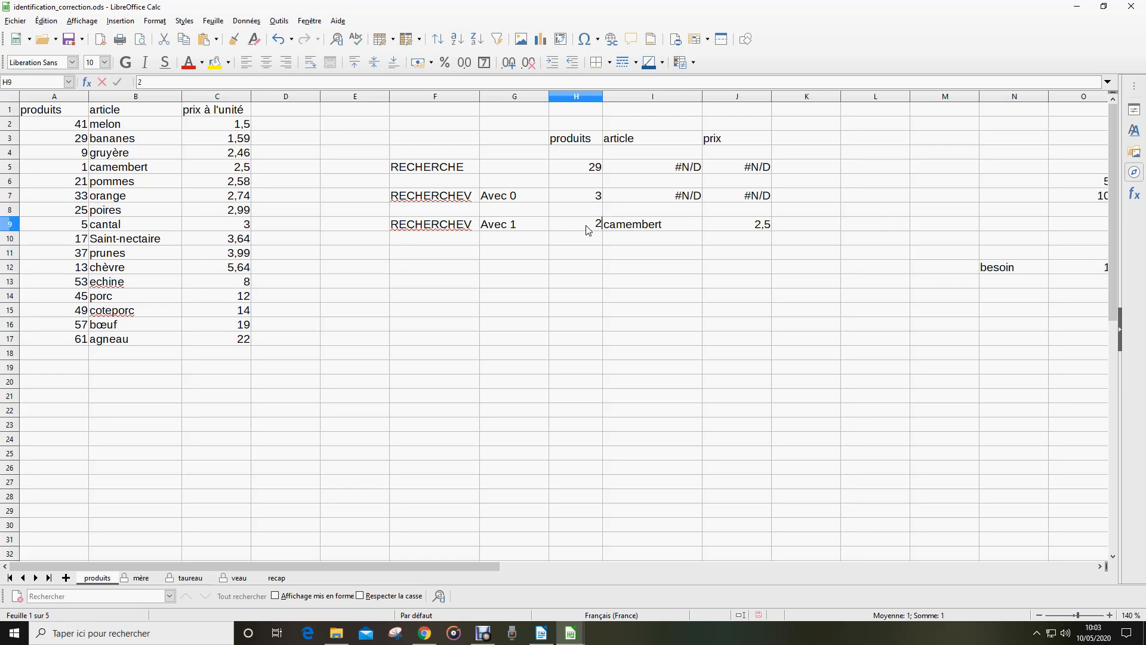
pyautogui.press('Return')
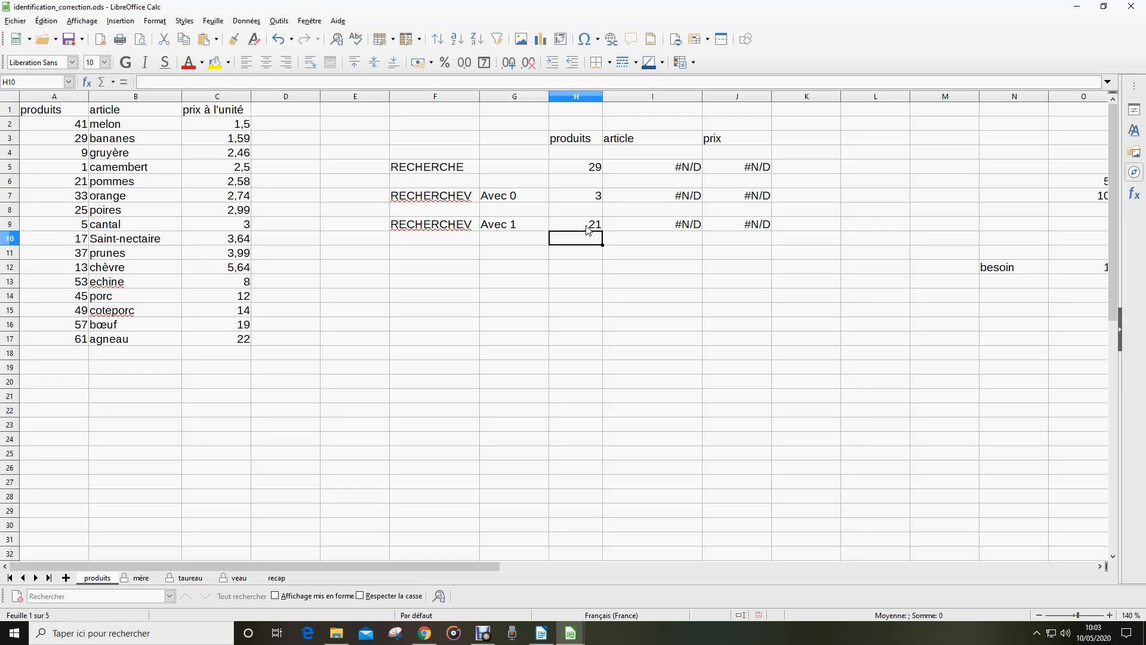
pyautogui.click(588, 231)
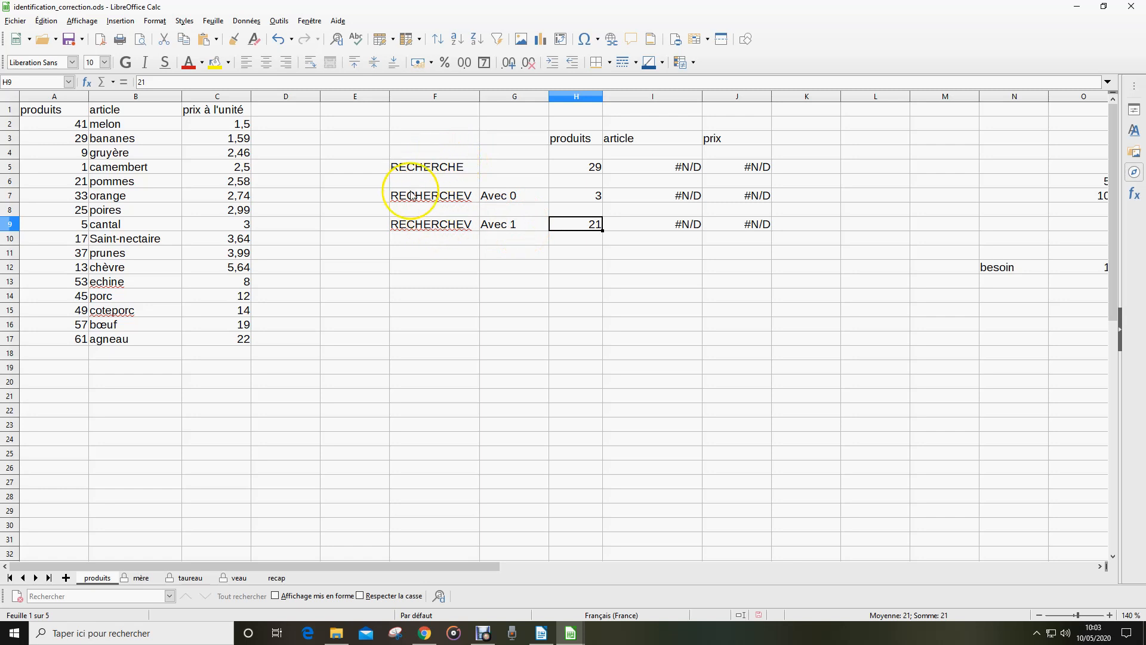
# Sort the product table A1:C17 by "produits" in ascending order
pyautogui.moveTo(43, 111); pyautogui.dragTo(217, 339)
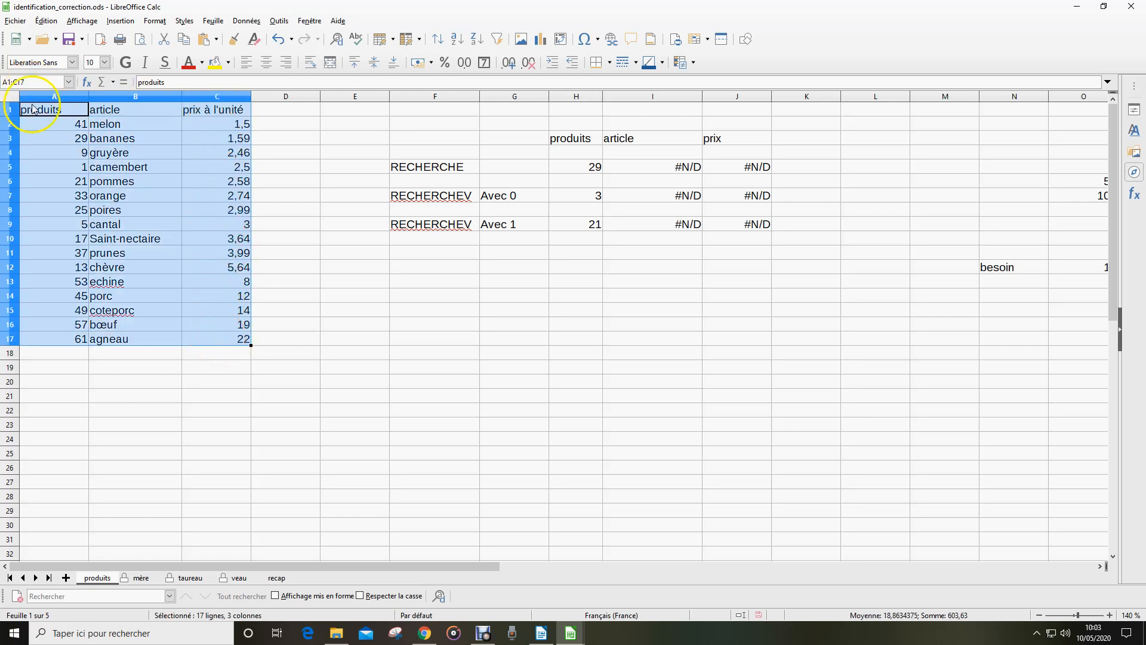
pyautogui.click(244, 22)
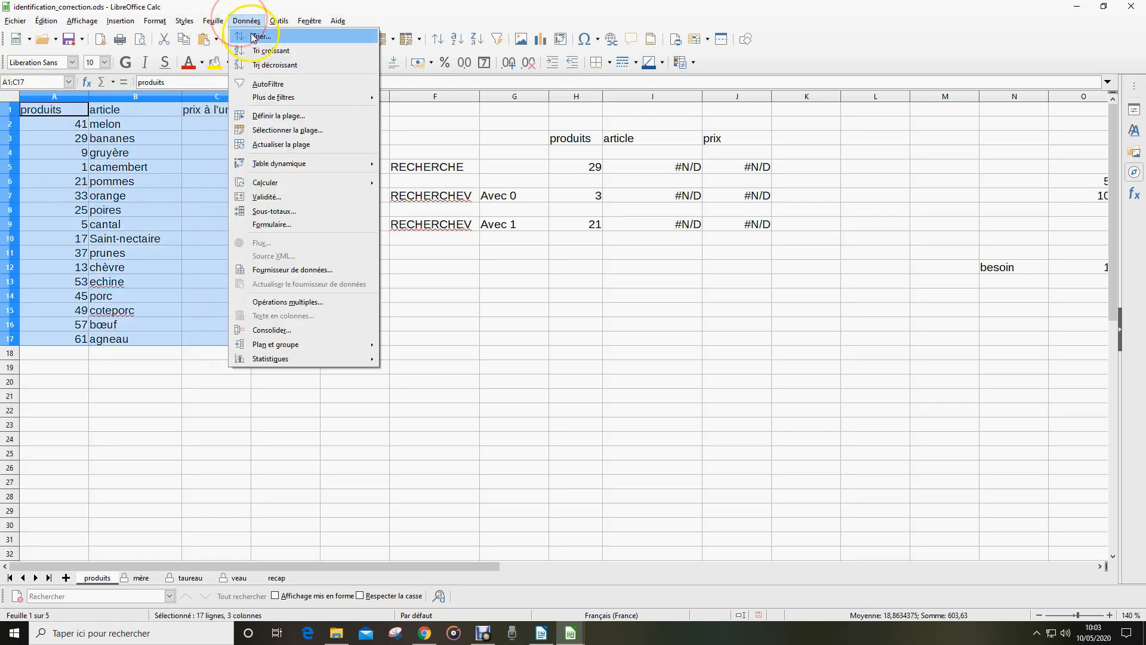
pyautogui.click(249, 35)
pyautogui.click(722, 224)
pyautogui.click(423, 247)
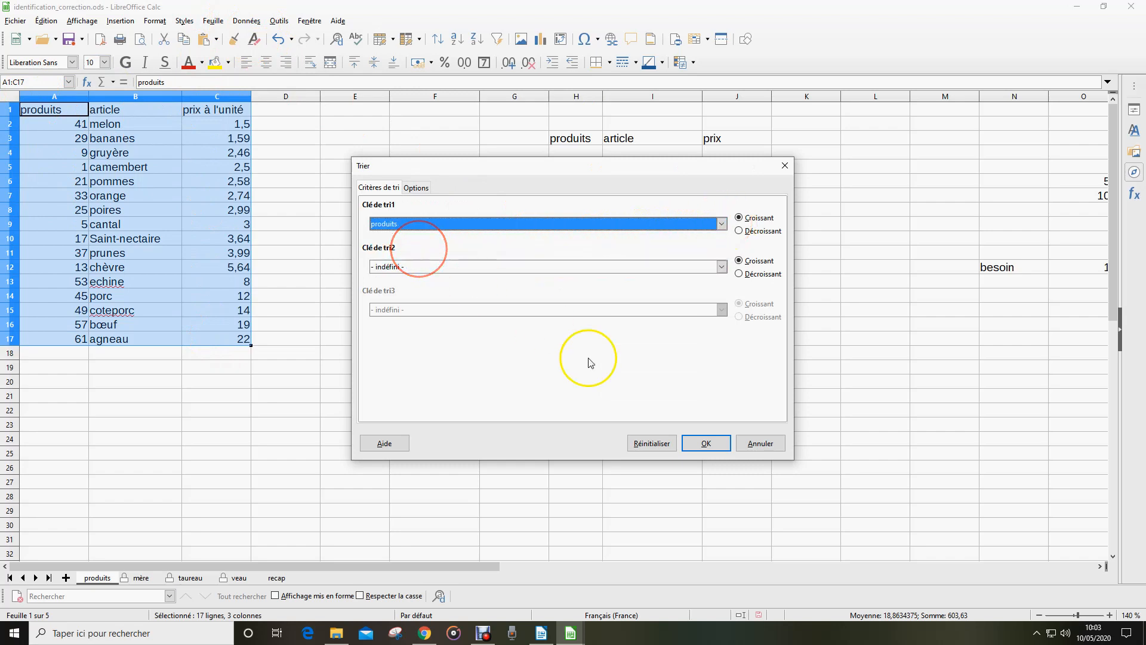
pyautogui.click(706, 442)
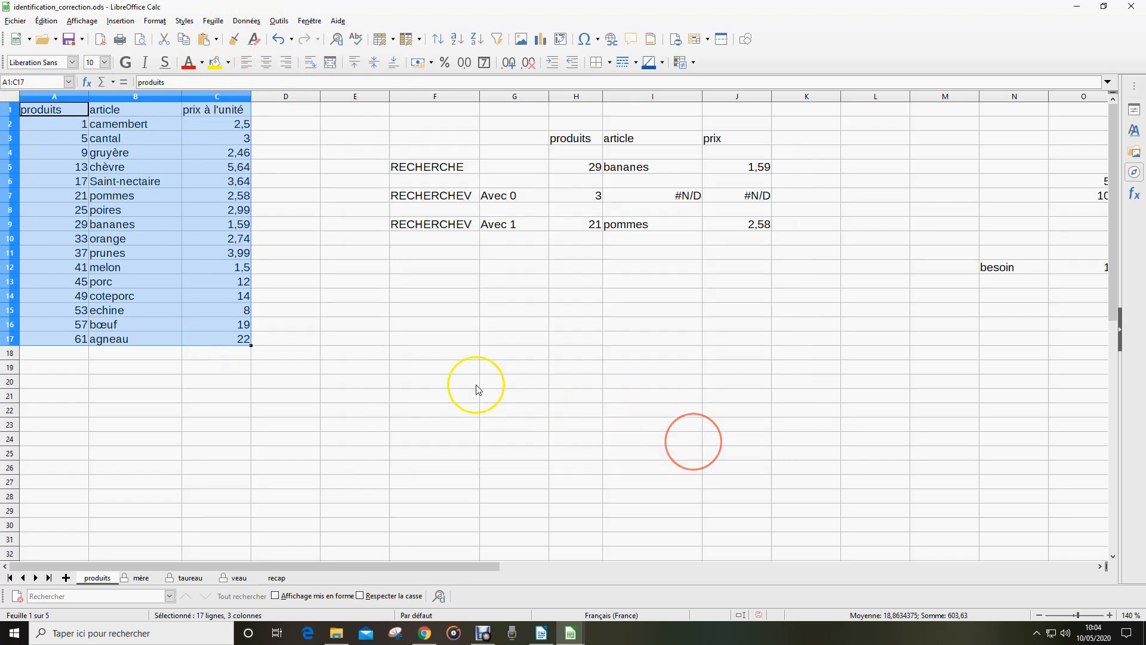
pyautogui.click(517, 309)
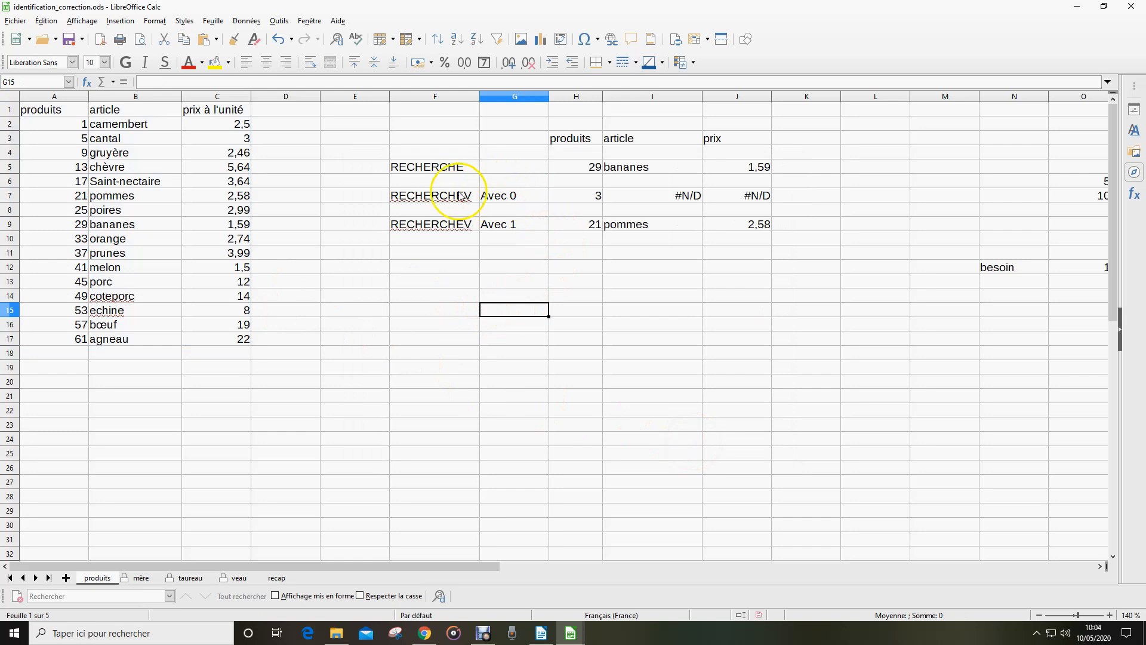